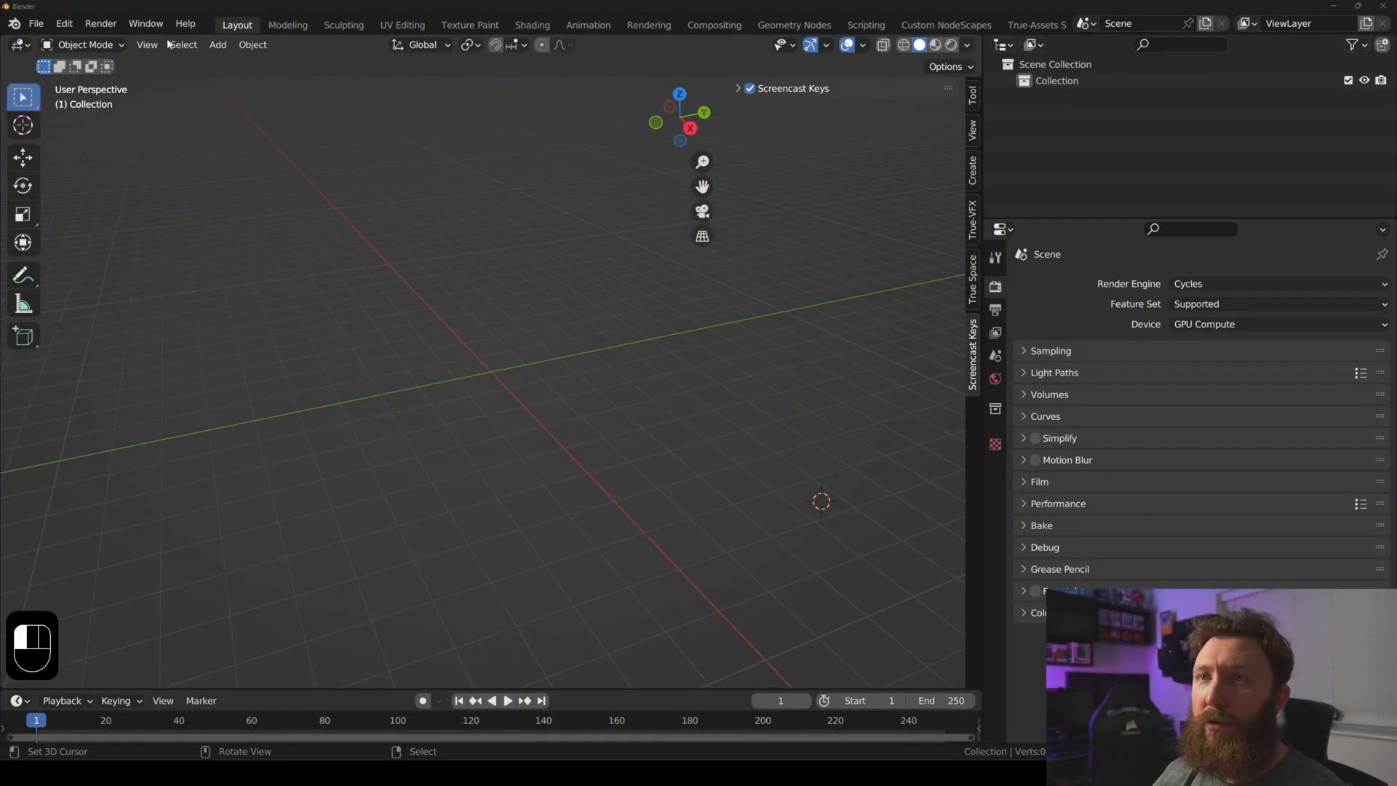
- Install the NodeScapes add-on from its zip file via Preferences > Add-ons > Install
{"action": "left_click", "coordinate": [65, 23]}
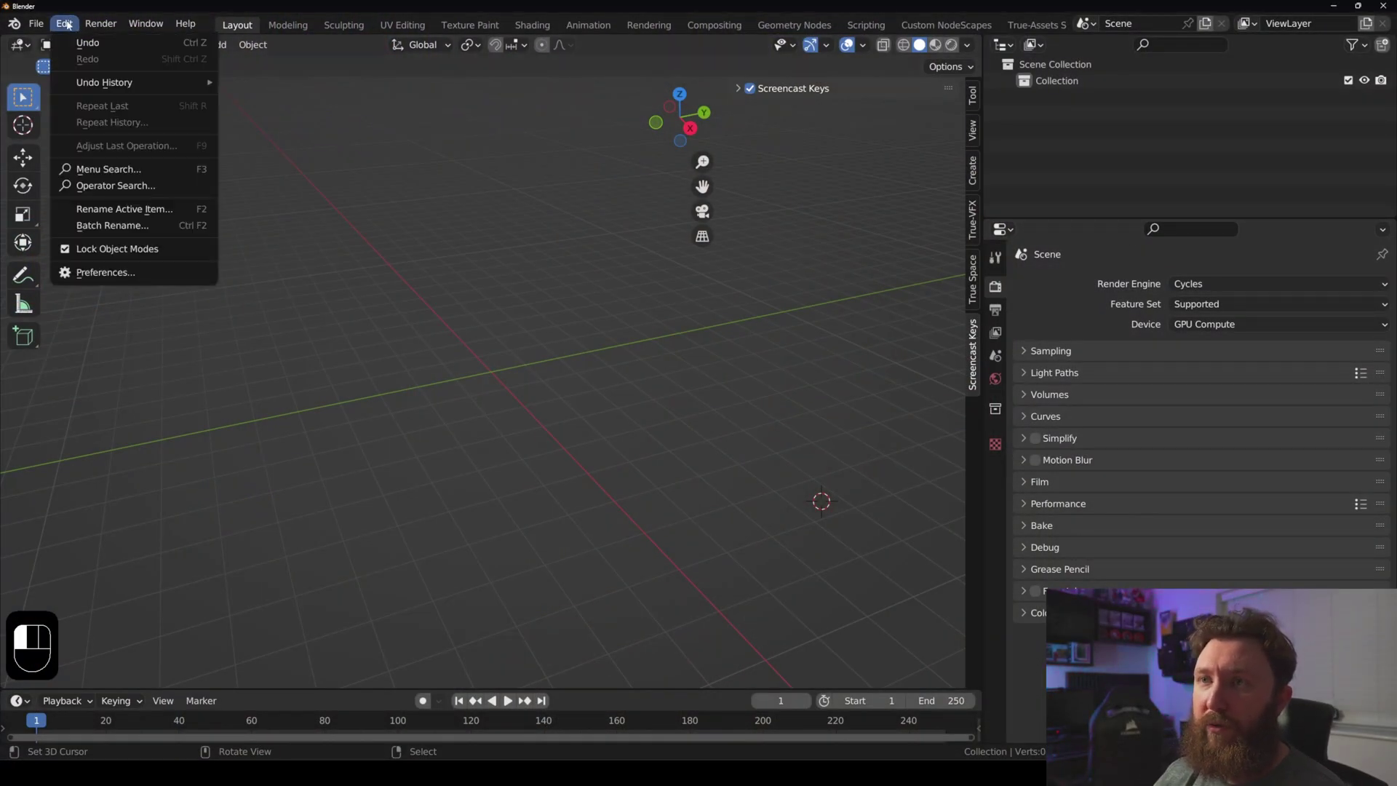
{"action": "left_click", "coordinate": [109, 261]}
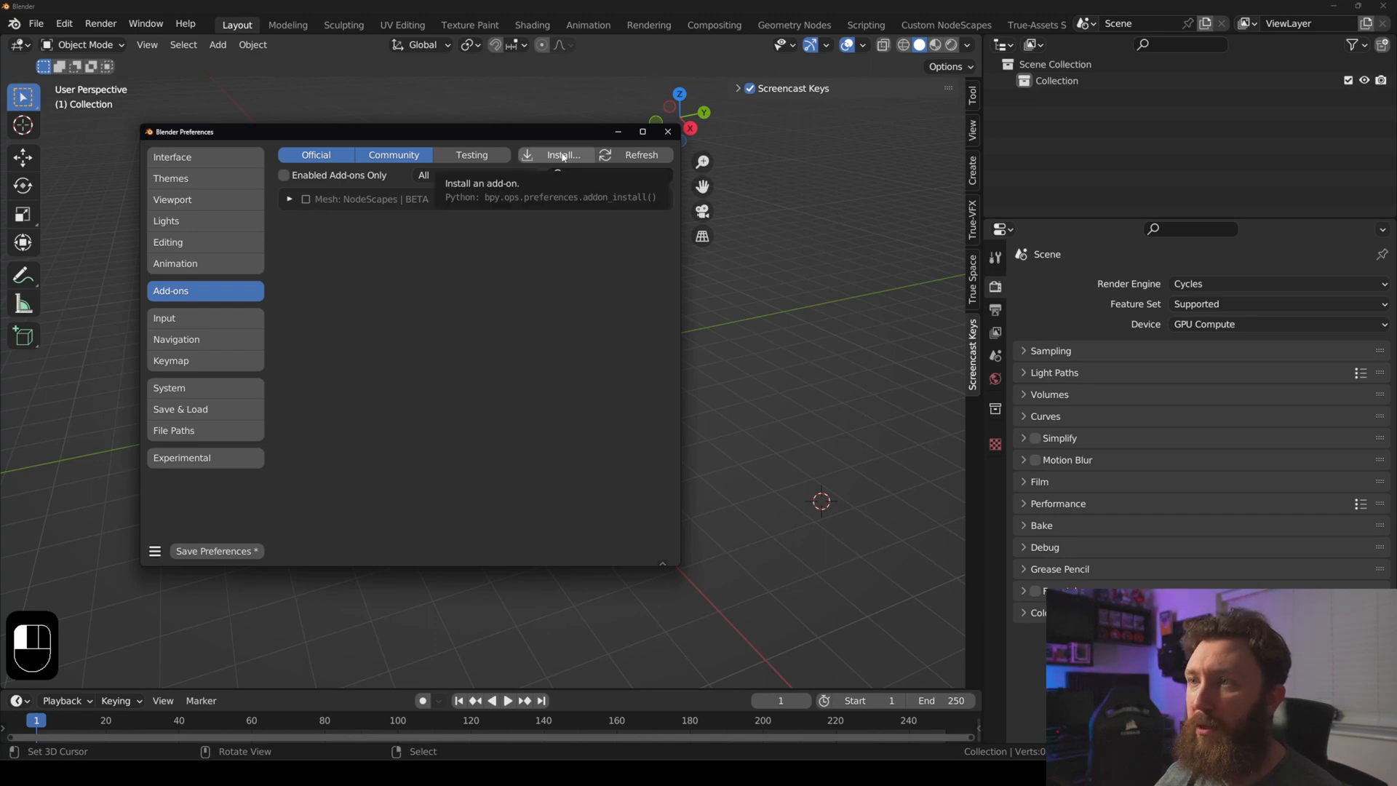
{"action": "left_click", "coordinate": [563, 156]}
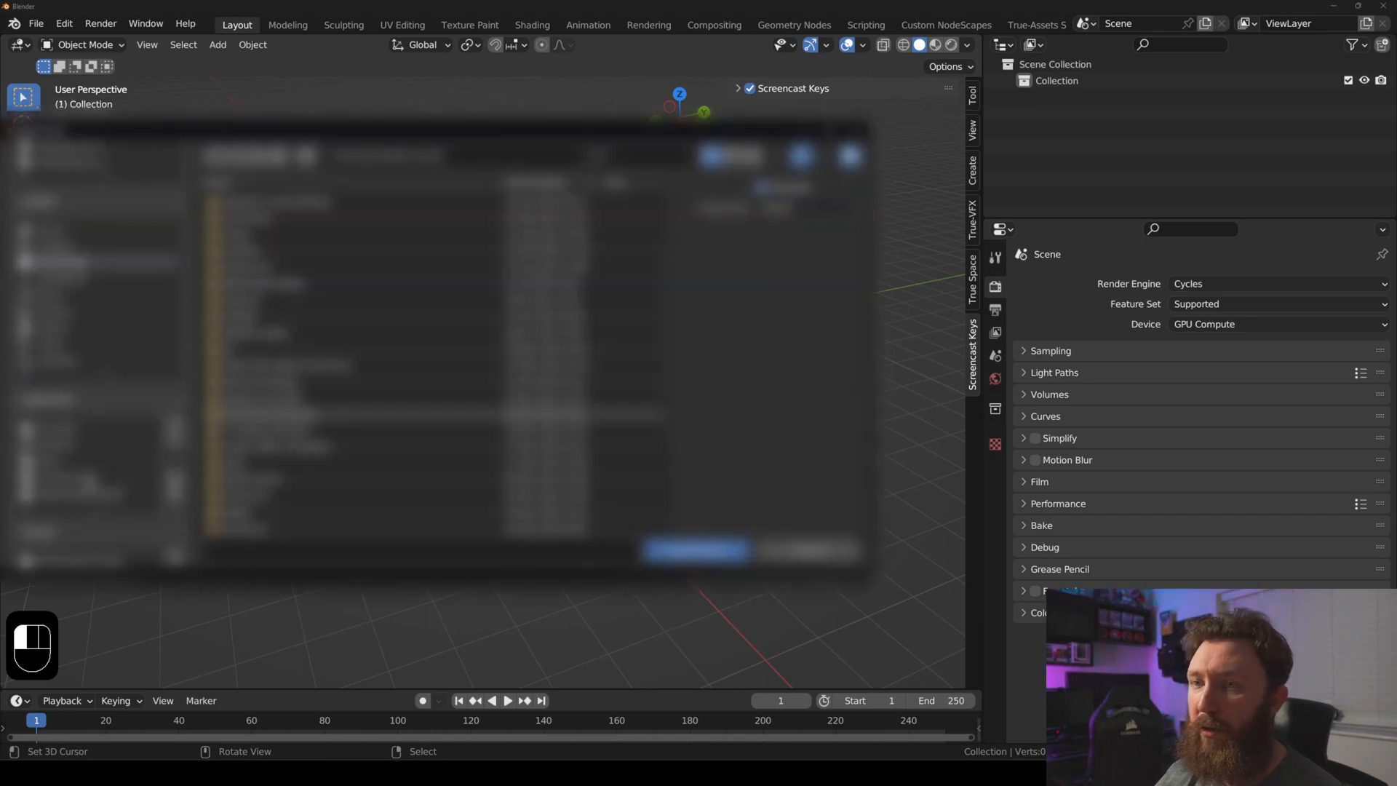
{"action": "left_click", "coordinate": [75, 503]}
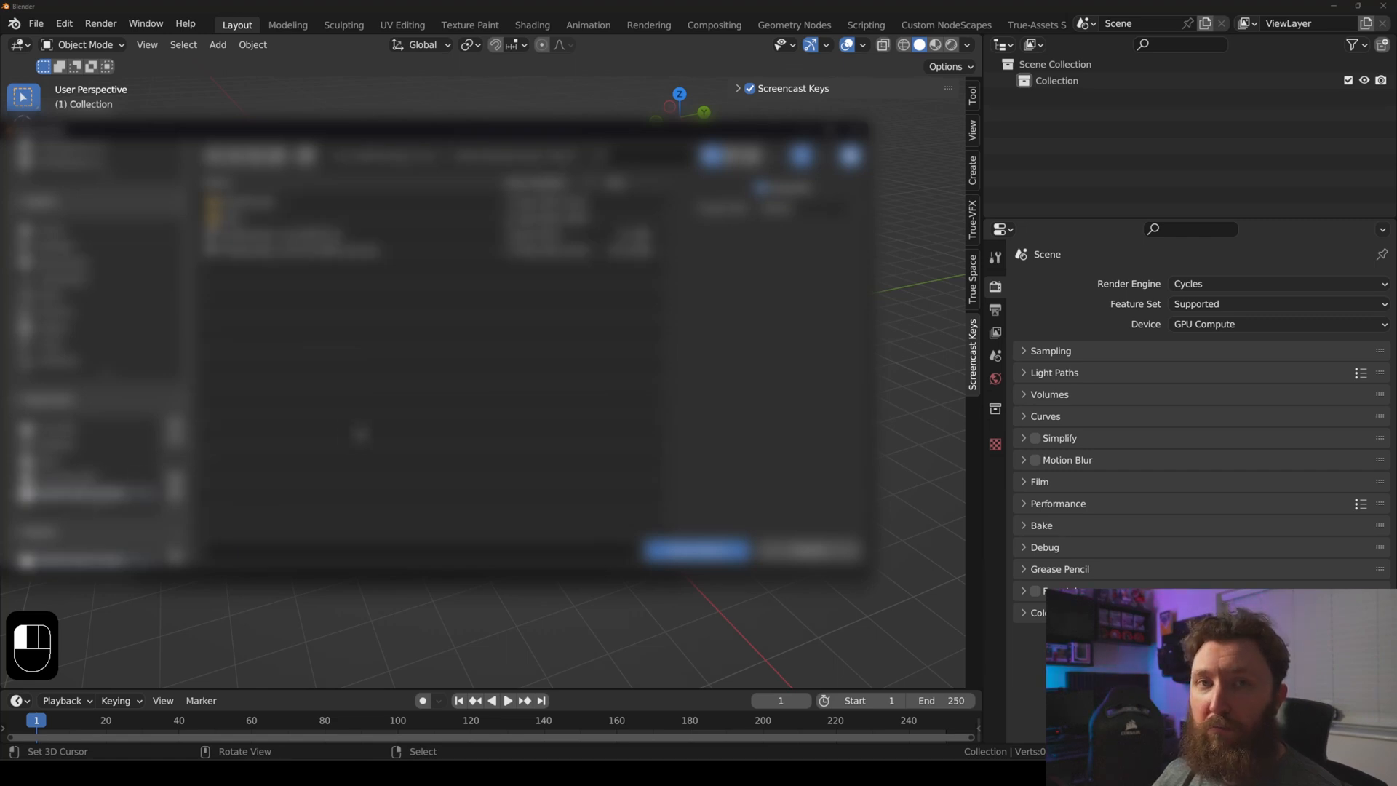
{"action": "left_click", "coordinate": [360, 235]}
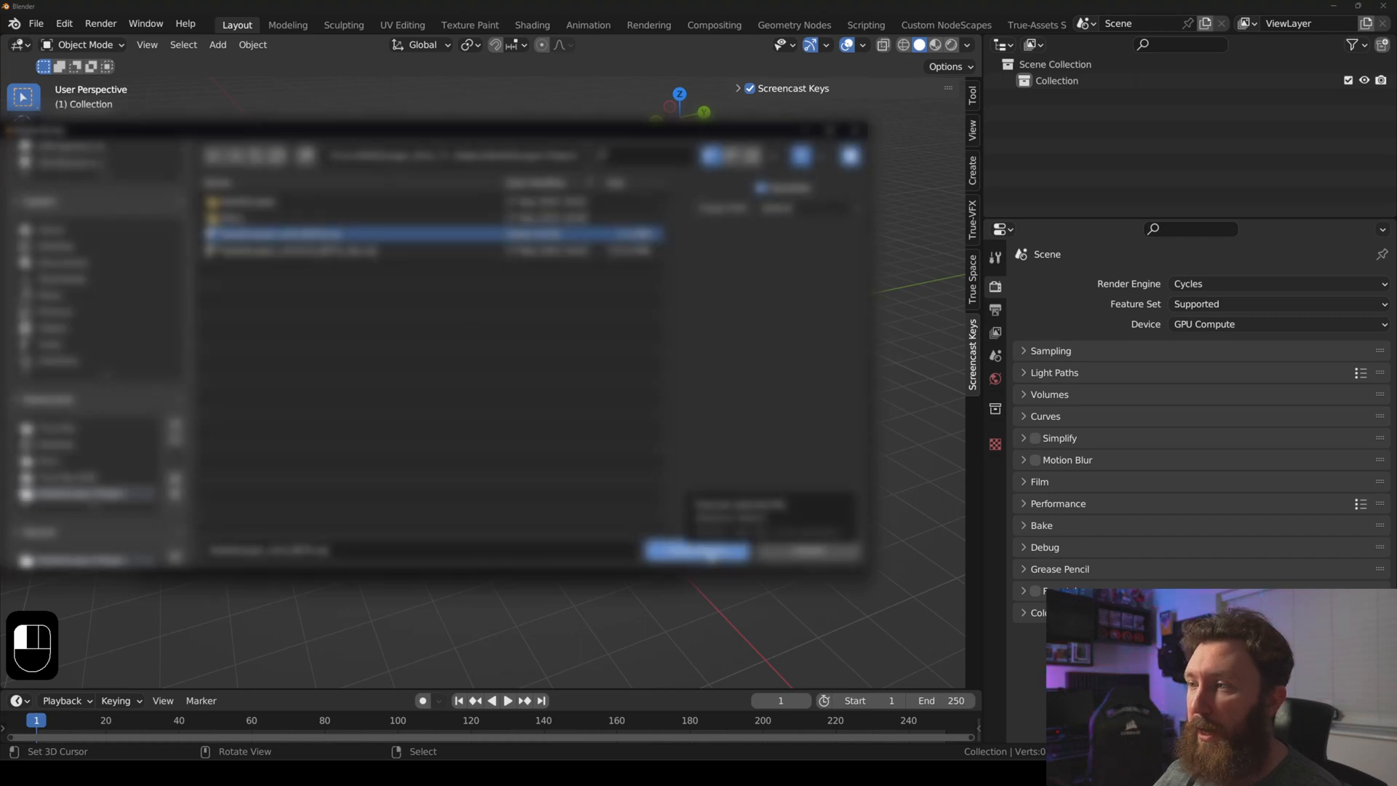
{"action": "left_click", "coordinate": [698, 550]}
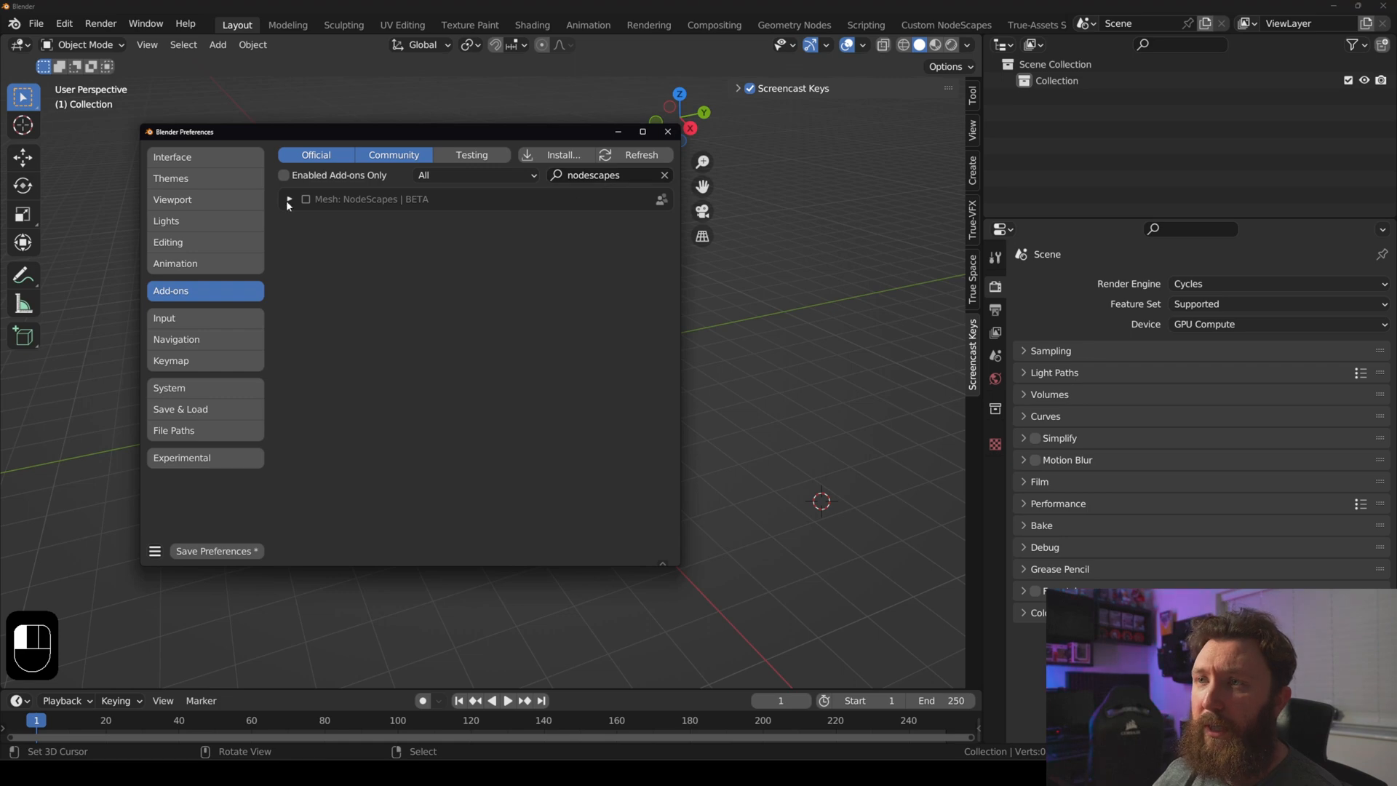
- Enable the NodeScapes add-on, expand its settings and switch on its Debug option
{"action": "left_click", "coordinate": [306, 199]}
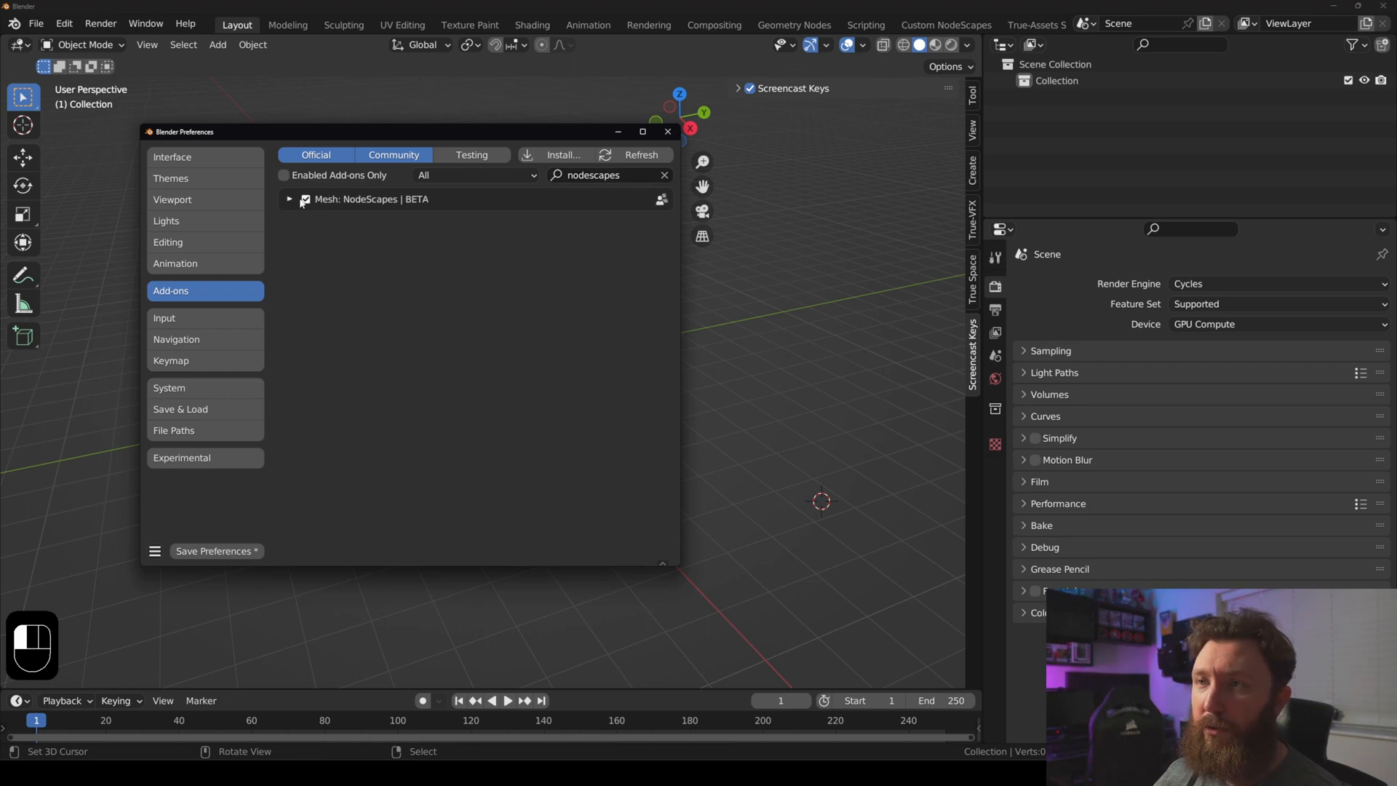
{"action": "left_click", "coordinate": [292, 199]}
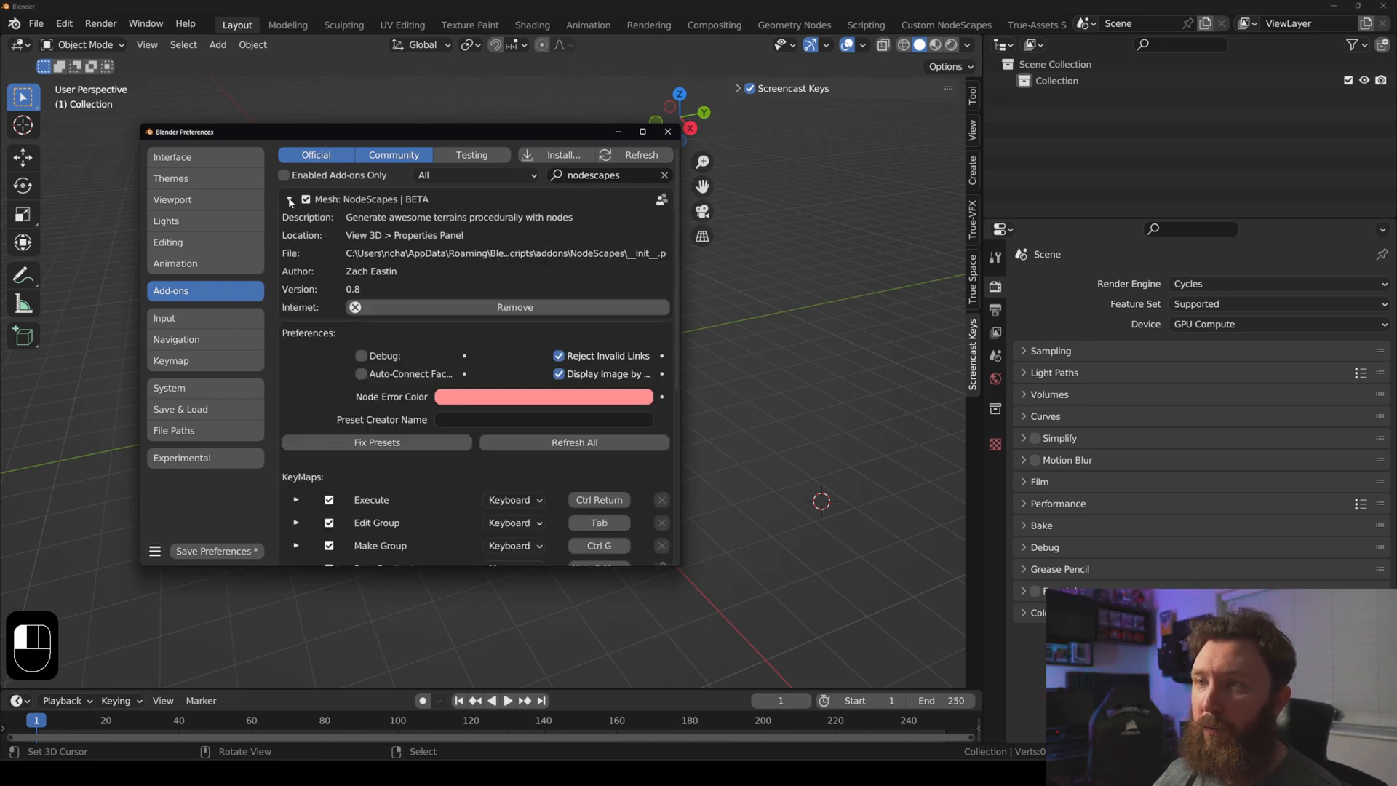
{"action": "scroll", "coordinate": [432, 269], "scroll_direction": "down", "scroll_amount": 4}
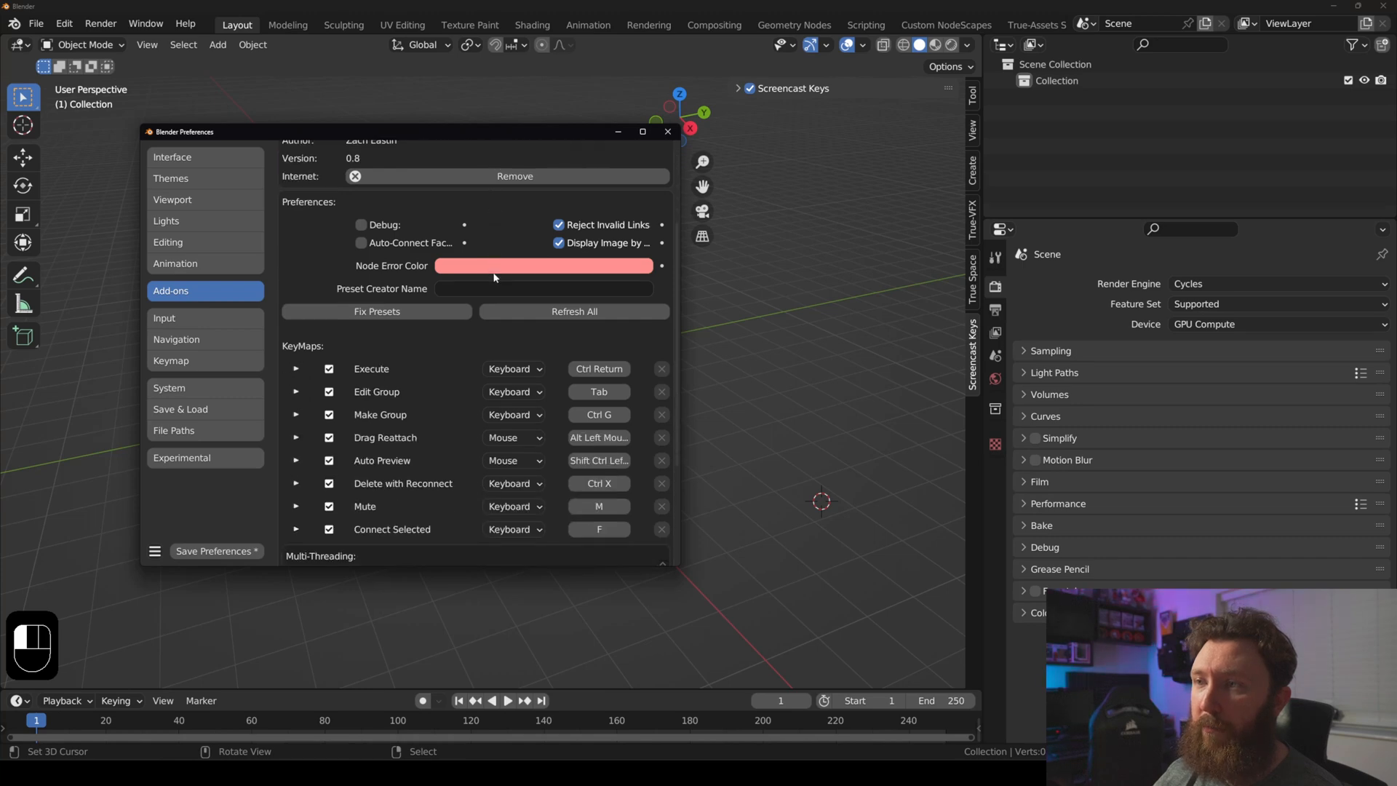
{"action": "scroll", "coordinate": [494, 276], "scroll_direction": "up", "scroll_amount": 2}
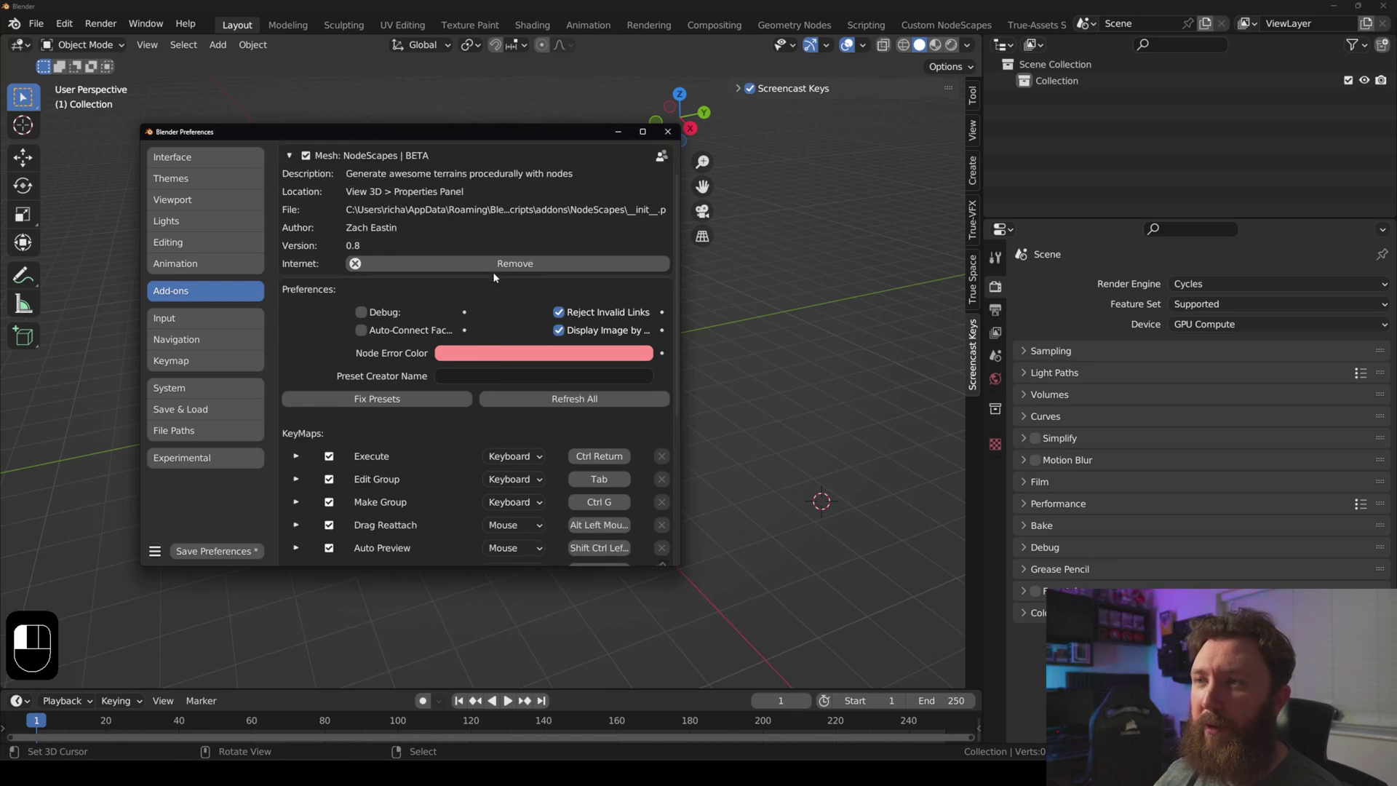
{"action": "left_click", "coordinate": [361, 312]}
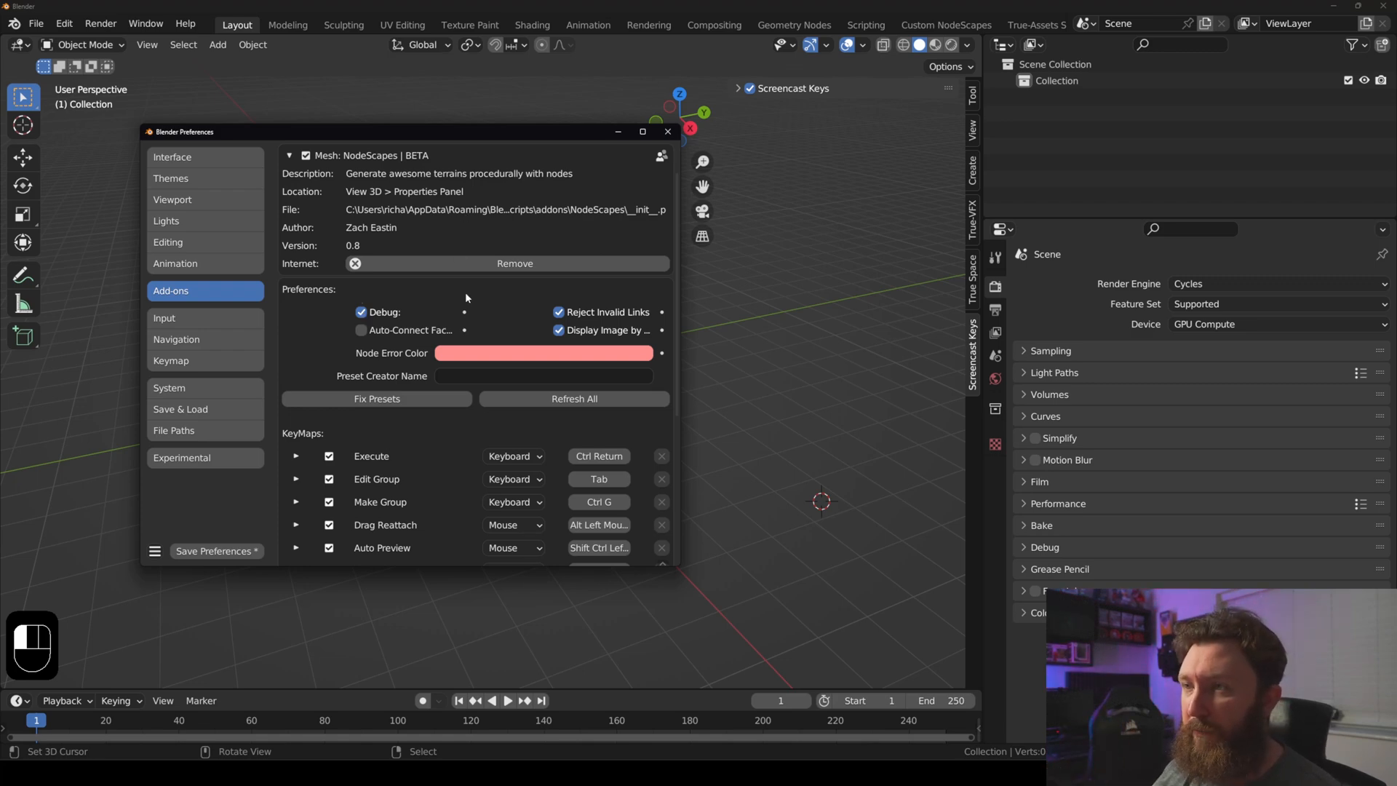
{"action": "scroll", "coordinate": [466, 297], "scroll_direction": "down", "scroll_amount": 3}
{"action": "scroll", "coordinate": [466, 297], "scroll_direction": "down", "scroll_amount": 2}
{"action": "scroll", "coordinate": [436, 290], "scroll_direction": "down", "scroll_amount": 3}
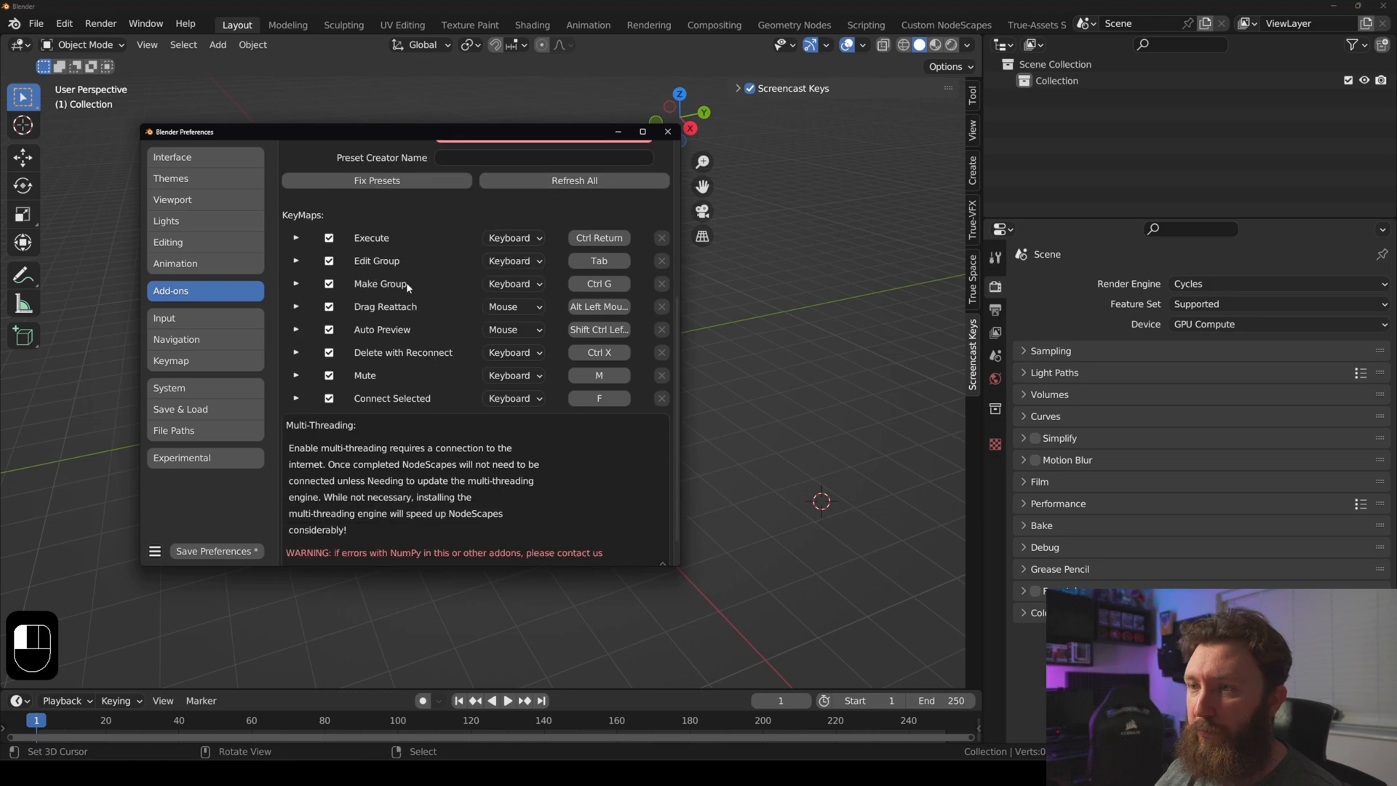
{"action": "scroll", "coordinate": [458, 265], "scroll_direction": "down", "scroll_amount": 1}
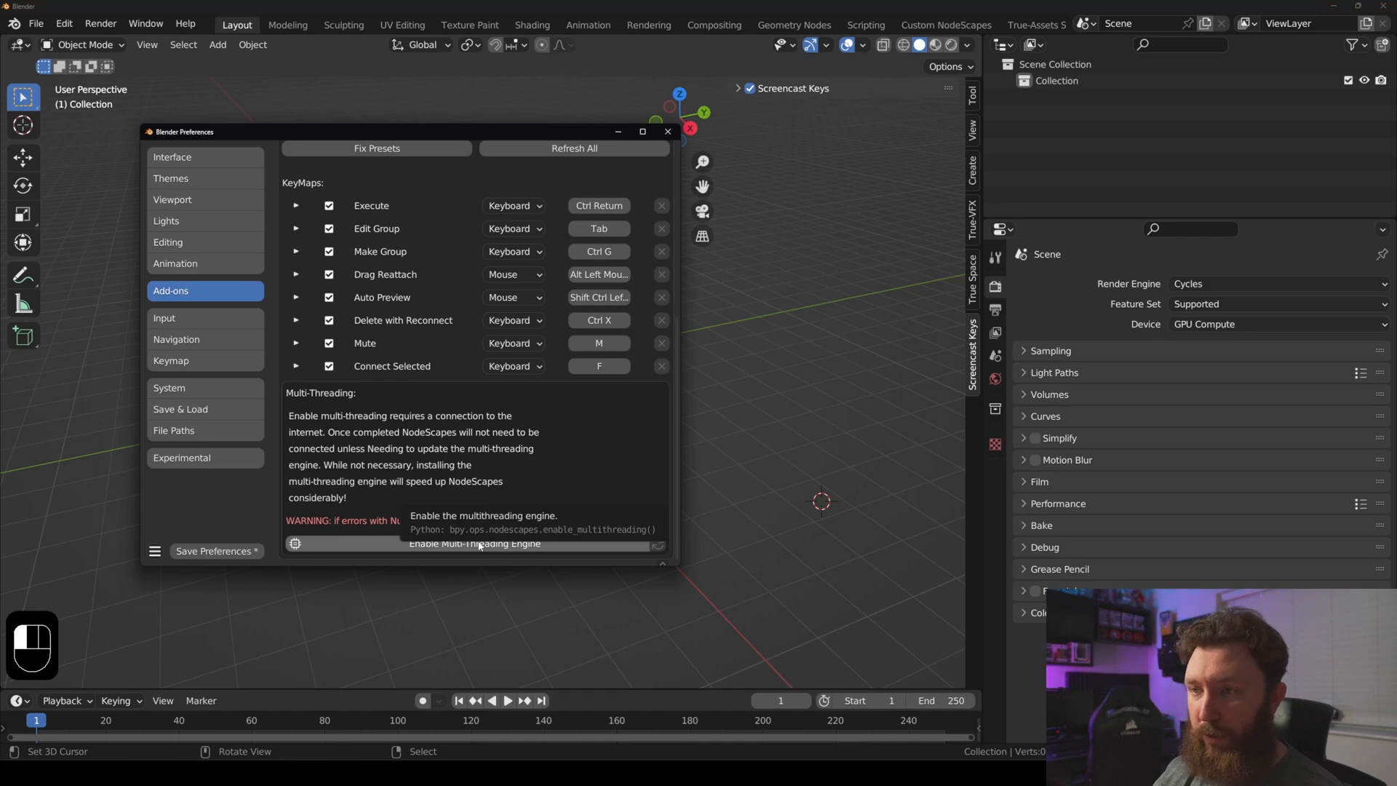
- Enable the NodeScapes multi-threading engine, which prompts for a restart
{"action": "left_click", "coordinate": [478, 544]}
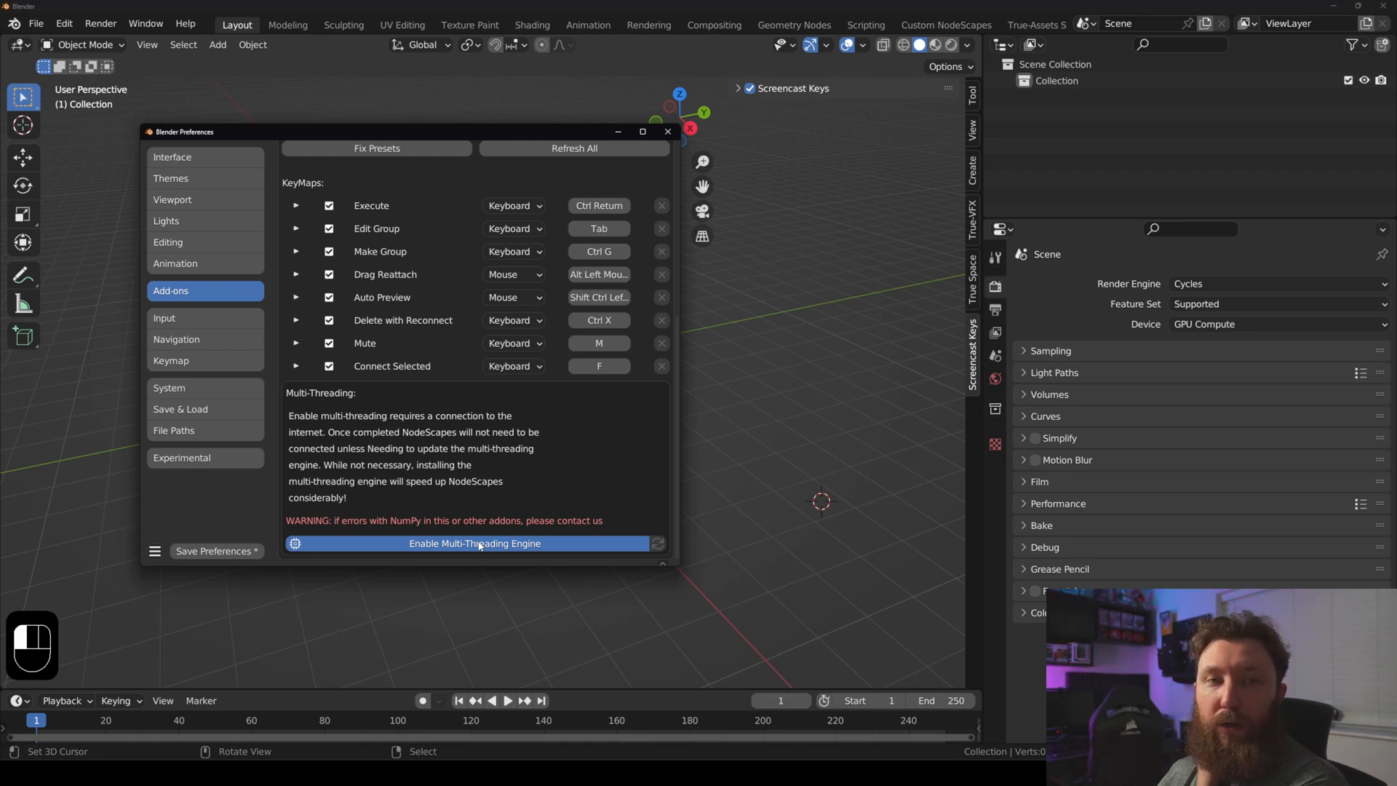
{"action": "left_click", "coordinate": [478, 543]}
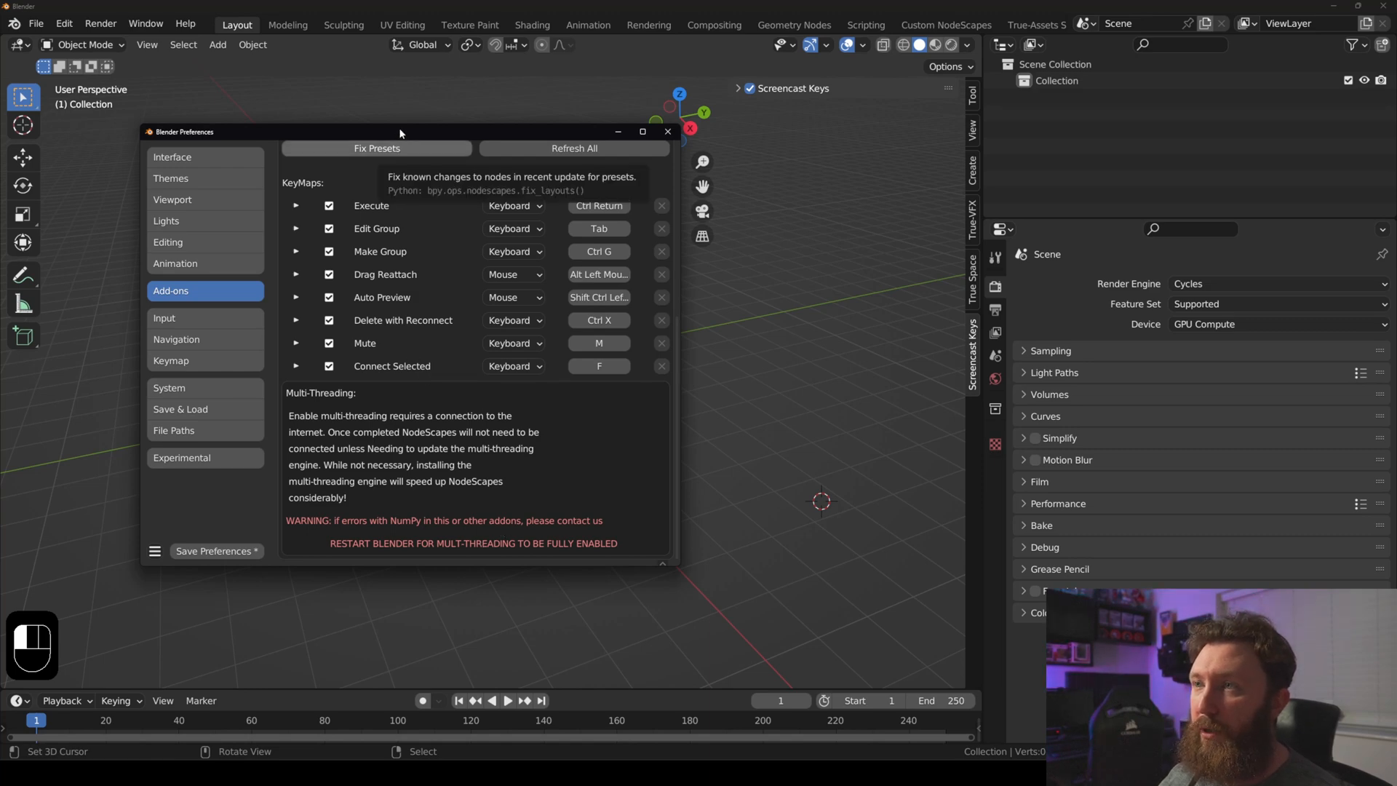
- Close Preferences and quit Blender without saving the untitled scene
{"action": "left_click", "coordinate": [666, 131]}
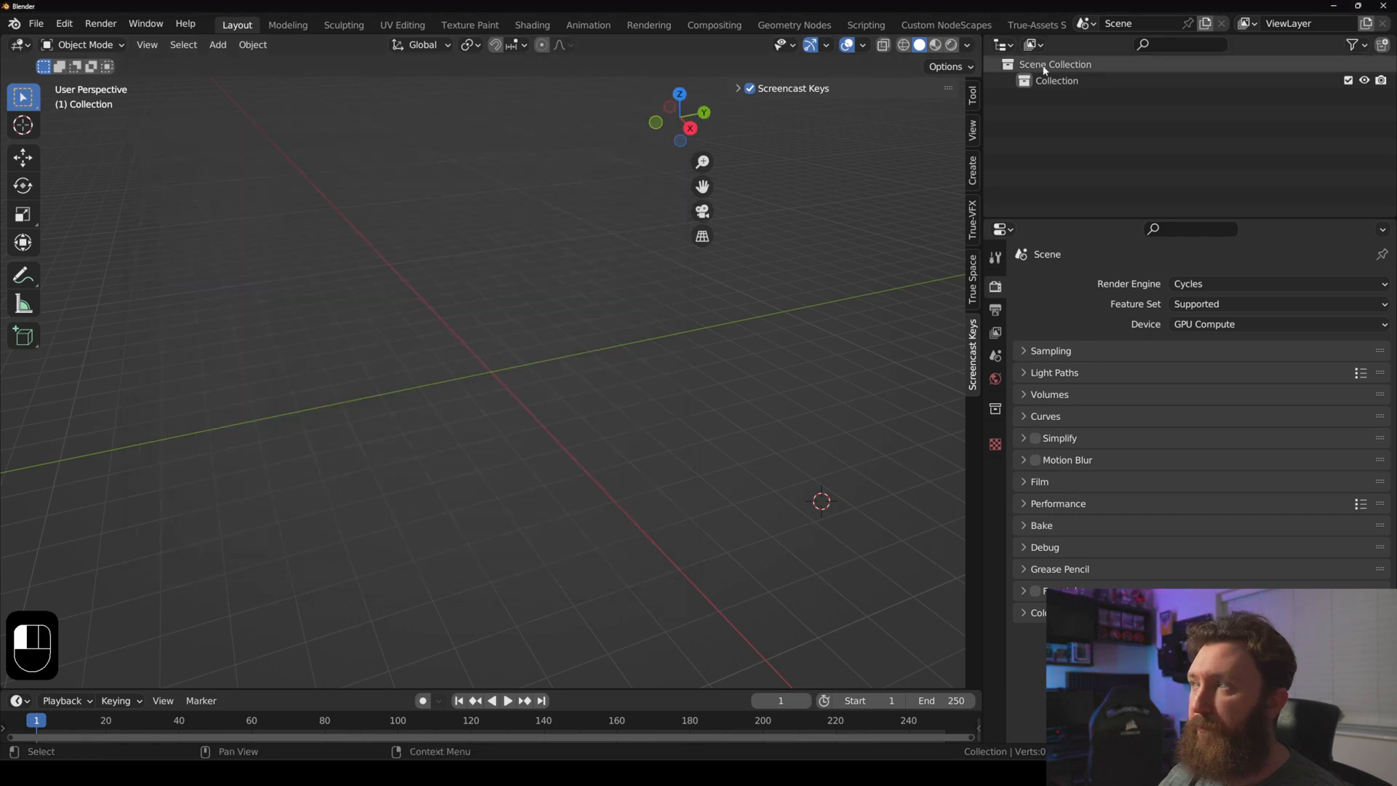
{"action": "left_click", "coordinate": [1383, 7]}
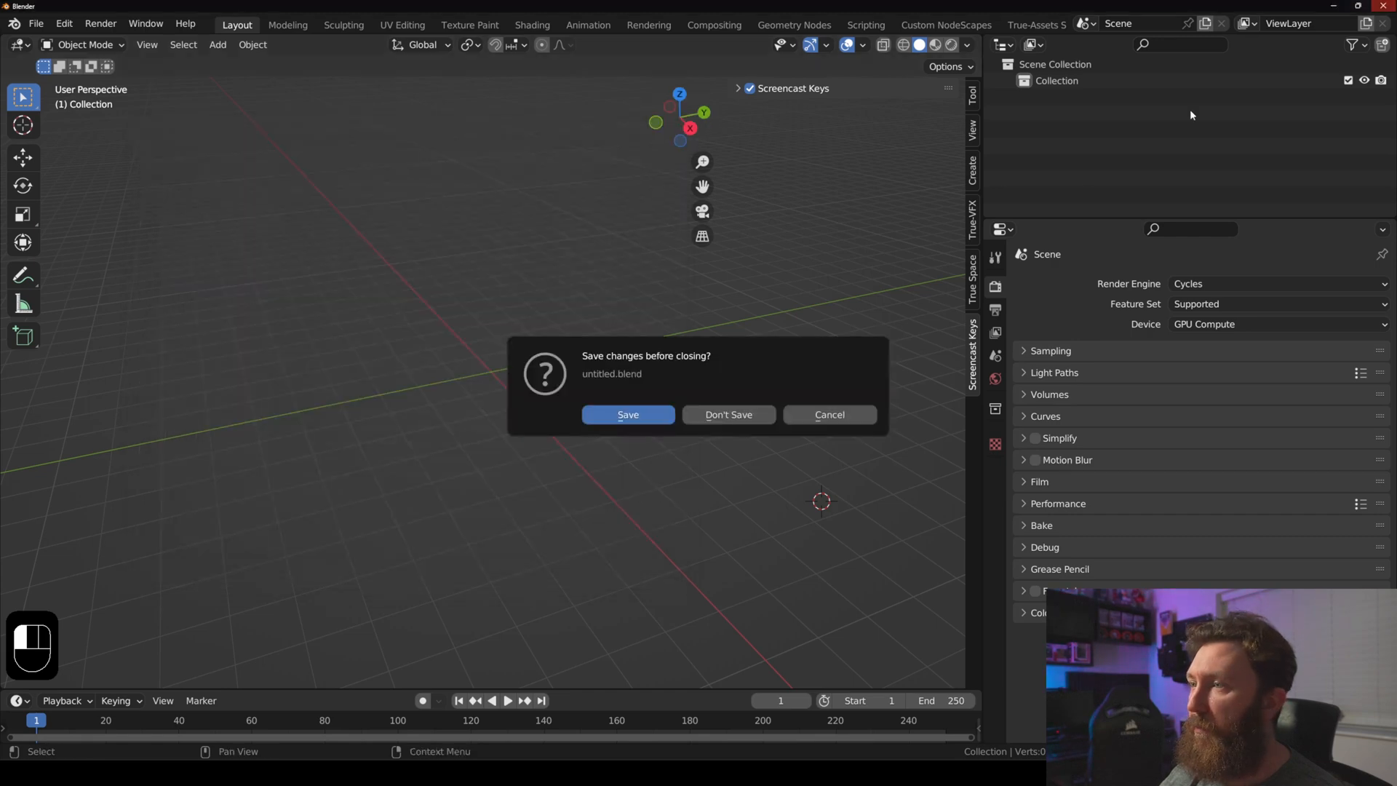
{"action": "left_click", "coordinate": [729, 414]}
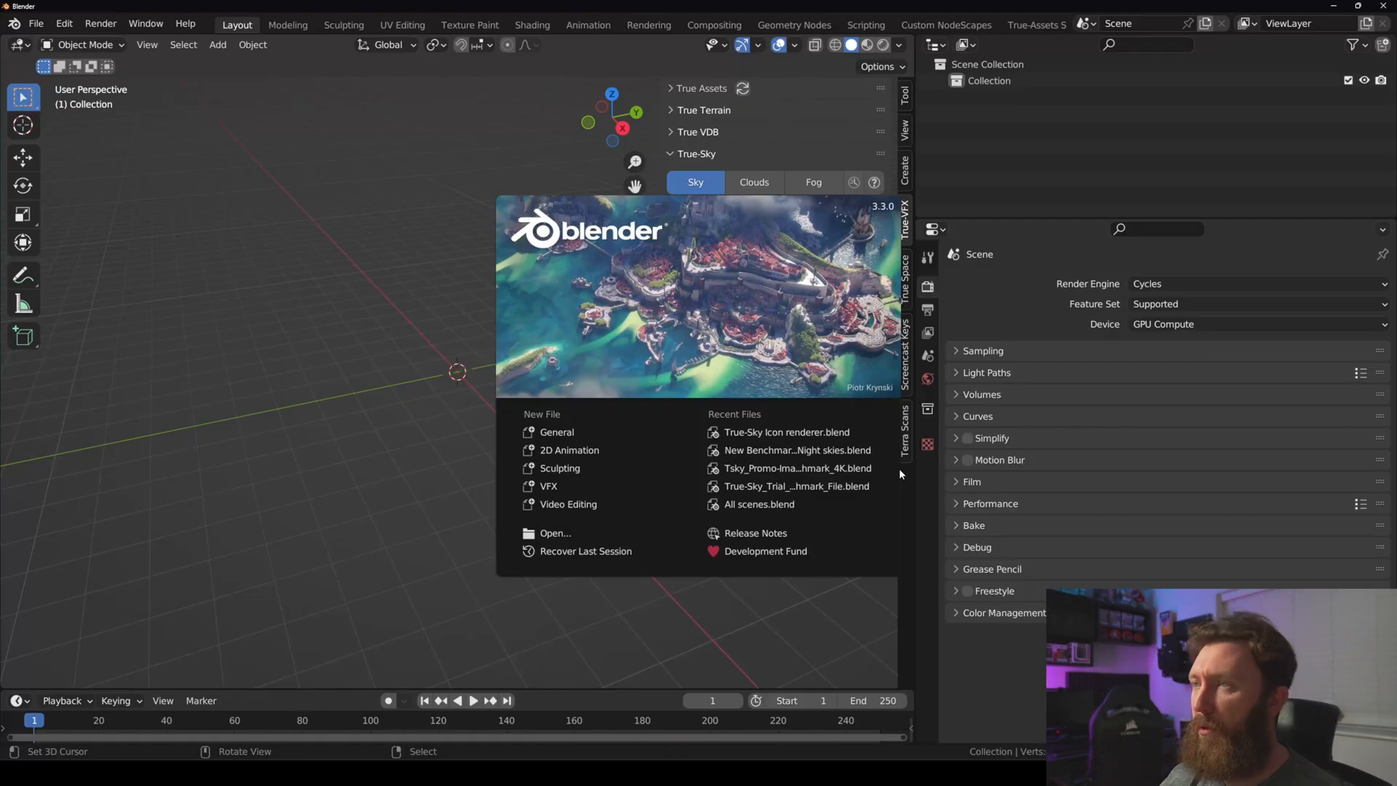
{"action": "left_click", "coordinate": [141, 117]}
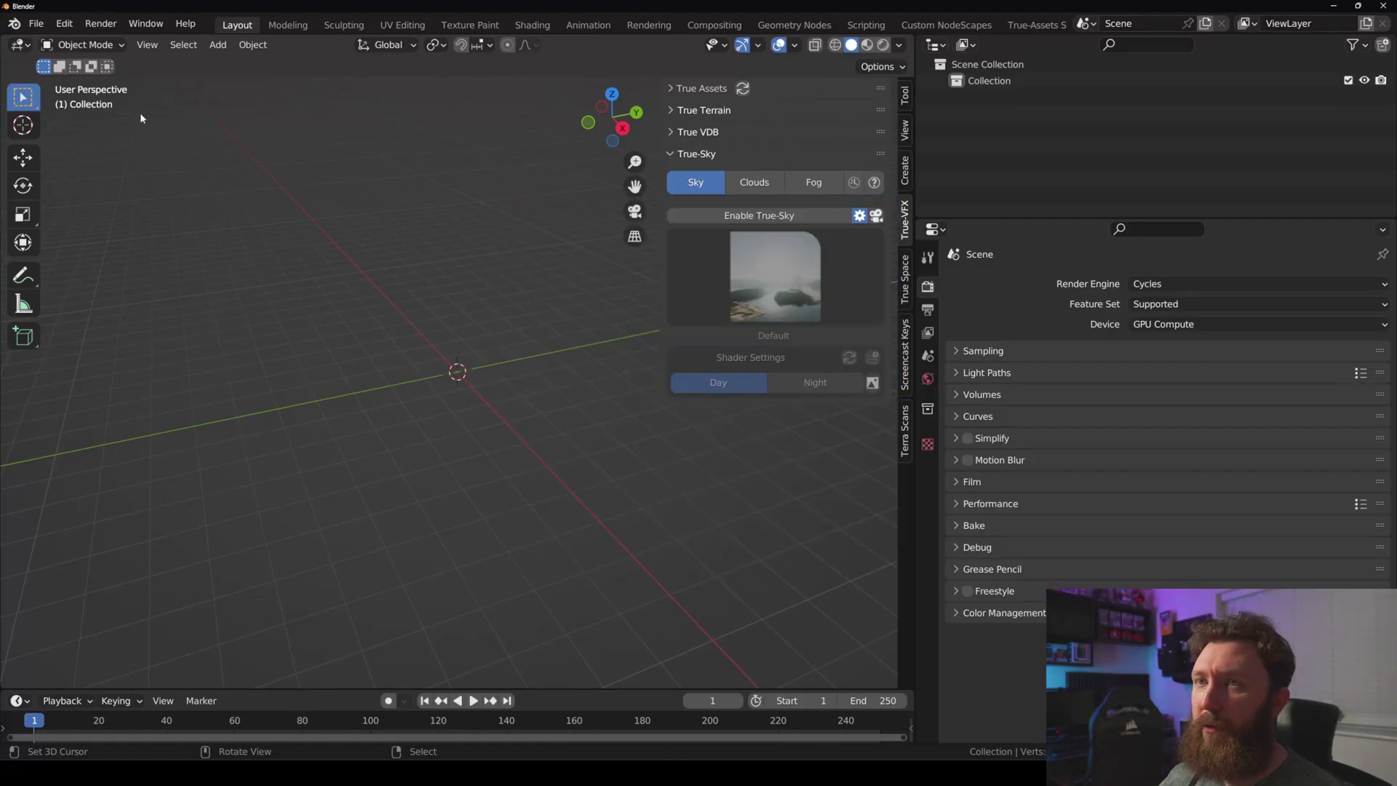
{"action": "left_click", "coordinate": [64, 24]}
{"action": "left_click", "coordinate": [132, 253]}
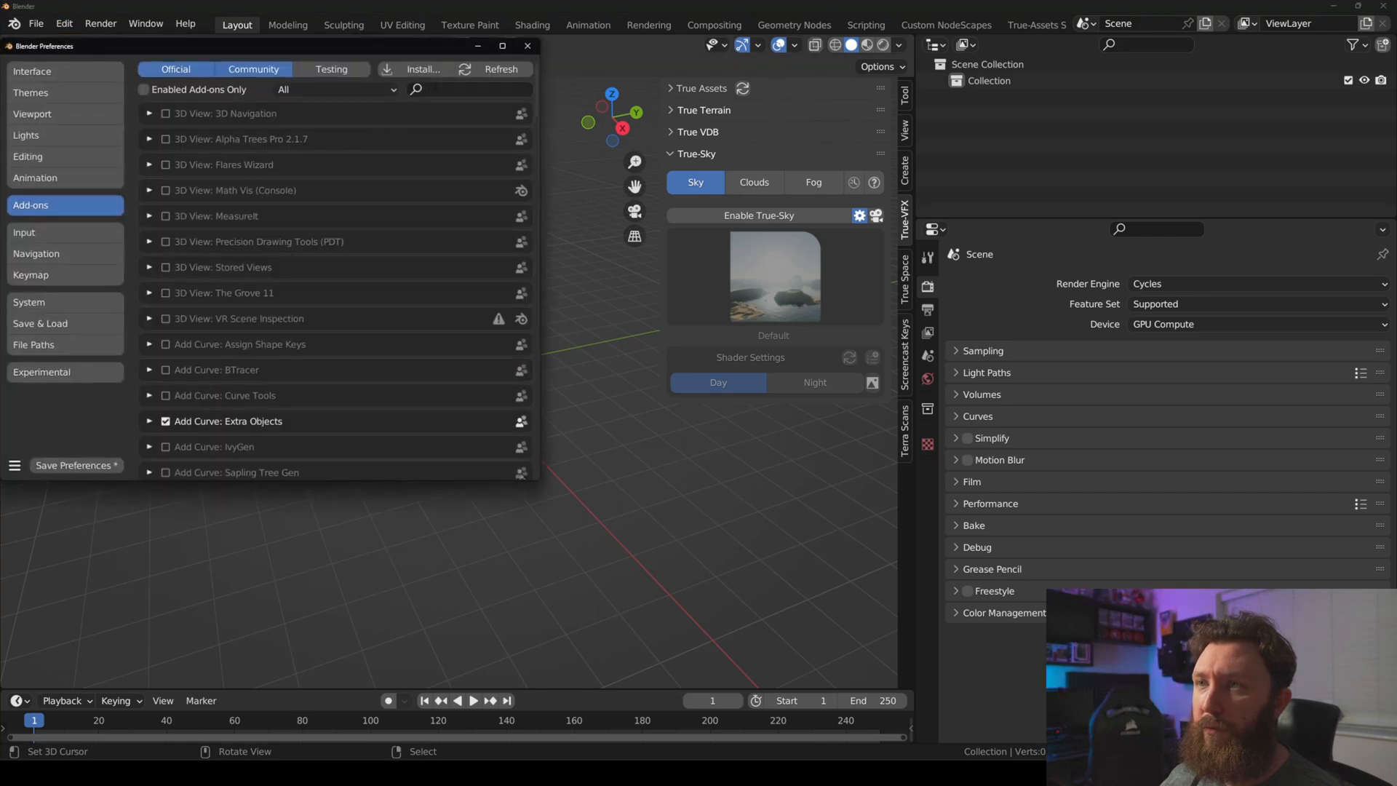
{"action": "left_click", "coordinate": [459, 95]}
{"action": "type", "text": "nodecape"}
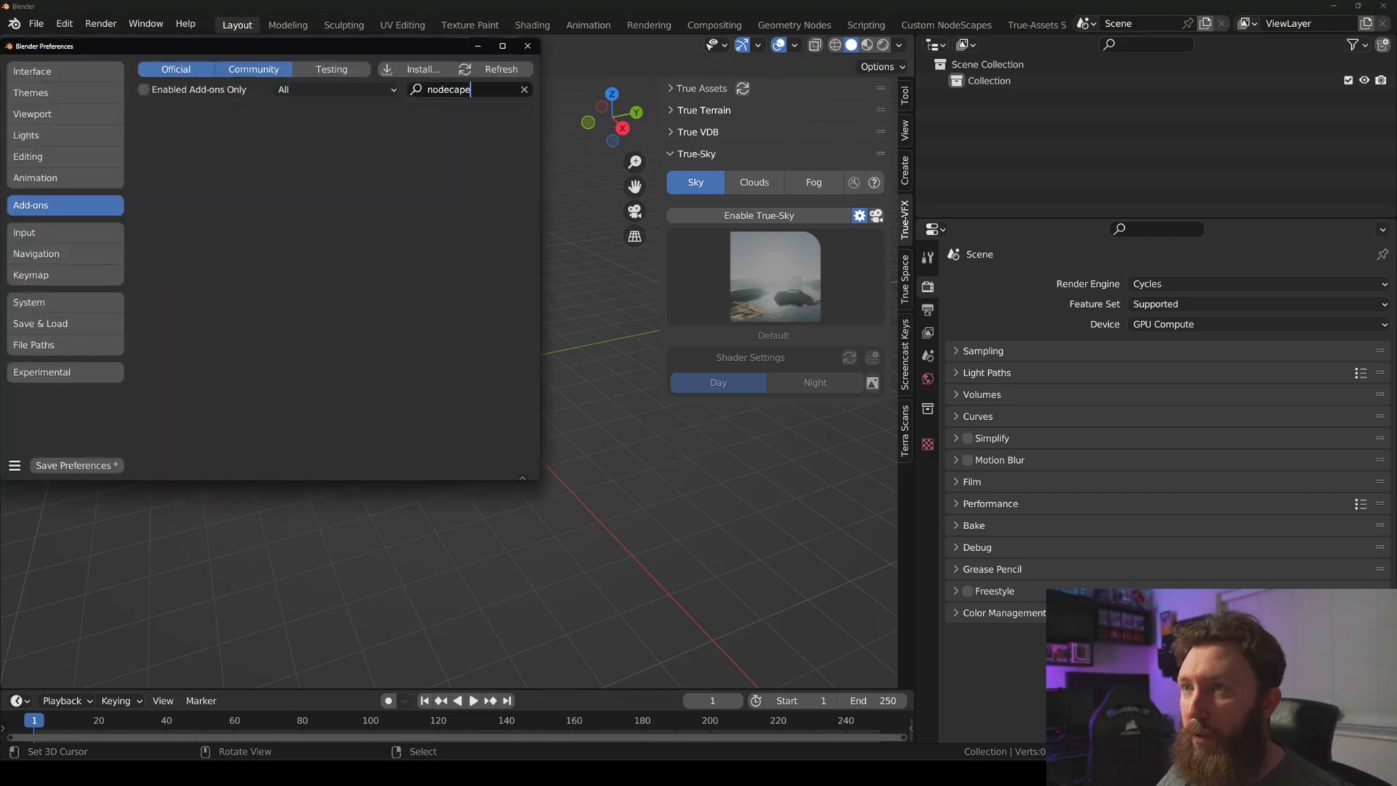
{"action": "key", "text": "BackSpace"}
{"action": "key", "text": "BackSpace"}
{"action": "key", "text": "BackSpace"}
{"action": "key", "text": "BackSpace"}
{"action": "type", "text": "sca"}
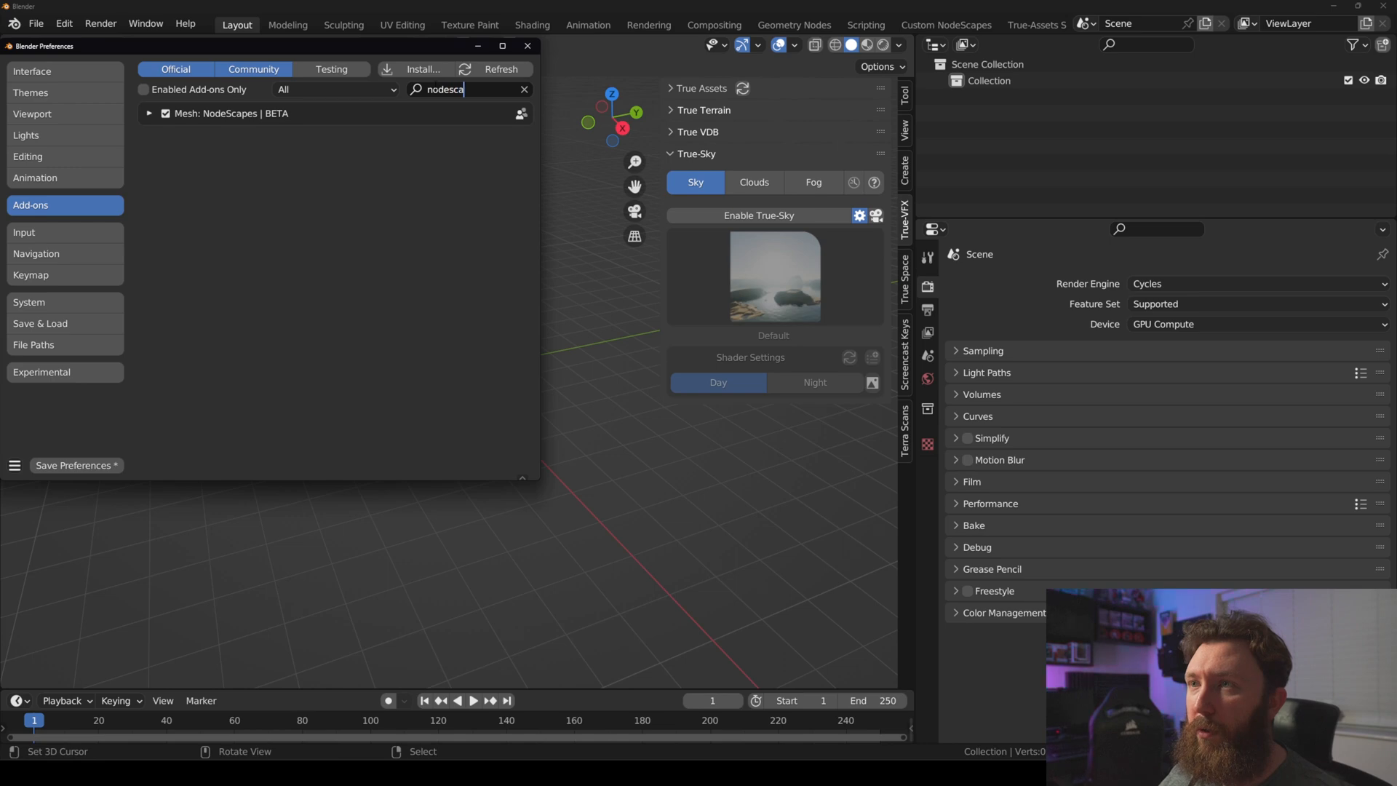
{"action": "type", "text": "pes"}
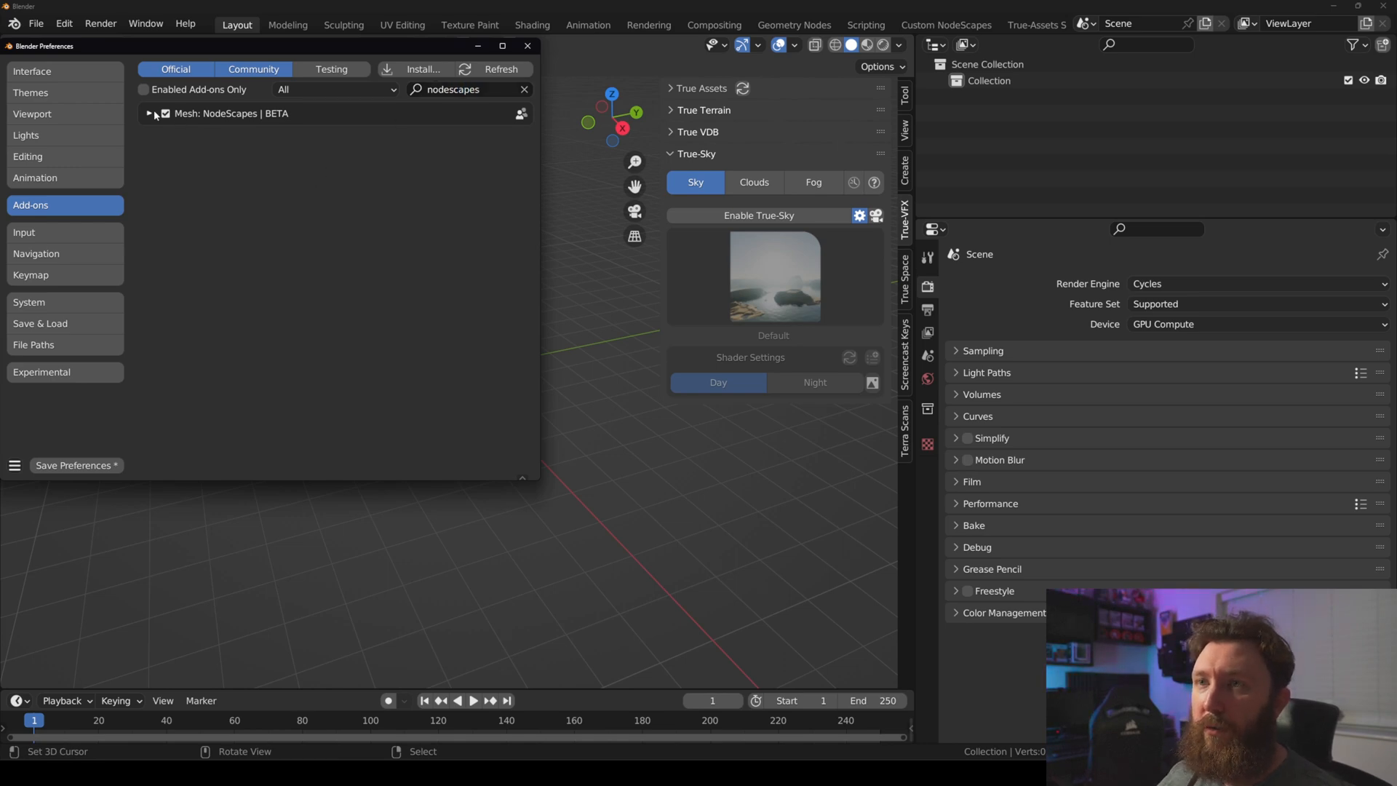
{"action": "left_click", "coordinate": [152, 114]}
{"action": "scroll", "coordinate": [357, 281], "scroll_direction": "down", "scroll_amount": 8}
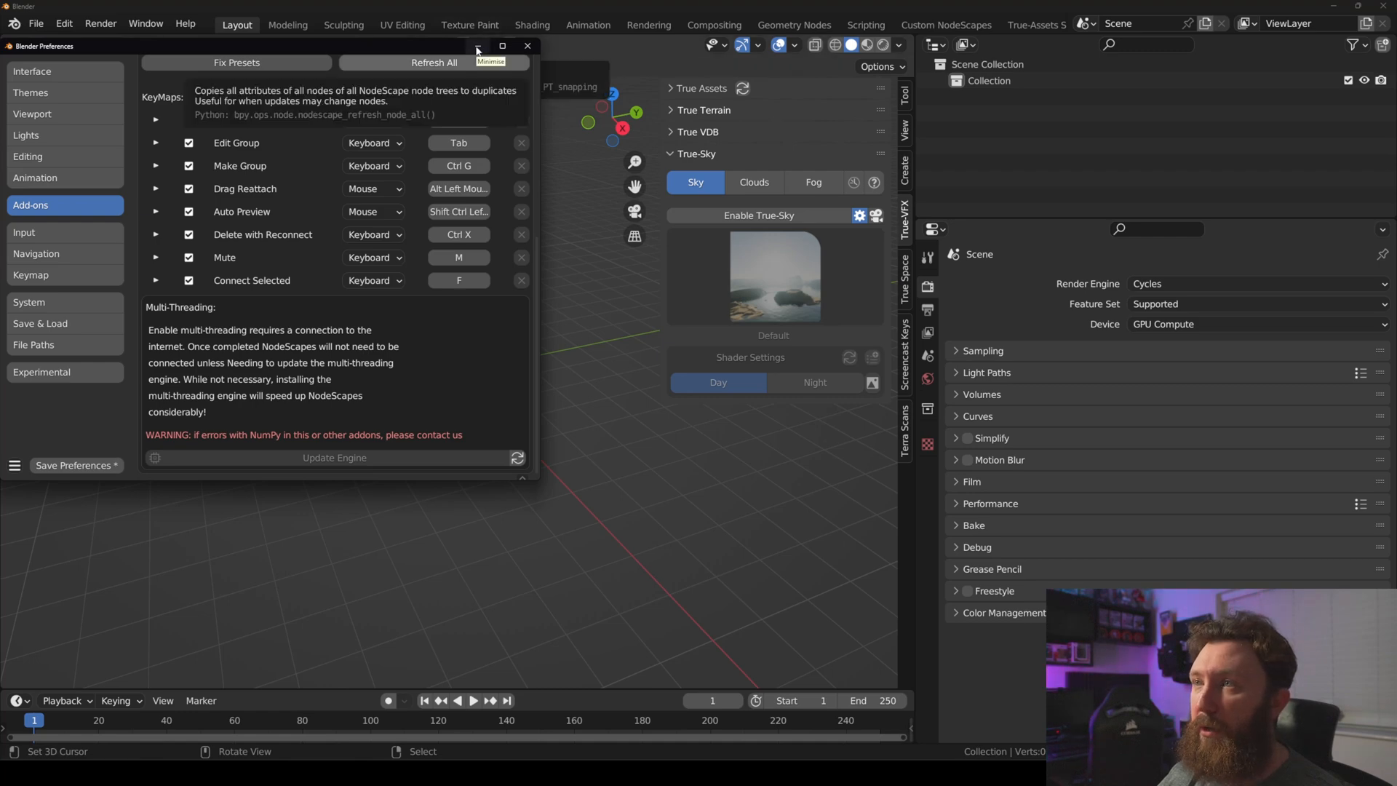
{"action": "left_click", "coordinate": [477, 49]}
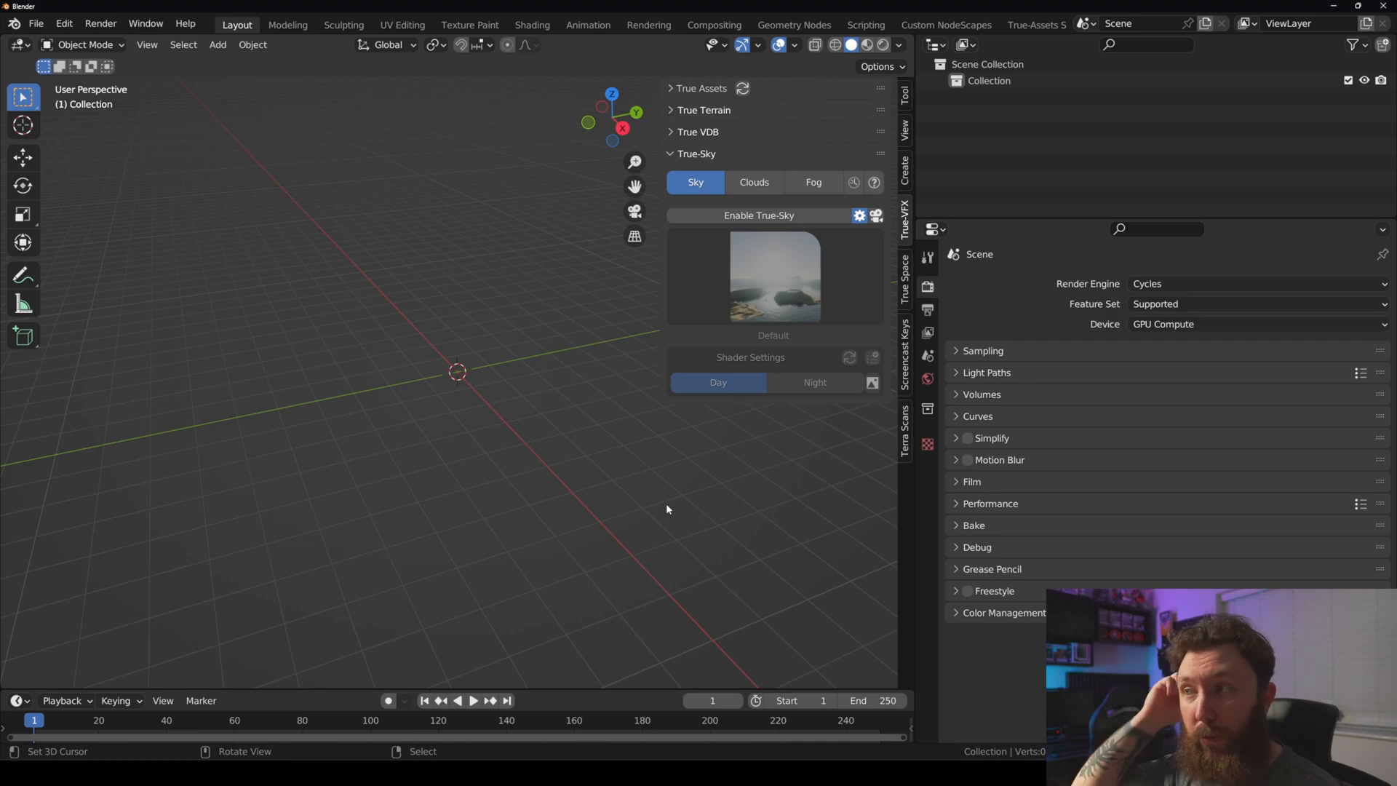
{"action": "left_click", "coordinate": [933, 229]}
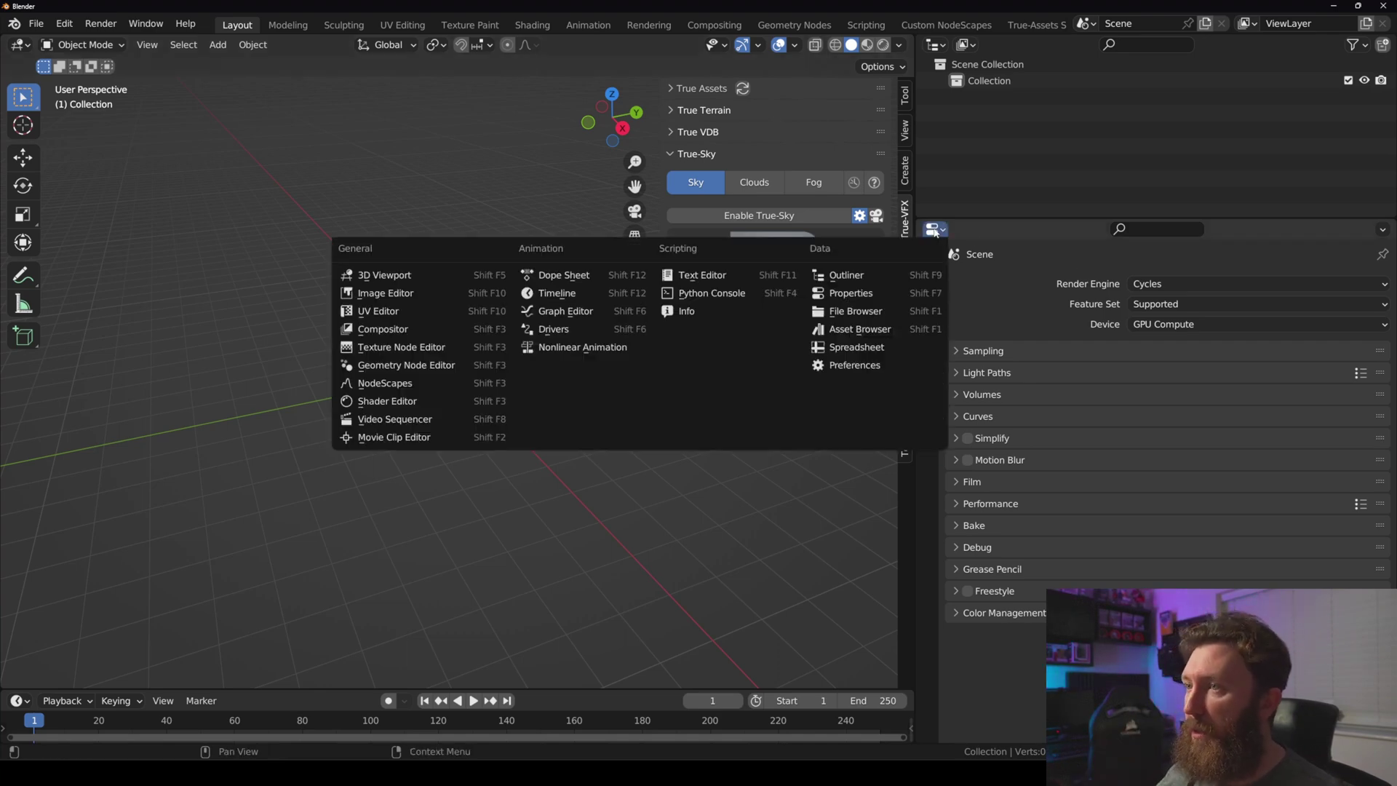
{"action": "left_click", "coordinate": [382, 384]}
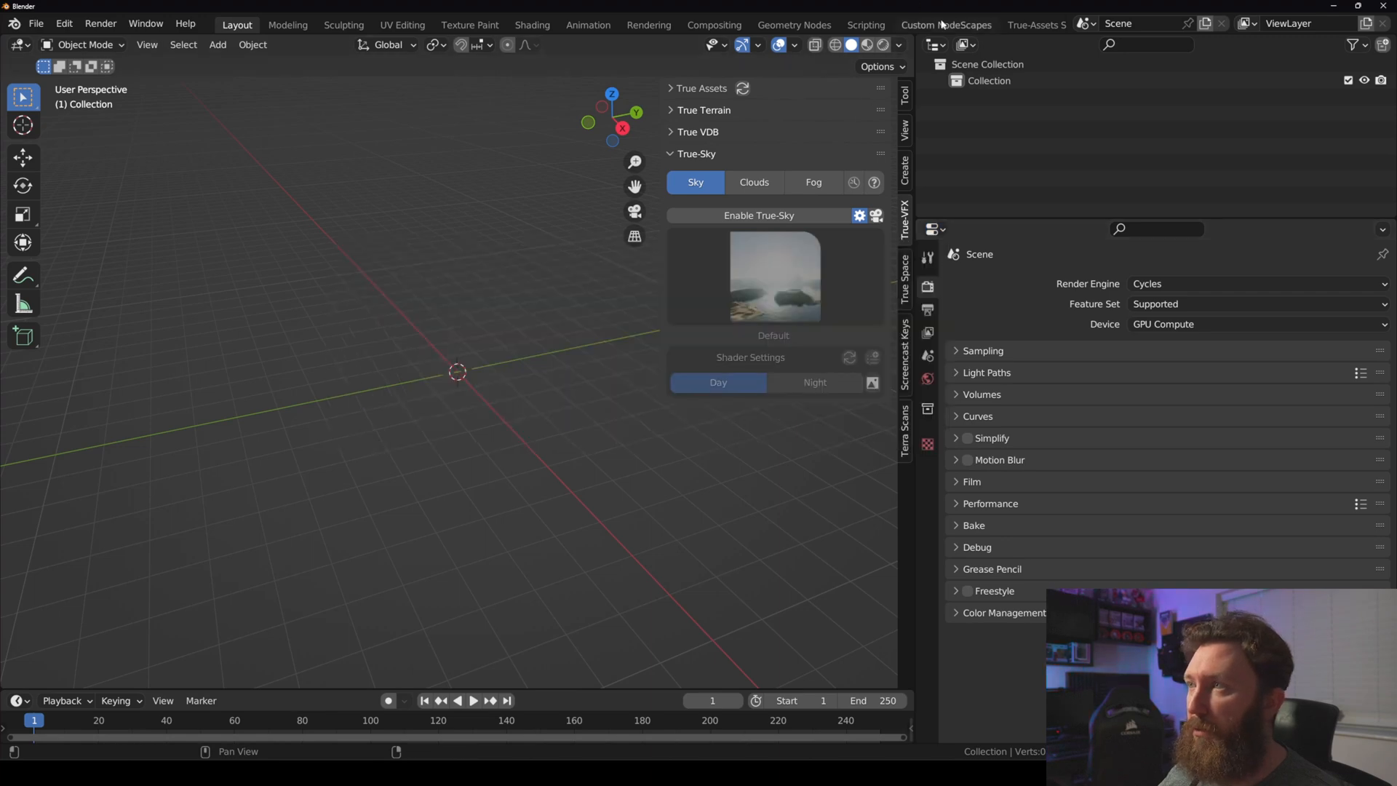
{"action": "left_click", "coordinate": [946, 25]}
{"action": "left_click", "coordinate": [21, 45]}
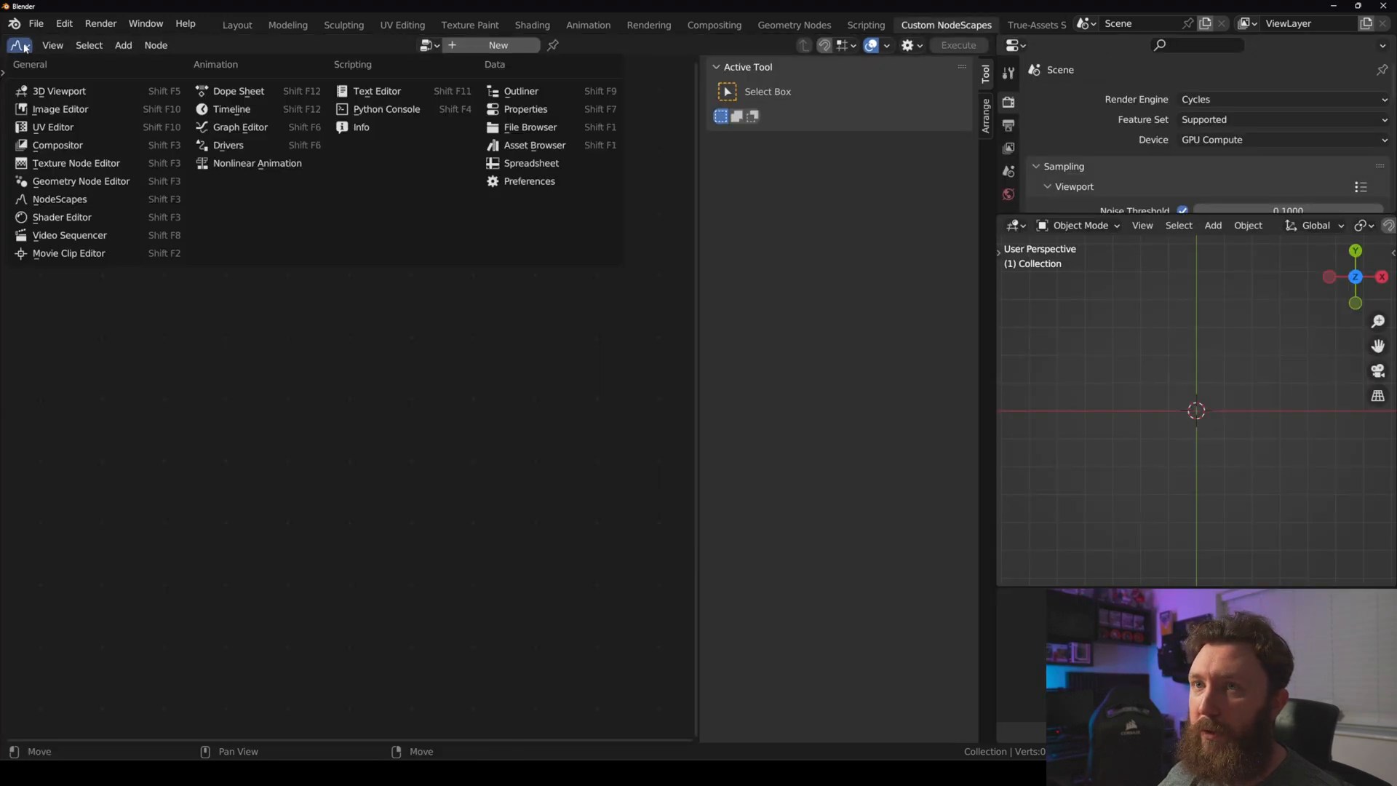
{"action": "left_click", "coordinate": [22, 45]}
{"action": "left_click", "coordinate": [23, 45]}
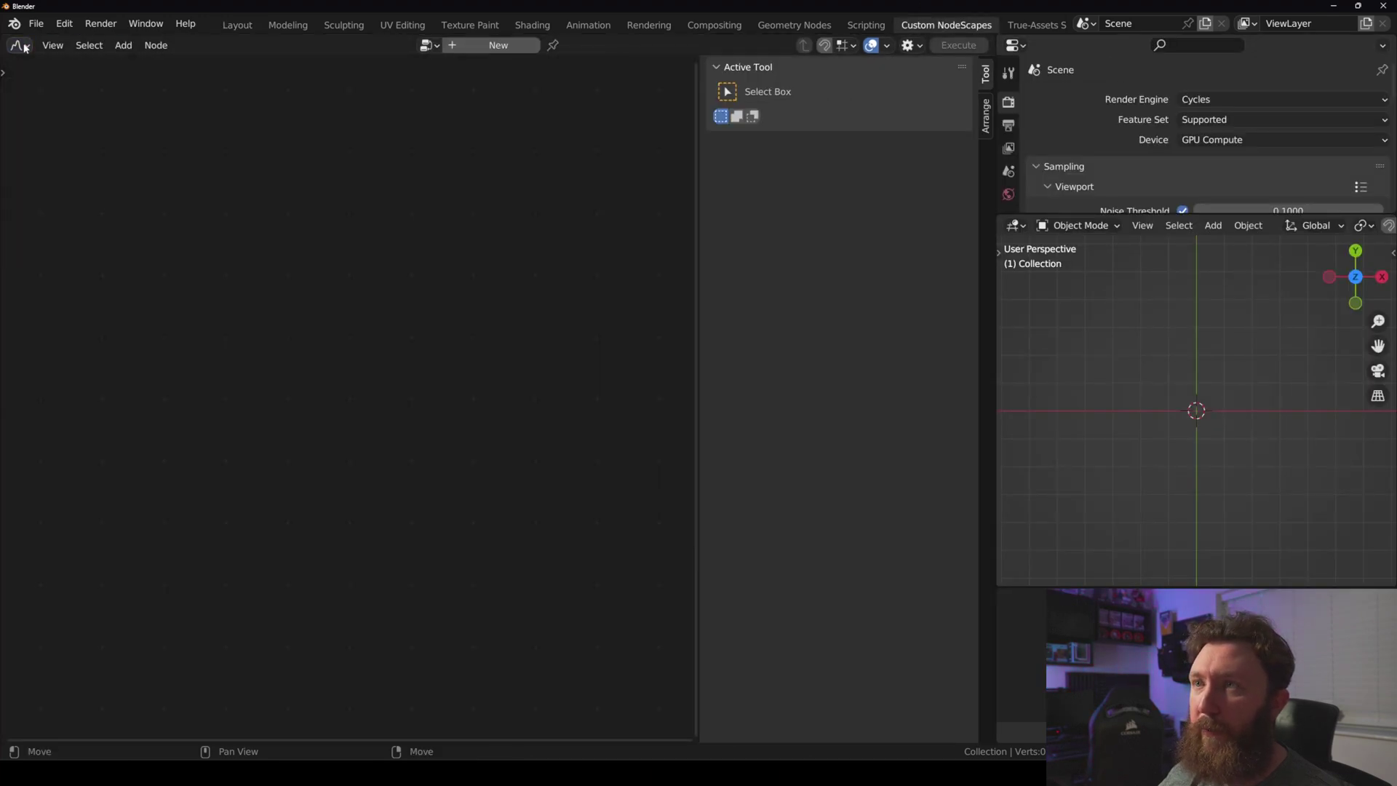
{"action": "left_click", "coordinate": [913, 48]}
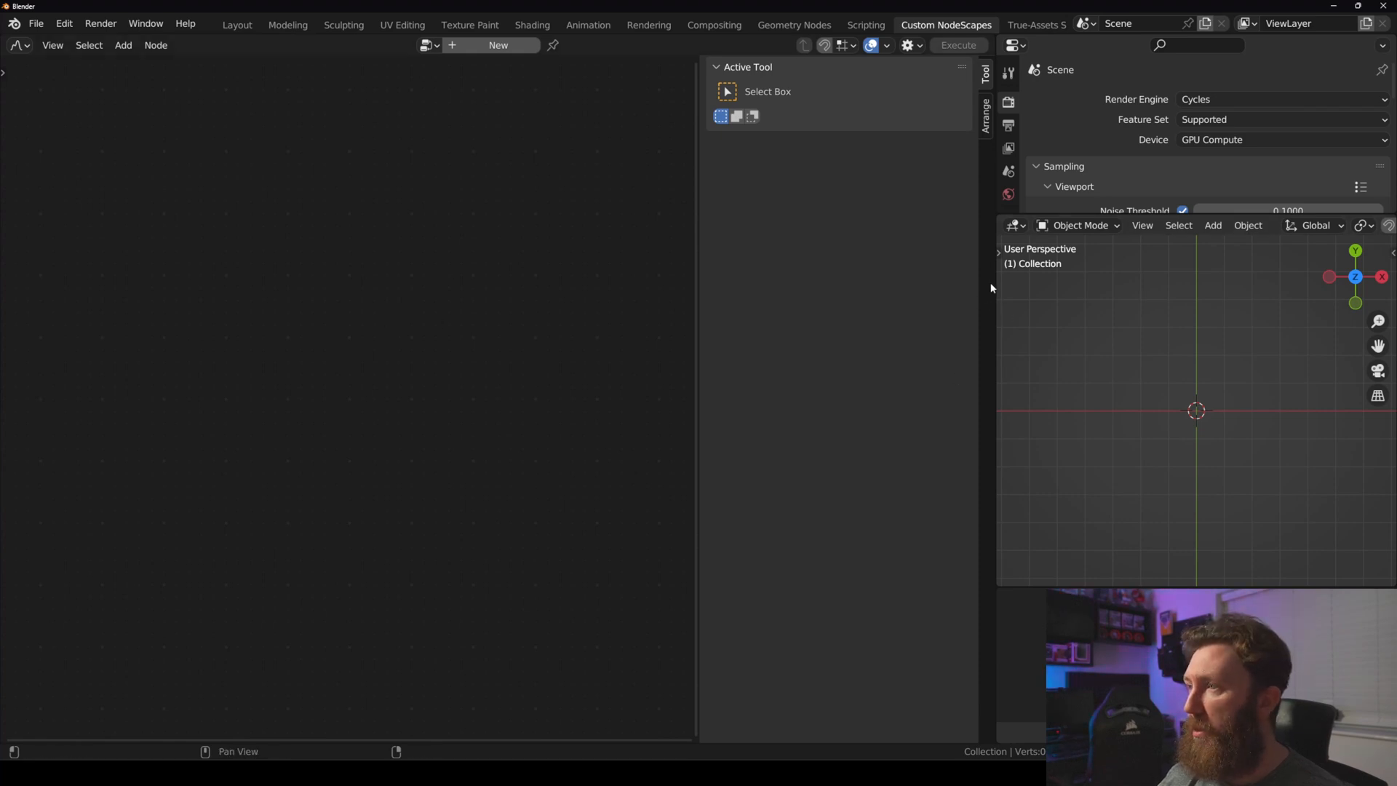
- Create a new NodeScapes node tree and raise the Grid node's Density to 80
{"action": "left_click_drag", "start_coordinate": [994, 286], "coordinate": [1047, 295]}
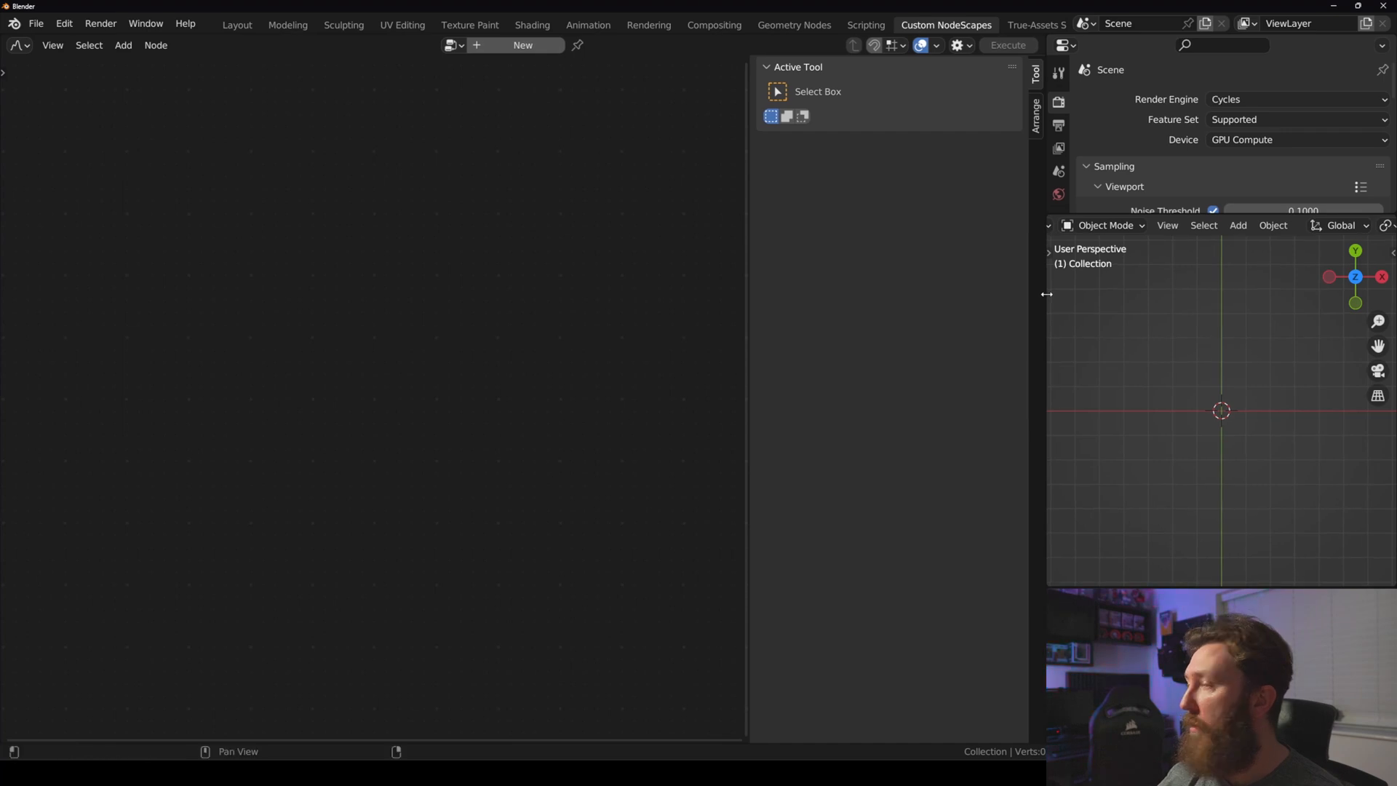
{"action": "middle_click_drag", "start_coordinate": [1220, 411], "coordinate": [1234, 393]}
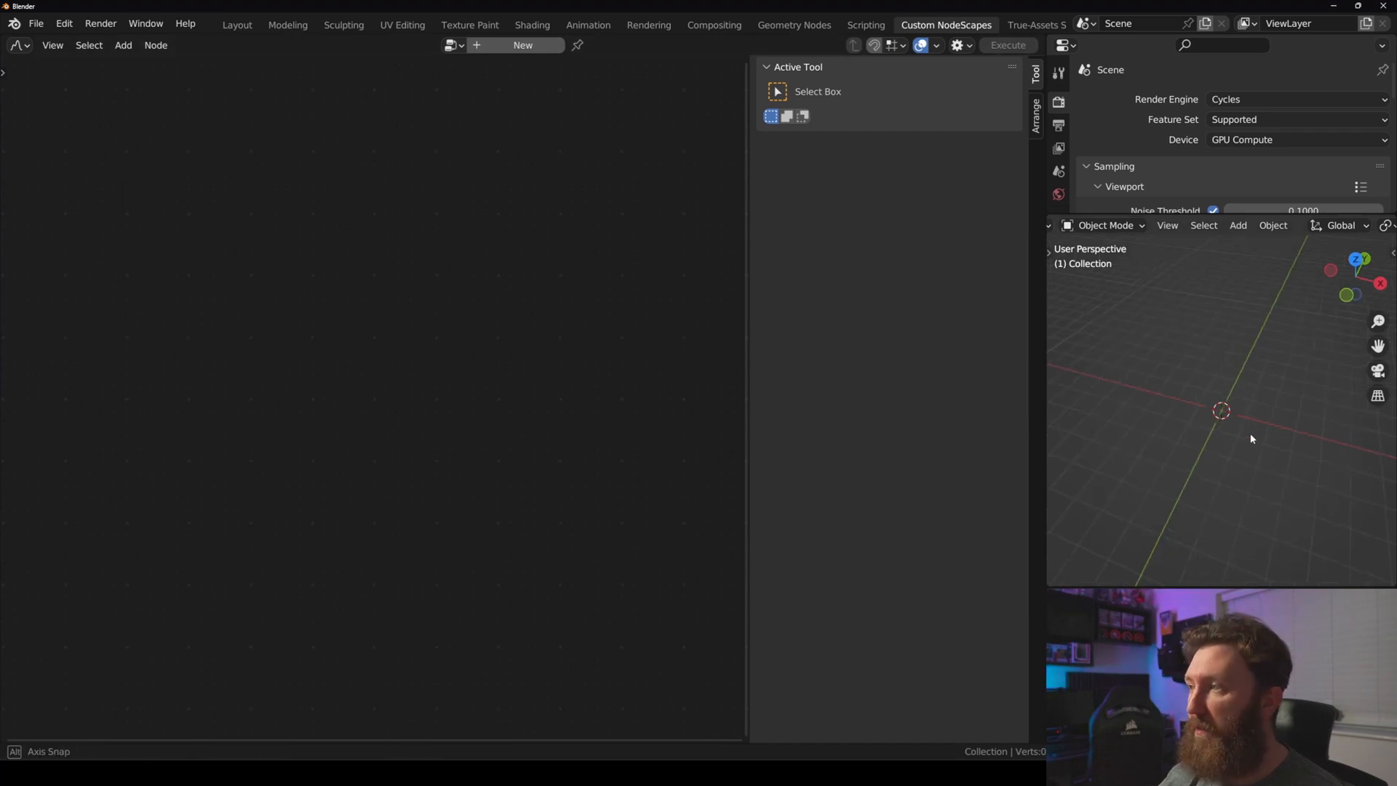
{"action": "left_click", "coordinate": [522, 45]}
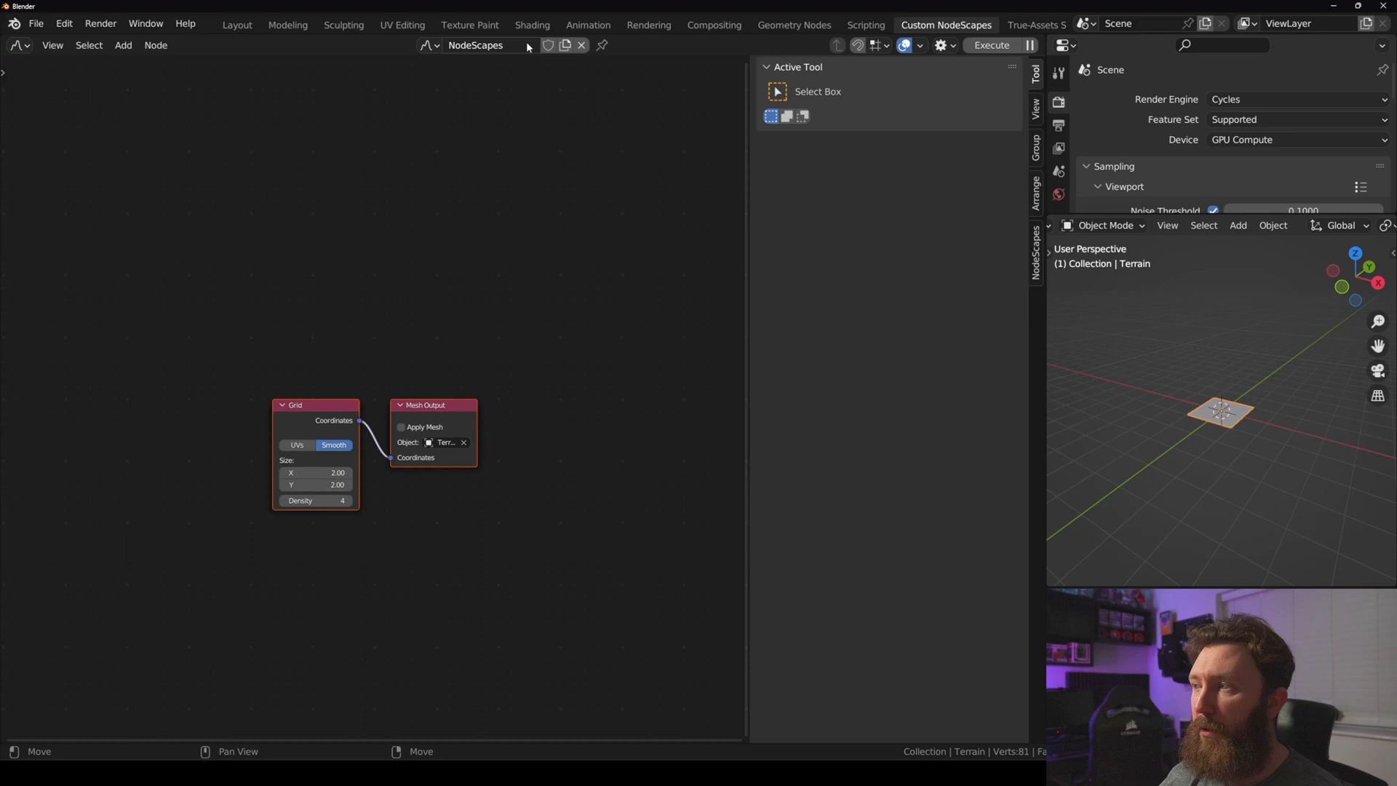
{"action": "scroll", "coordinate": [1239, 425], "scroll_direction": "up", "scroll_amount": 3}
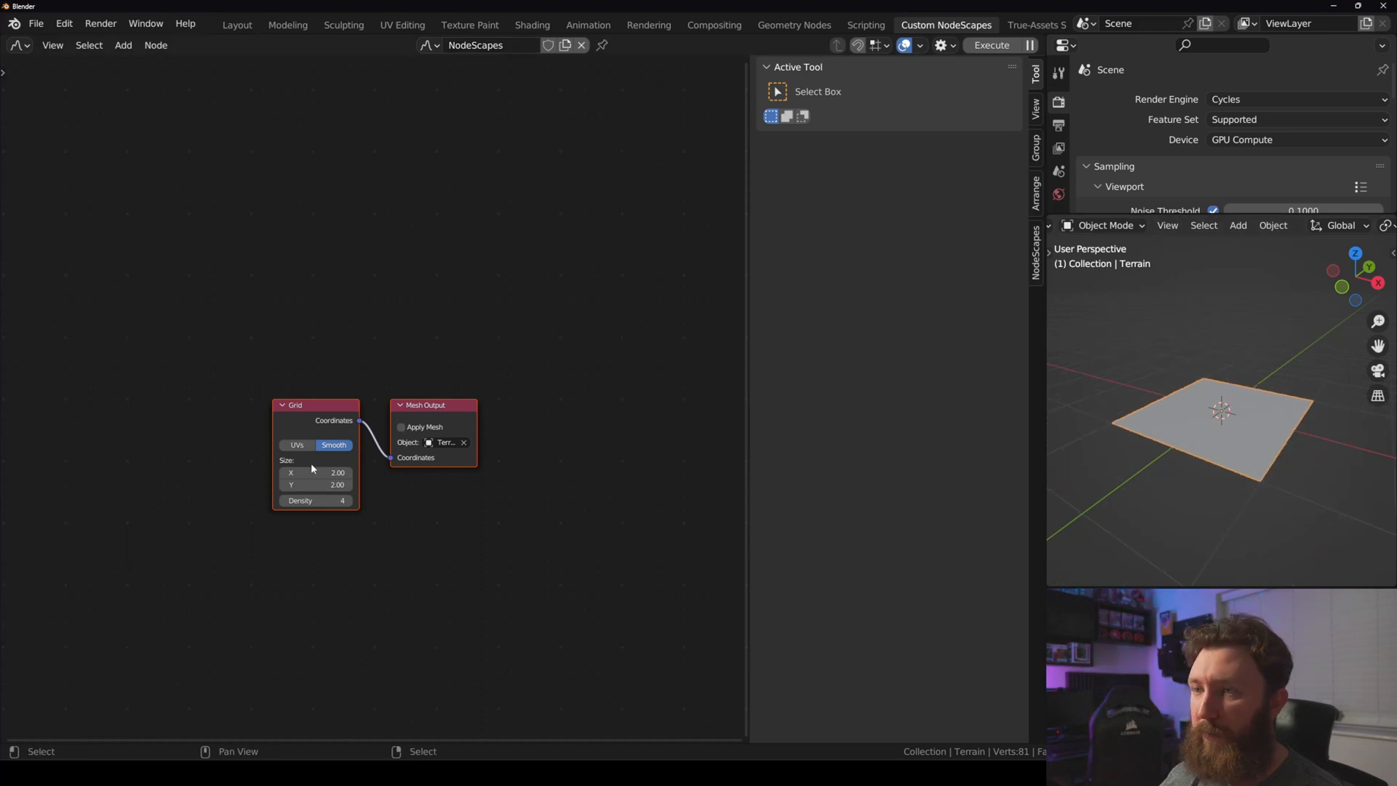
{"action": "double_click", "coordinate": [323, 500]}
{"action": "type", "text": "80"}
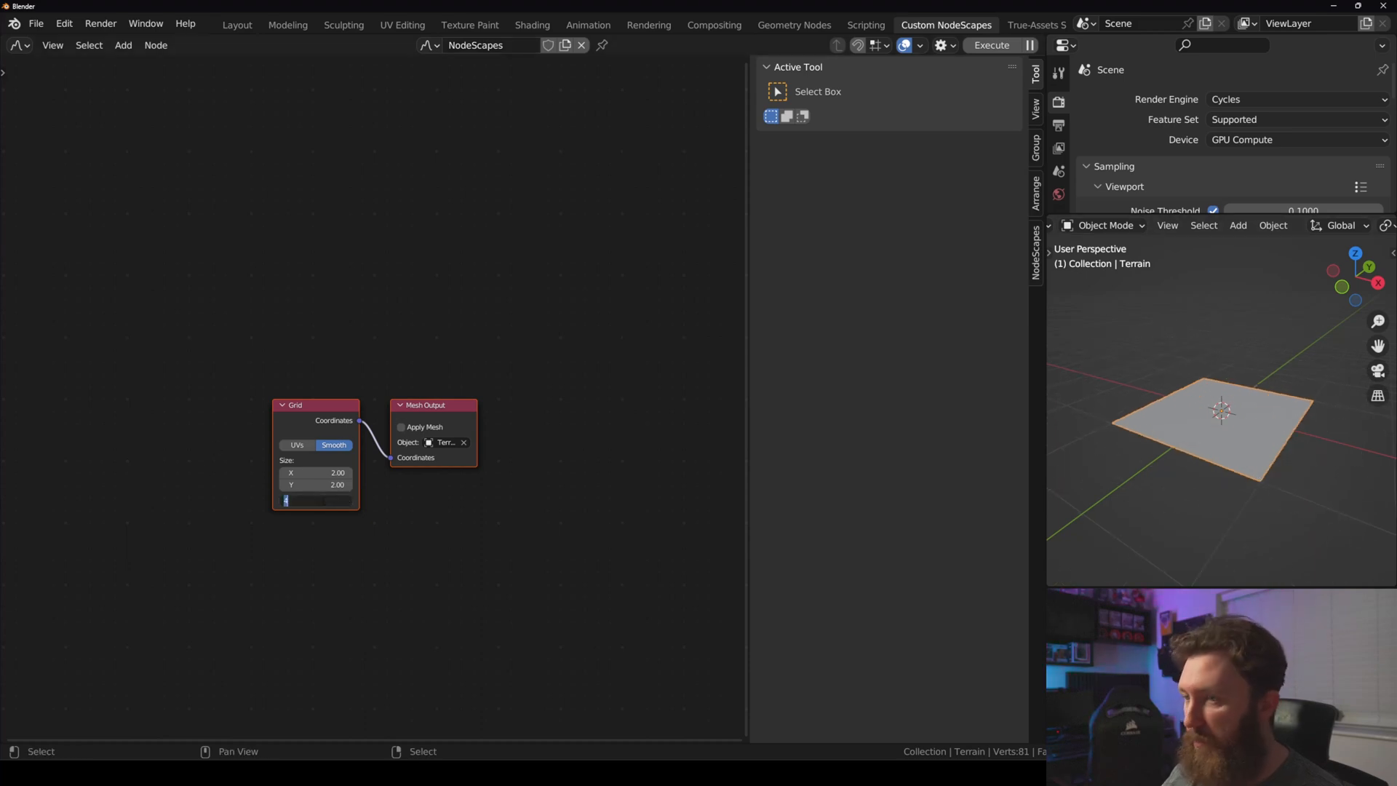
{"action": "key", "text": "Return"}
- Spread the Grid and Mesh Output nodes apart to make room for new nodes
{"action": "middle_click_drag", "start_coordinate": [328, 409], "coordinate": [260, 413]}
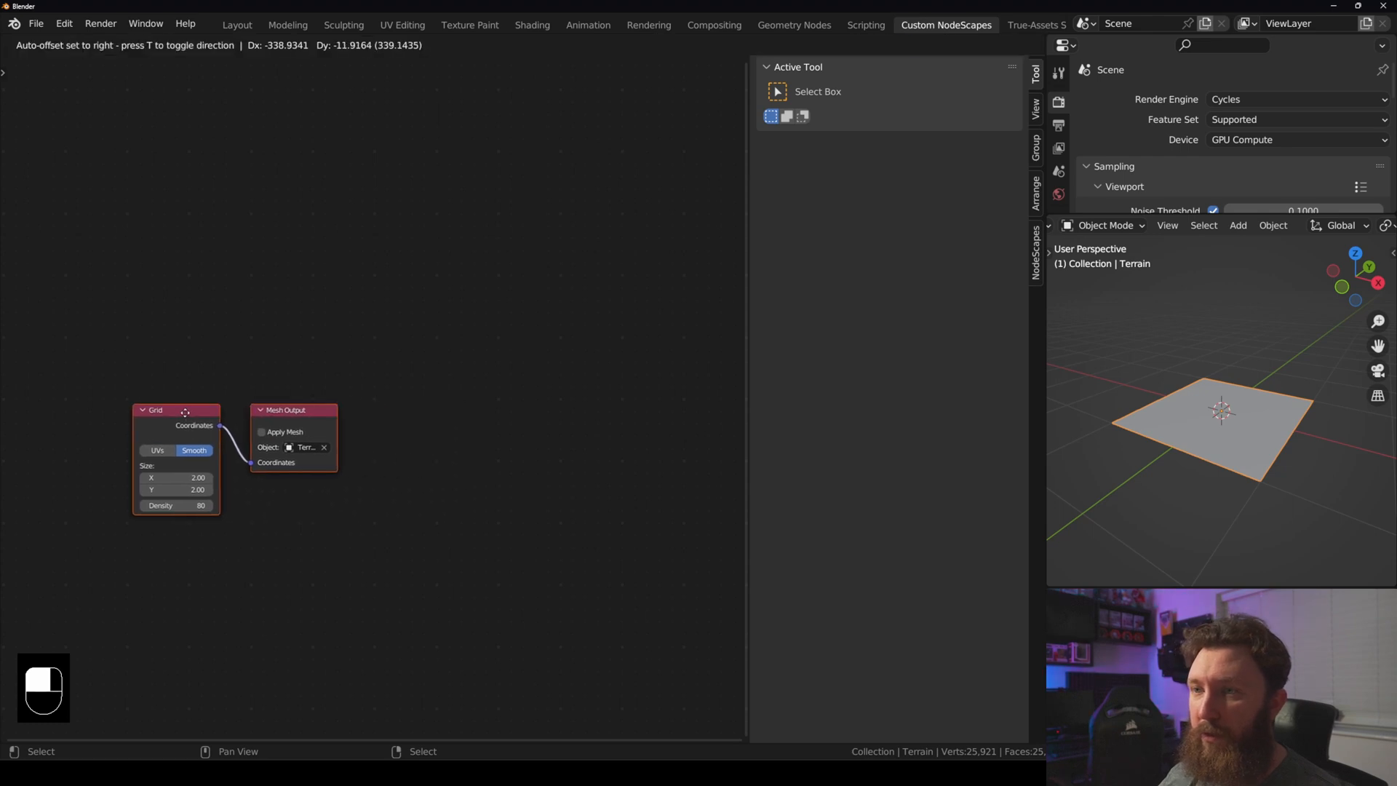
{"action": "left_click_drag", "start_coordinate": [260, 411], "coordinate": [554, 408]}
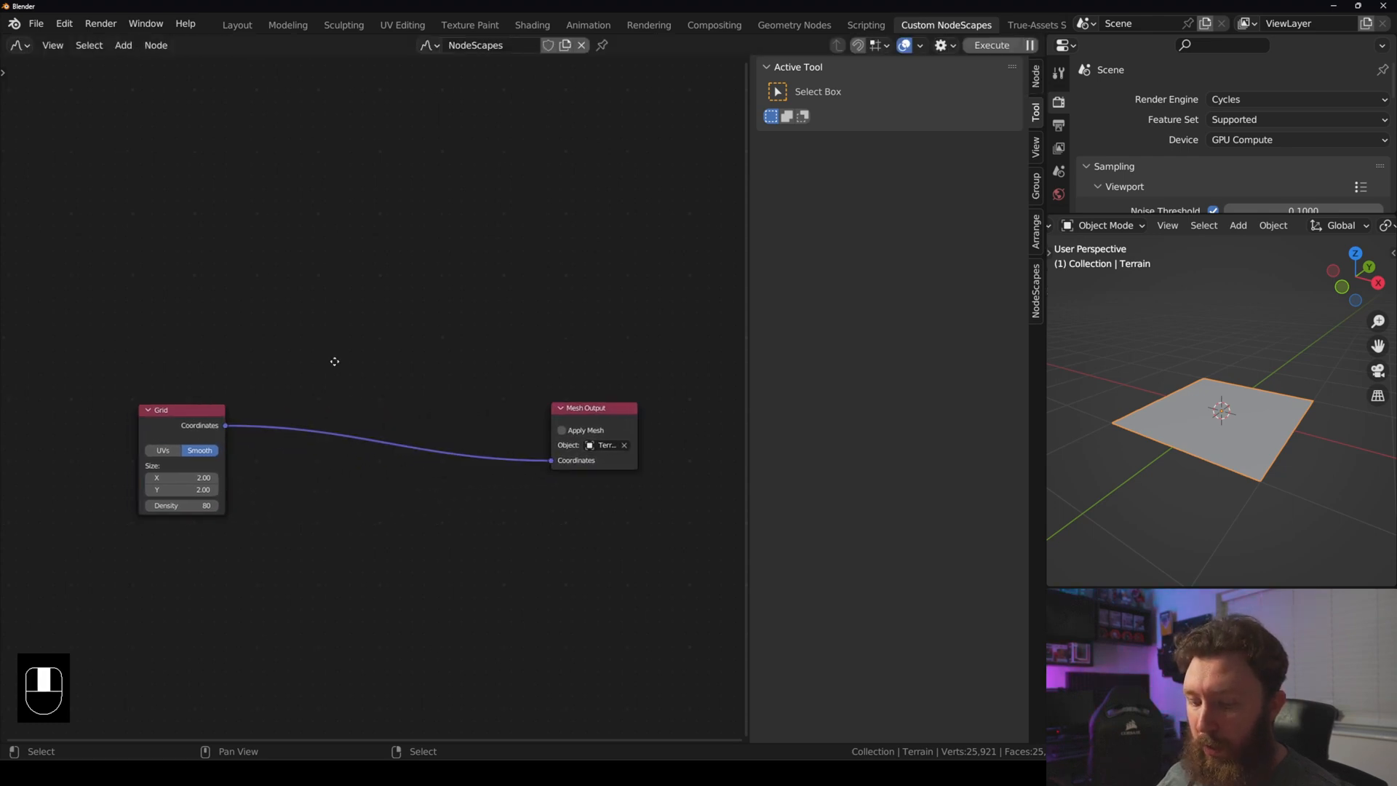
{"action": "middle_click_drag", "start_coordinate": [334, 362], "coordinate": [377, 354]}
{"action": "key", "text": "shift+a"}
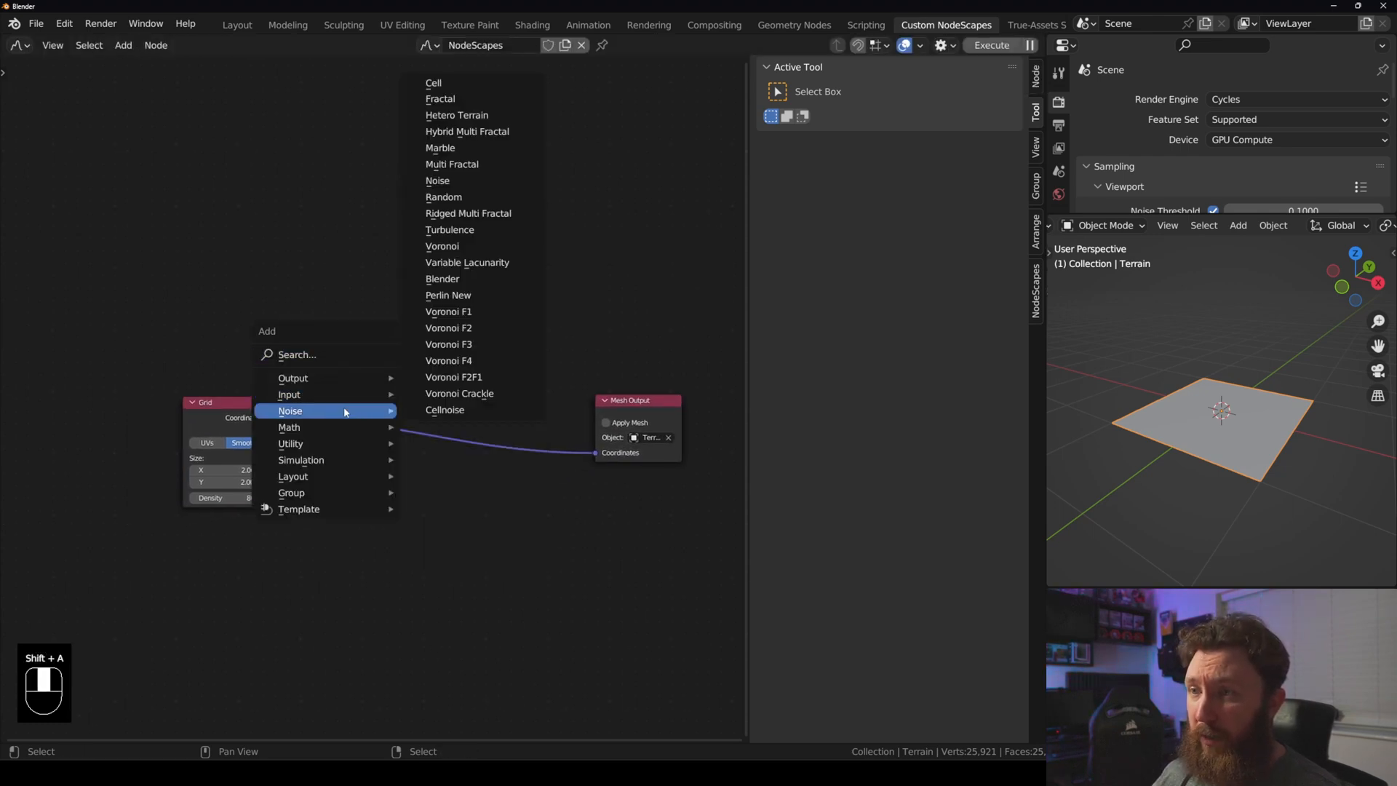
- Insert a Hetero Terrain node between Grid and Mesh Output, show node timings and execute the tree
{"action": "left_click", "coordinate": [472, 115]}
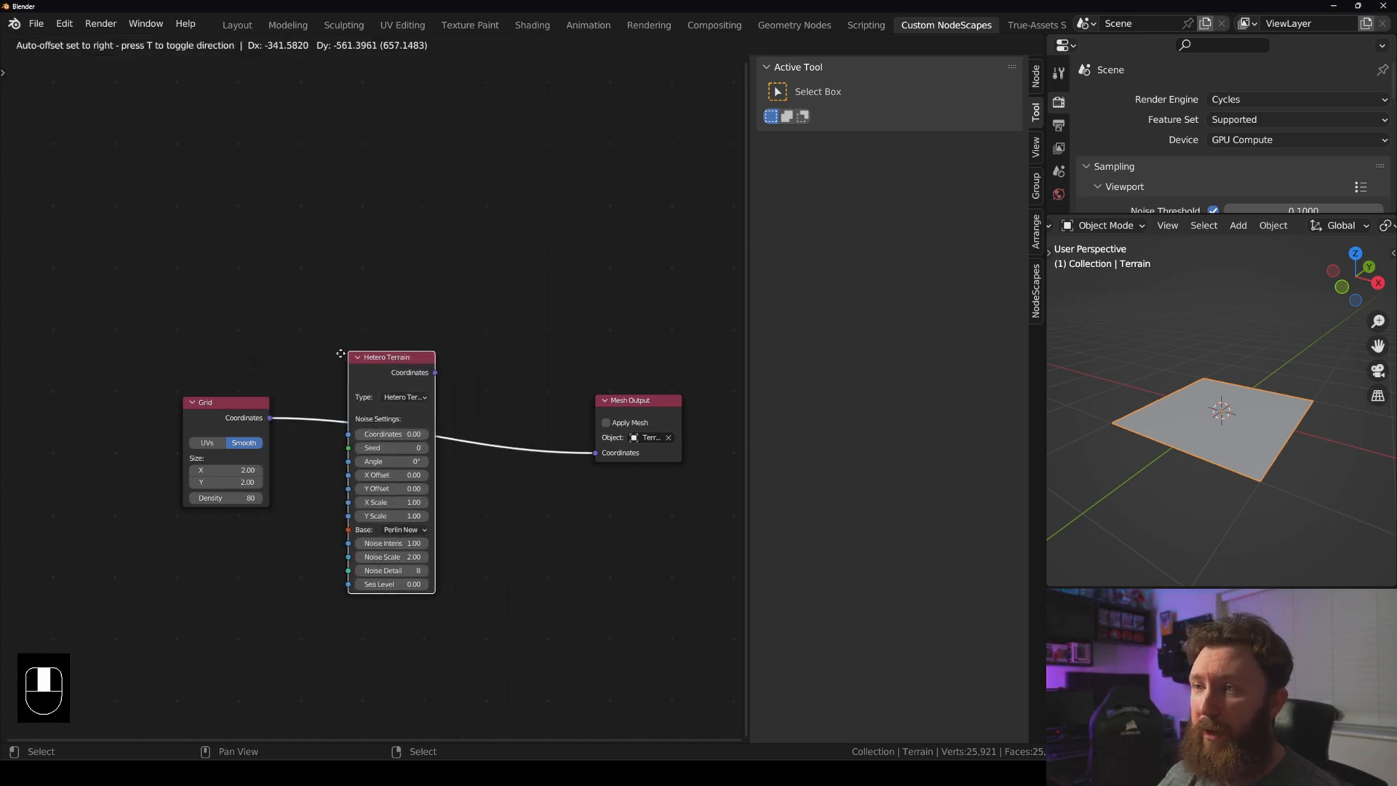
{"action": "left_click", "coordinate": [326, 375]}
{"action": "scroll", "coordinate": [328, 371], "scroll_direction": "up", "scroll_amount": 2}
{"action": "scroll", "coordinate": [360, 327], "scroll_direction": "up", "scroll_amount": 2}
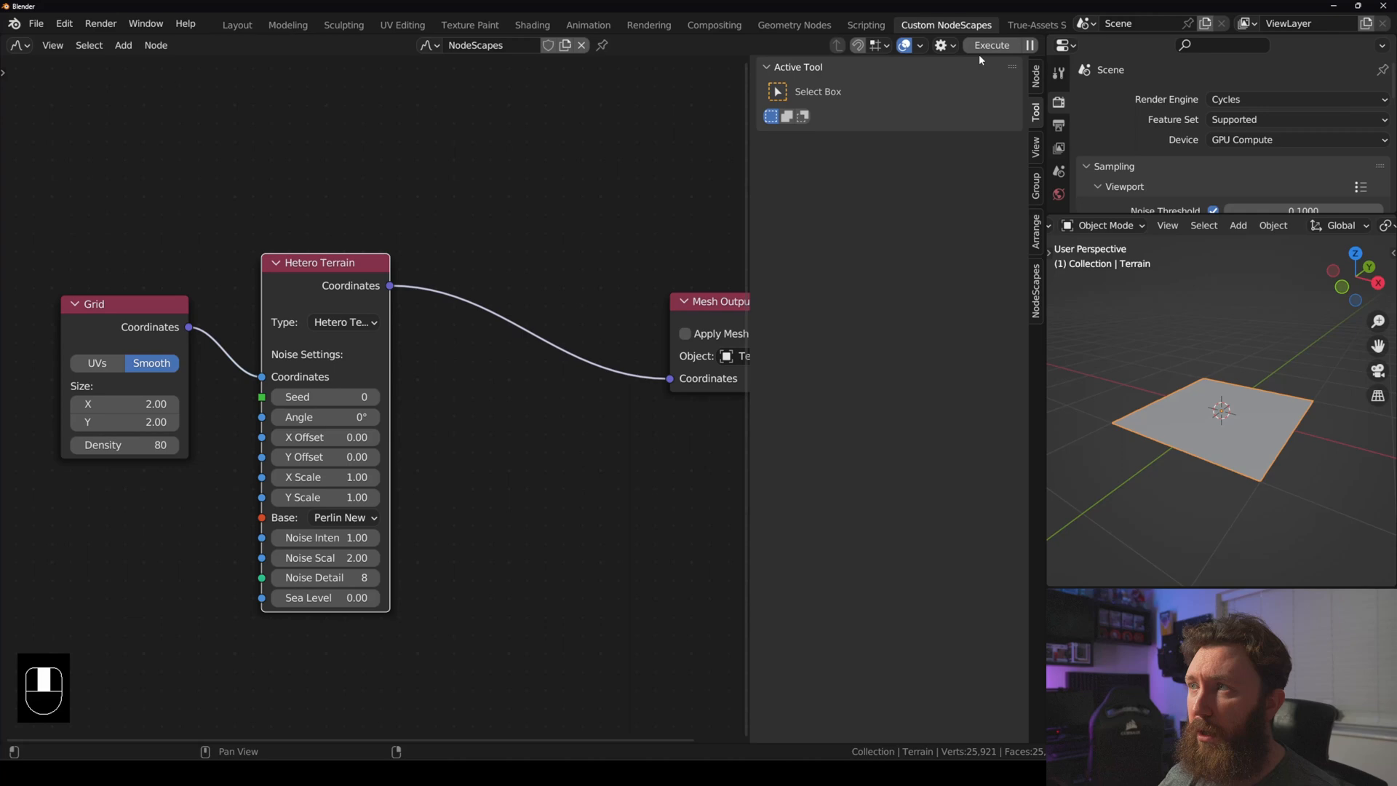
{"action": "left_click", "coordinate": [953, 45]}
{"action": "left_click", "coordinate": [870, 78]}
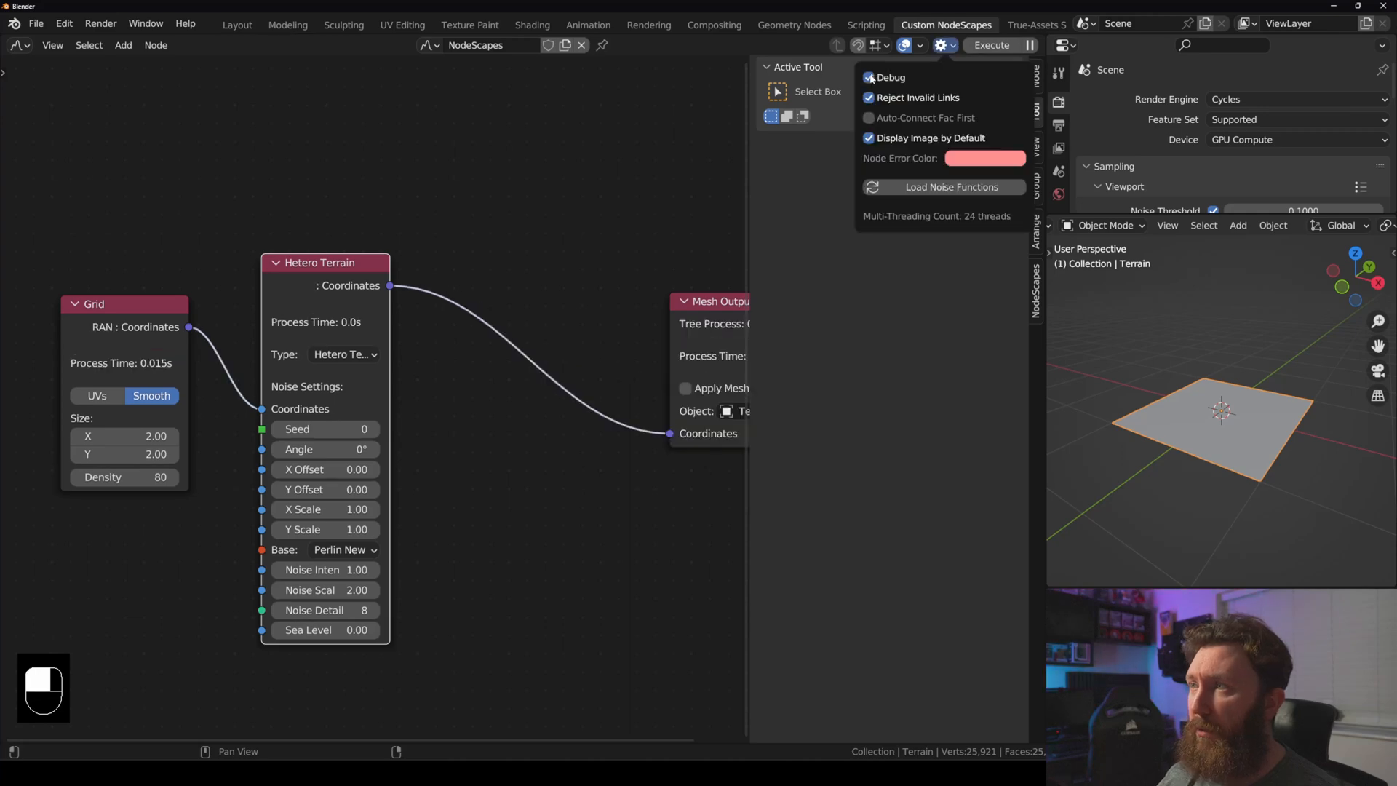
{"action": "left_click", "coordinate": [992, 46]}
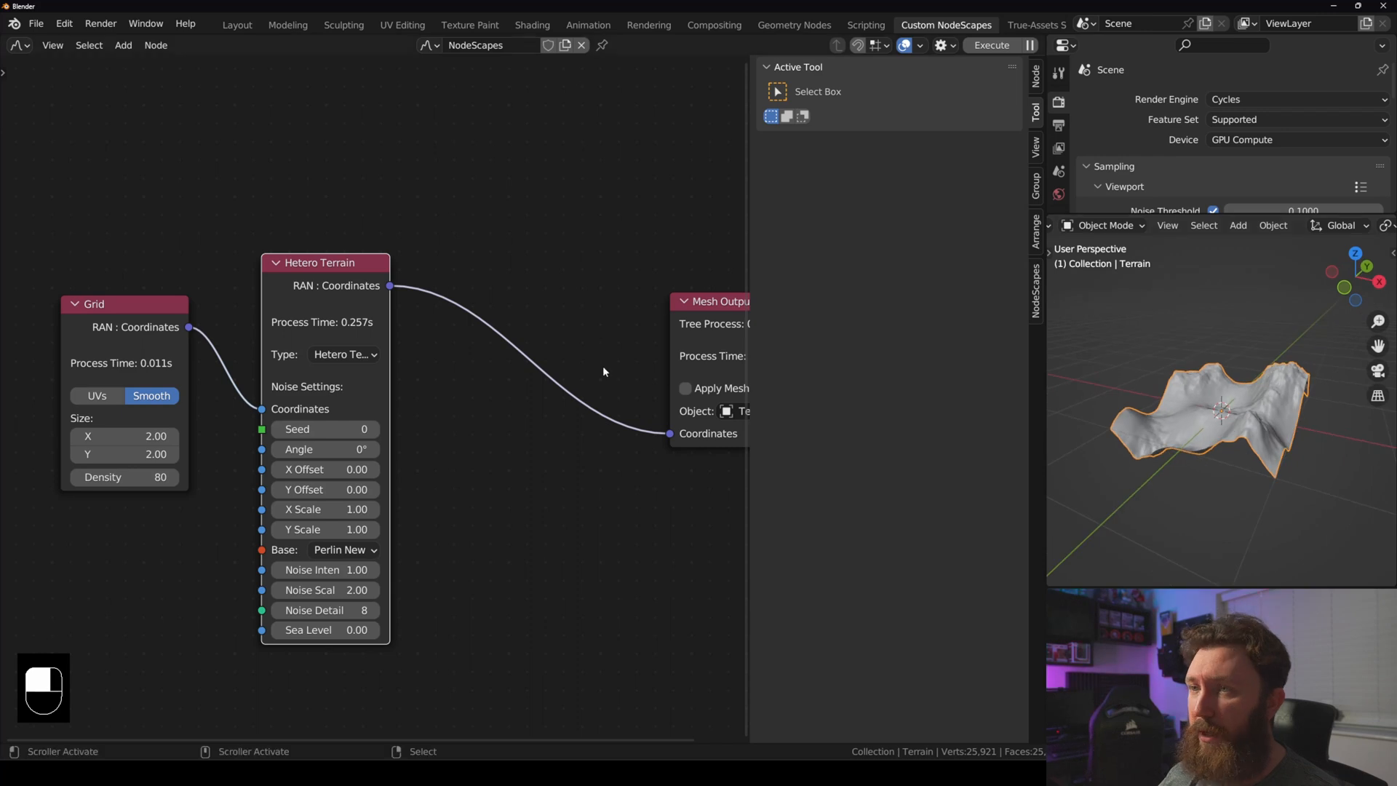
- Add a Hydraulic Erosion simulation node from the Shift+A menu
{"action": "middle_click_drag", "start_coordinate": [603, 365], "coordinate": [578, 371]}
{"action": "key", "text": "shift+a"}
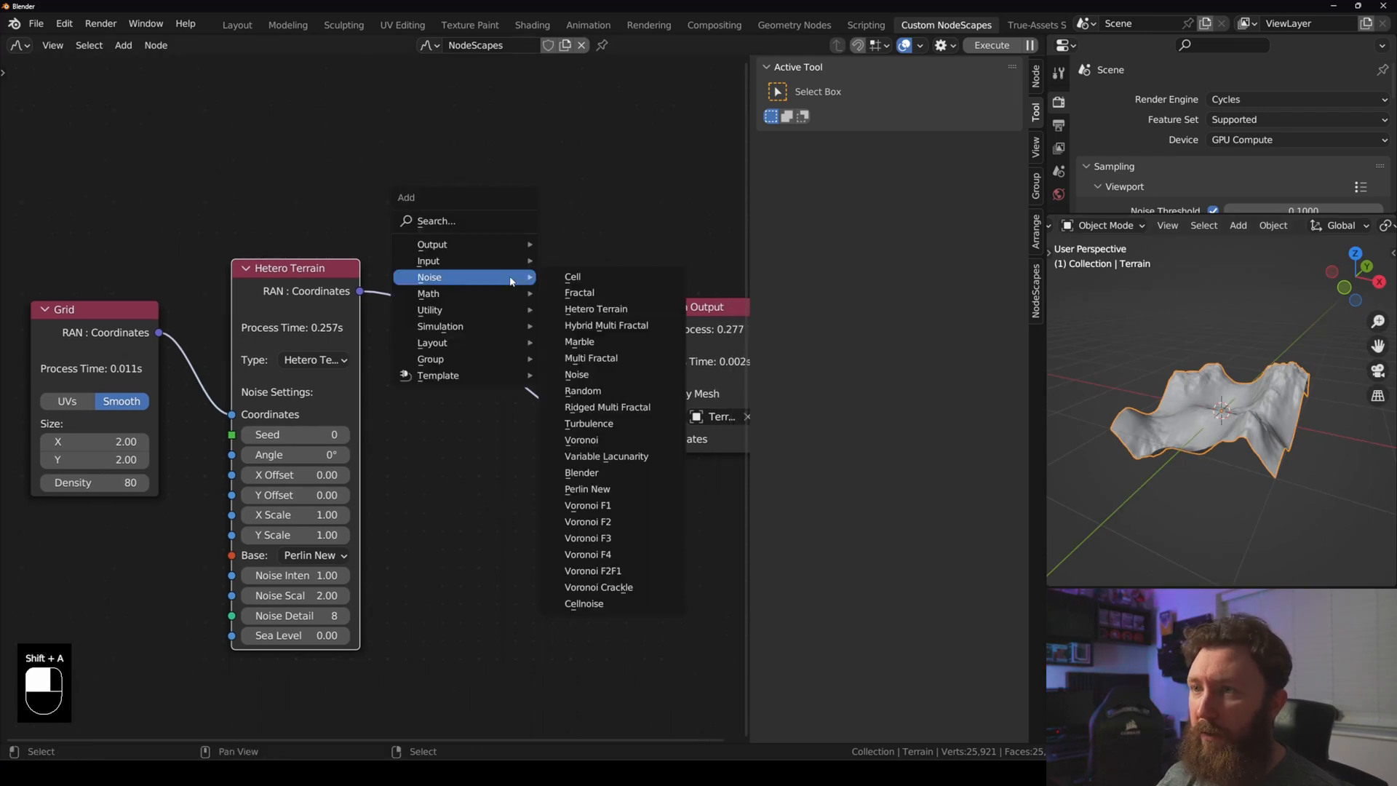
{"action": "mouse_move", "coordinate": [440, 327]}
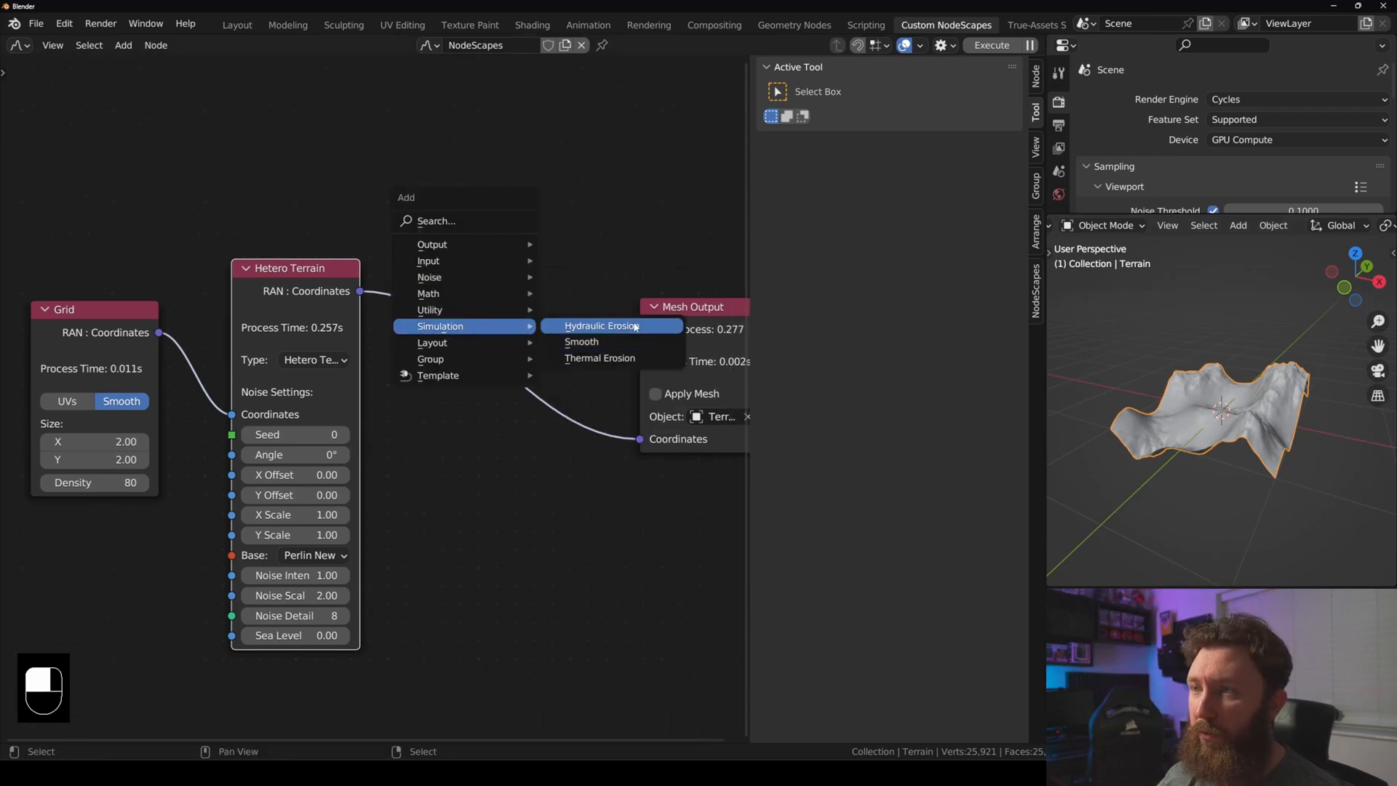
{"action": "left_click", "coordinate": [635, 326]}
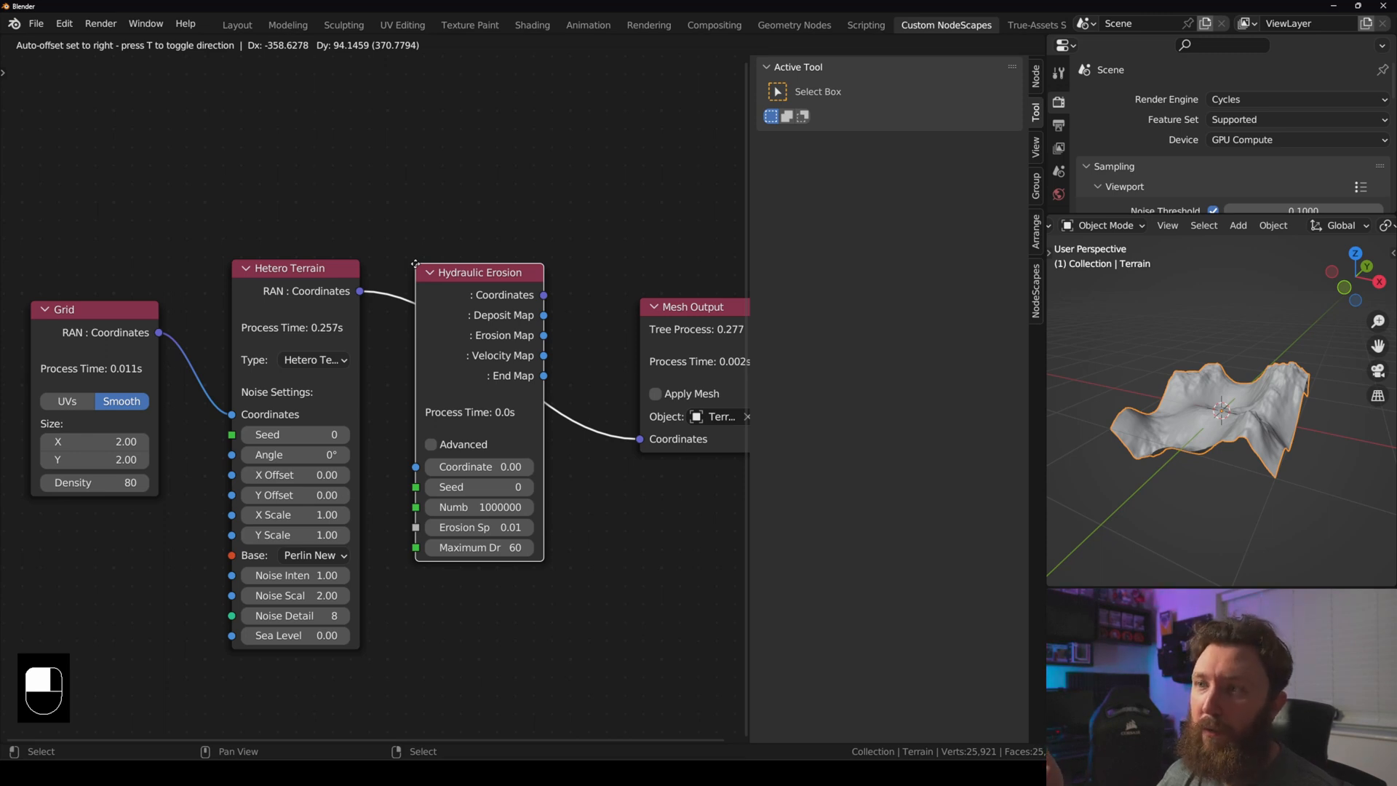
- Place the Hydraulic Erosion node into the chain before Mesh Output and widen it
{"action": "left_click", "coordinate": [415, 266]}
{"action": "scroll", "coordinate": [535, 240], "scroll_direction": "down", "scroll_amount": 1}
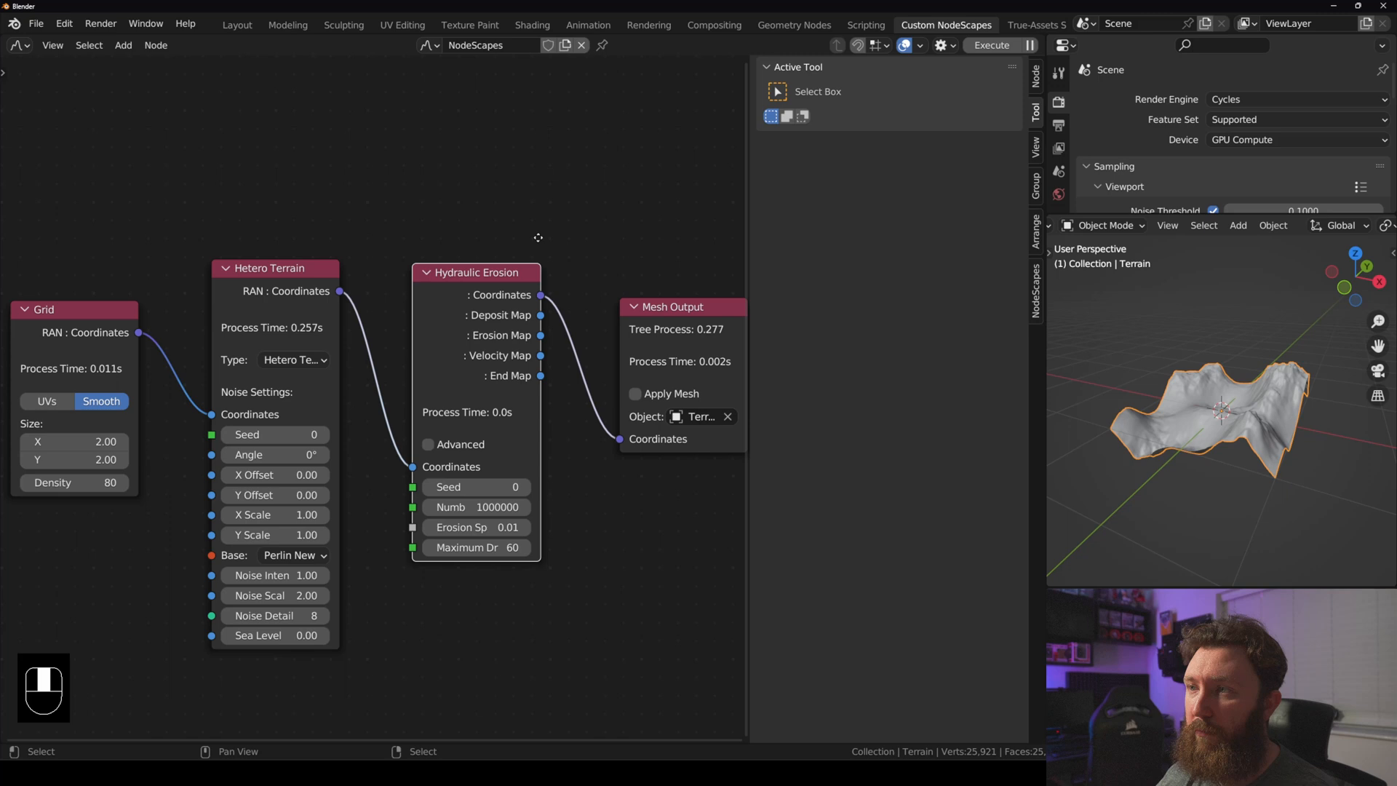
{"action": "scroll", "coordinate": [493, 349], "scroll_direction": "down", "scroll_amount": 2}
{"action": "left_click_drag", "start_coordinate": [494, 350], "coordinate": [612, 340]}
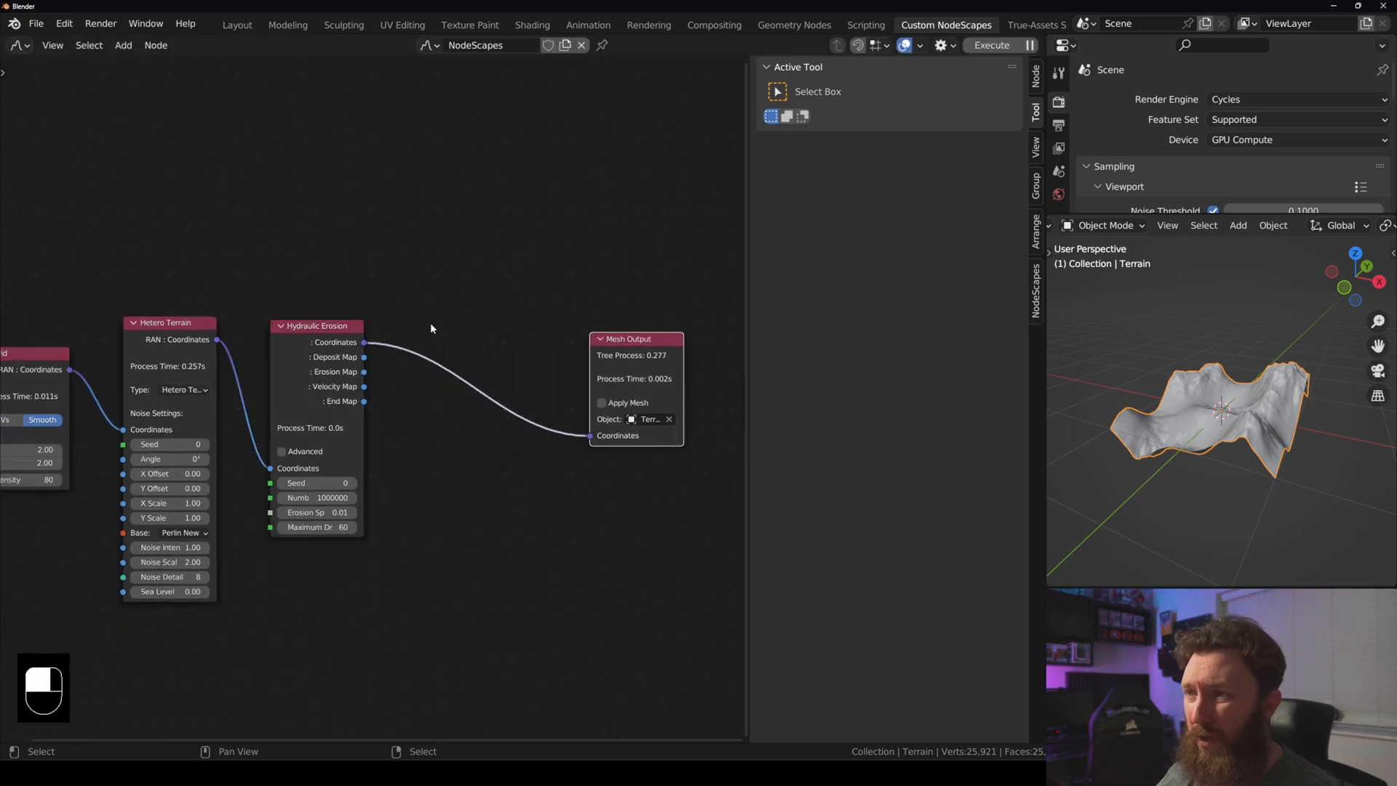
{"action": "middle_click_drag", "start_coordinate": [433, 323], "coordinate": [530, 321]}
{"action": "scroll", "coordinate": [530, 320], "scroll_direction": "up", "scroll_amount": 1}
{"action": "scroll", "coordinate": [530, 313], "scroll_direction": "up", "scroll_amount": 1}
{"action": "scroll", "coordinate": [517, 304], "scroll_direction": "up", "scroll_amount": 1}
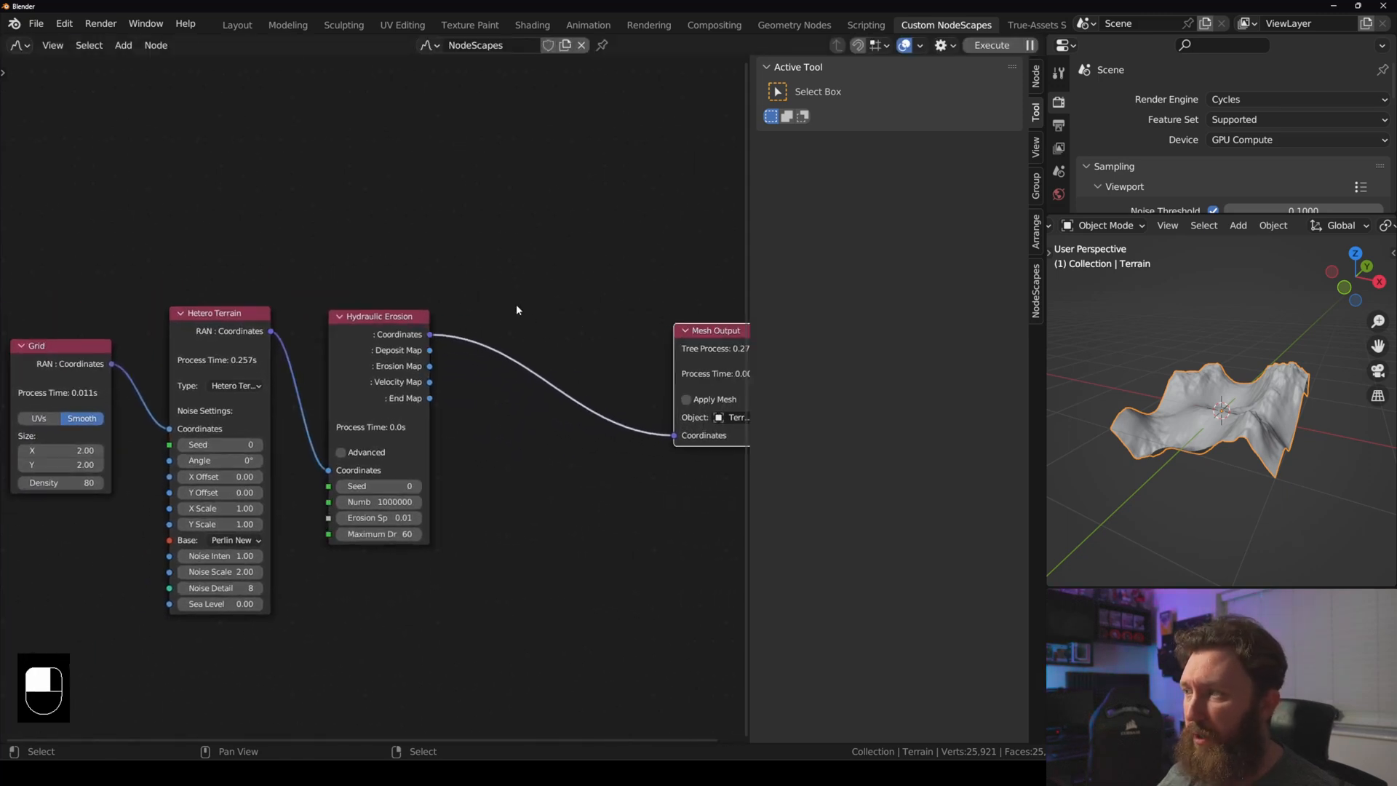
{"action": "scroll", "coordinate": [517, 305], "scroll_direction": "up", "scroll_amount": 1}
{"action": "scroll", "coordinate": [502, 301], "scroll_direction": "up", "scroll_amount": 1}
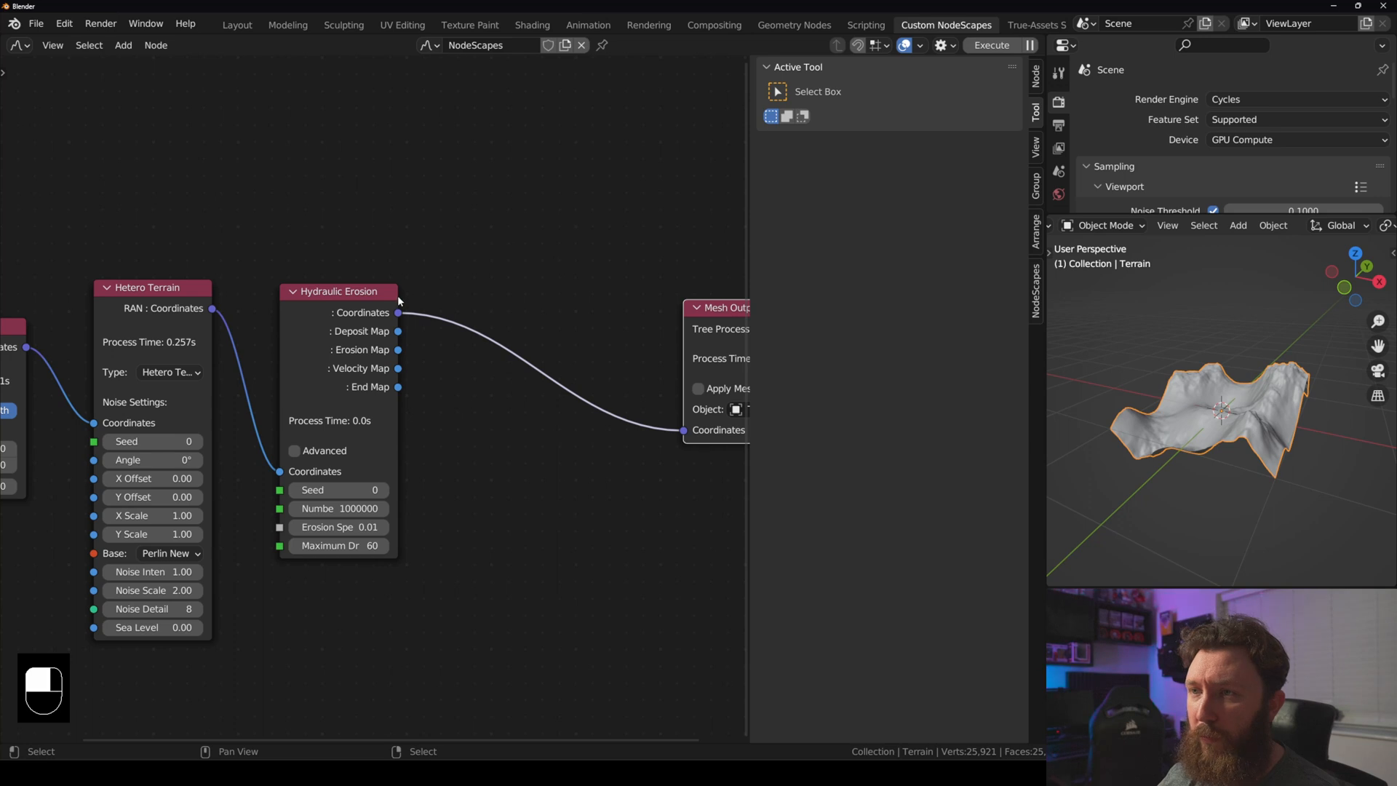
{"action": "left_click_drag", "start_coordinate": [398, 297], "coordinate": [454, 297]}
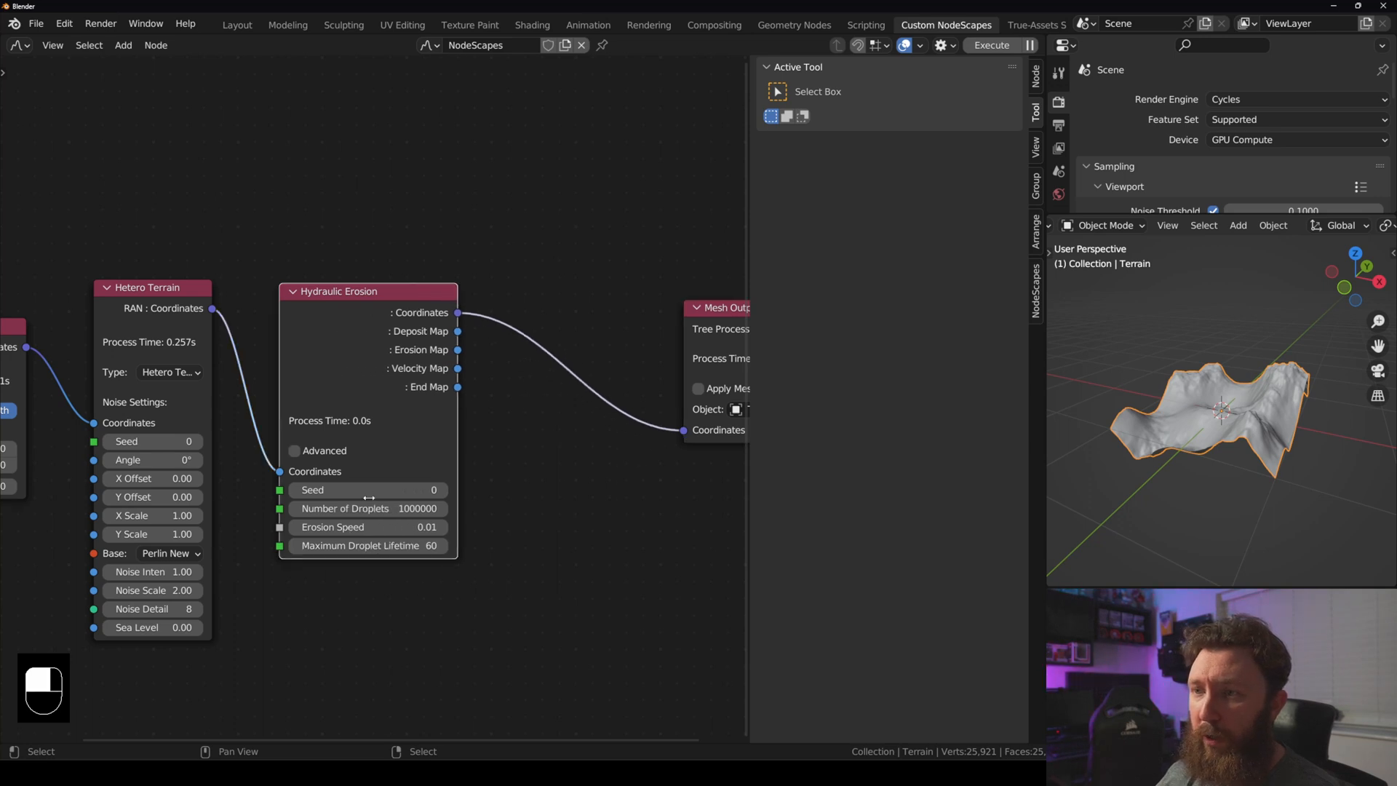
- Set the erosion node's Maximum Droplet Lifetime to 30 and inspect the eroded terrain
{"action": "left_click", "coordinate": [368, 545]}
{"action": "type", "text": "3"}
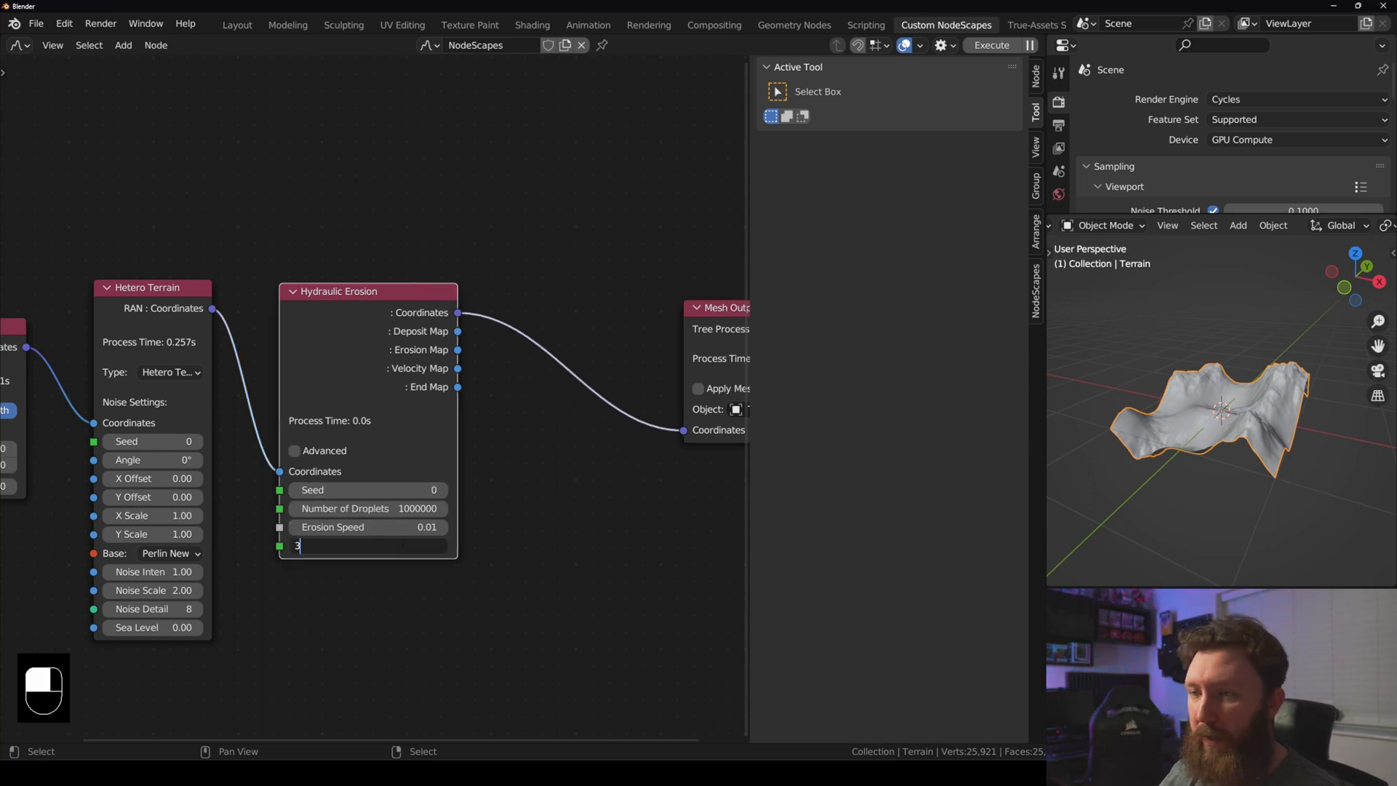
{"action": "type", "text": "0"}
{"action": "key", "text": "Return"}
{"action": "middle_click_drag", "start_coordinate": [1212, 437], "coordinate": [1158, 415]}
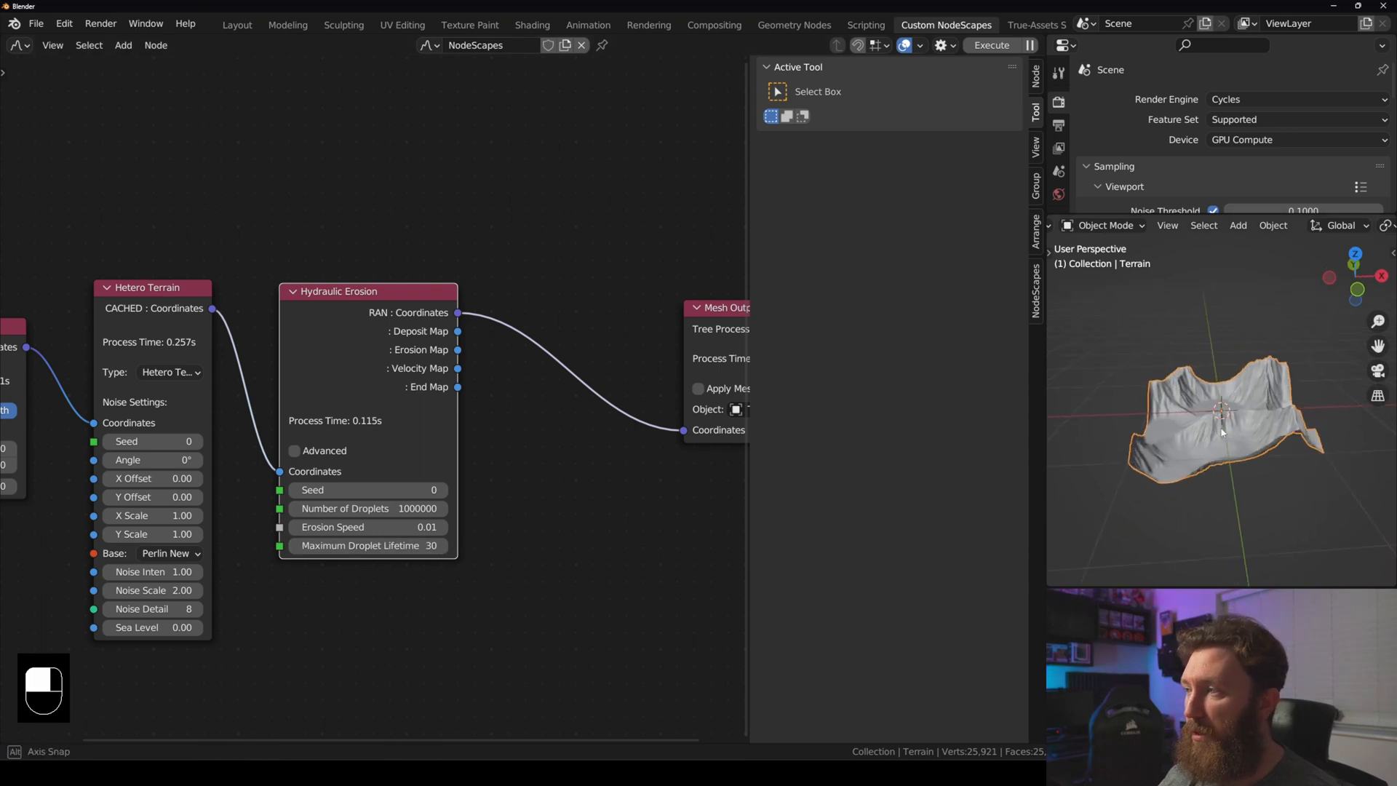
{"action": "scroll", "coordinate": [1202, 426], "scroll_direction": "up", "scroll_amount": 3}
{"action": "scroll", "coordinate": [354, 305], "scroll_direction": "up", "scroll_amount": 2}
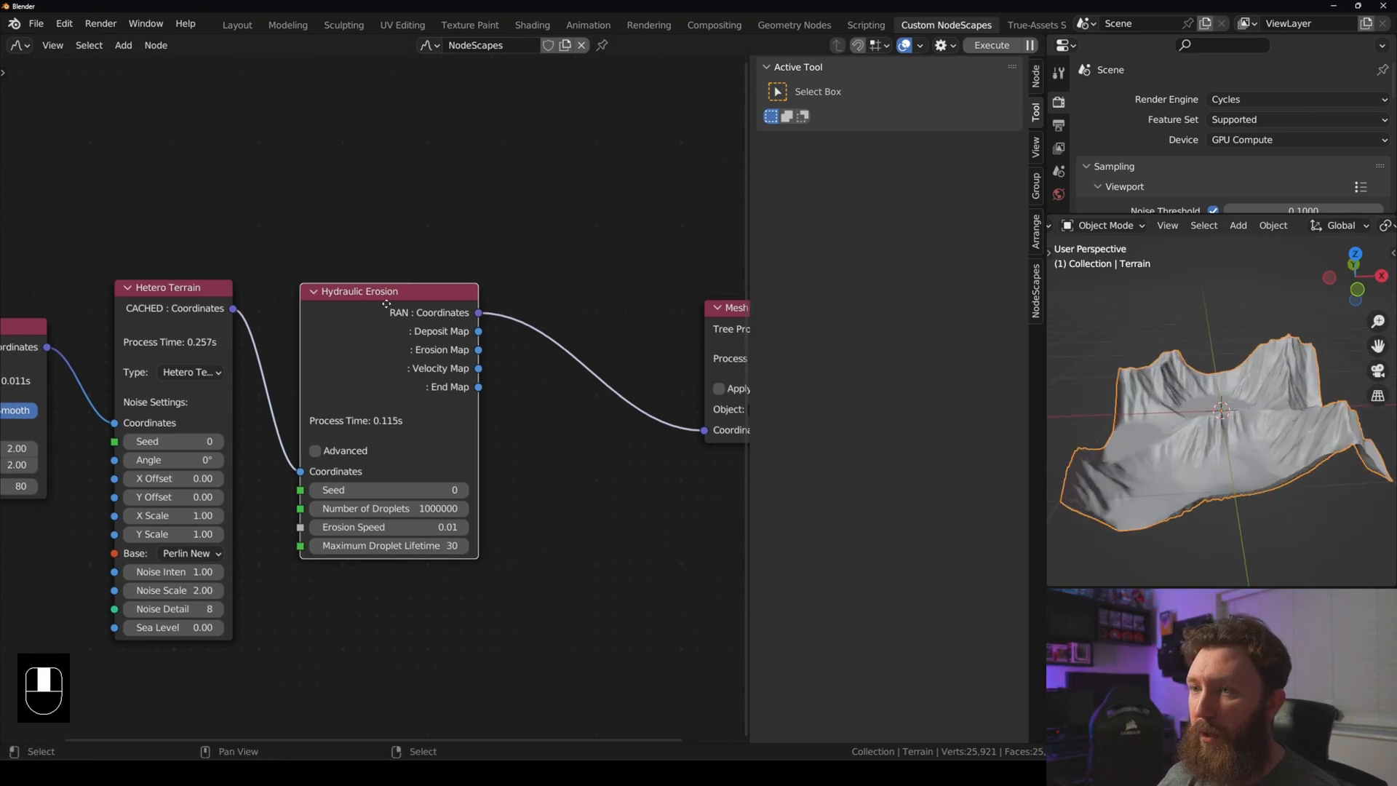
{"action": "scroll", "coordinate": [393, 433], "scroll_direction": "down", "scroll_amount": 2}
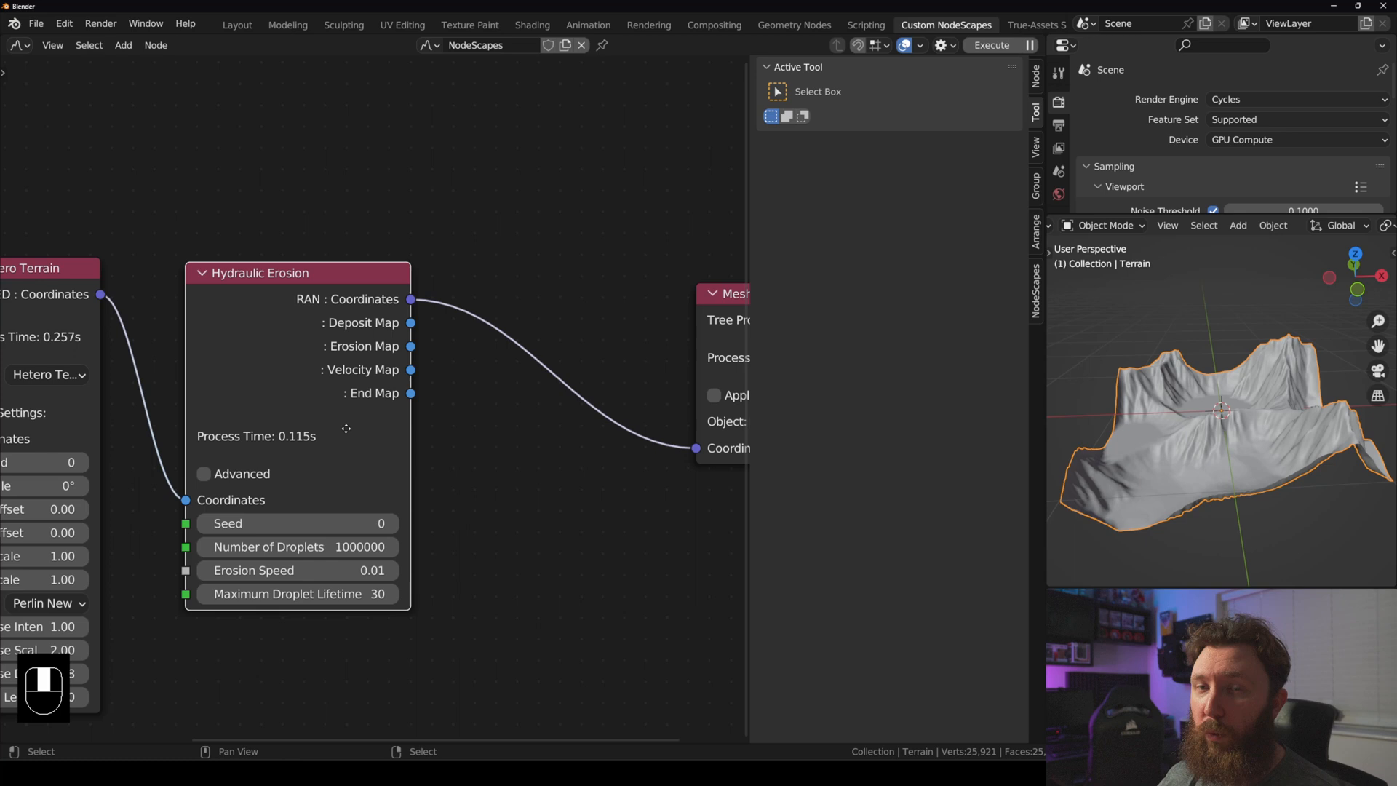
{"action": "scroll", "coordinate": [408, 390], "scroll_direction": "down", "scroll_amount": 1}
{"action": "mouse_move", "coordinate": [469, 393]}
{"action": "middle_mouse_down"}
{"action": "mouse_move", "coordinate": [425, 326]}
{"action": "mouse_move", "coordinate": [454, 323]}
{"action": "middle_mouse_up"}
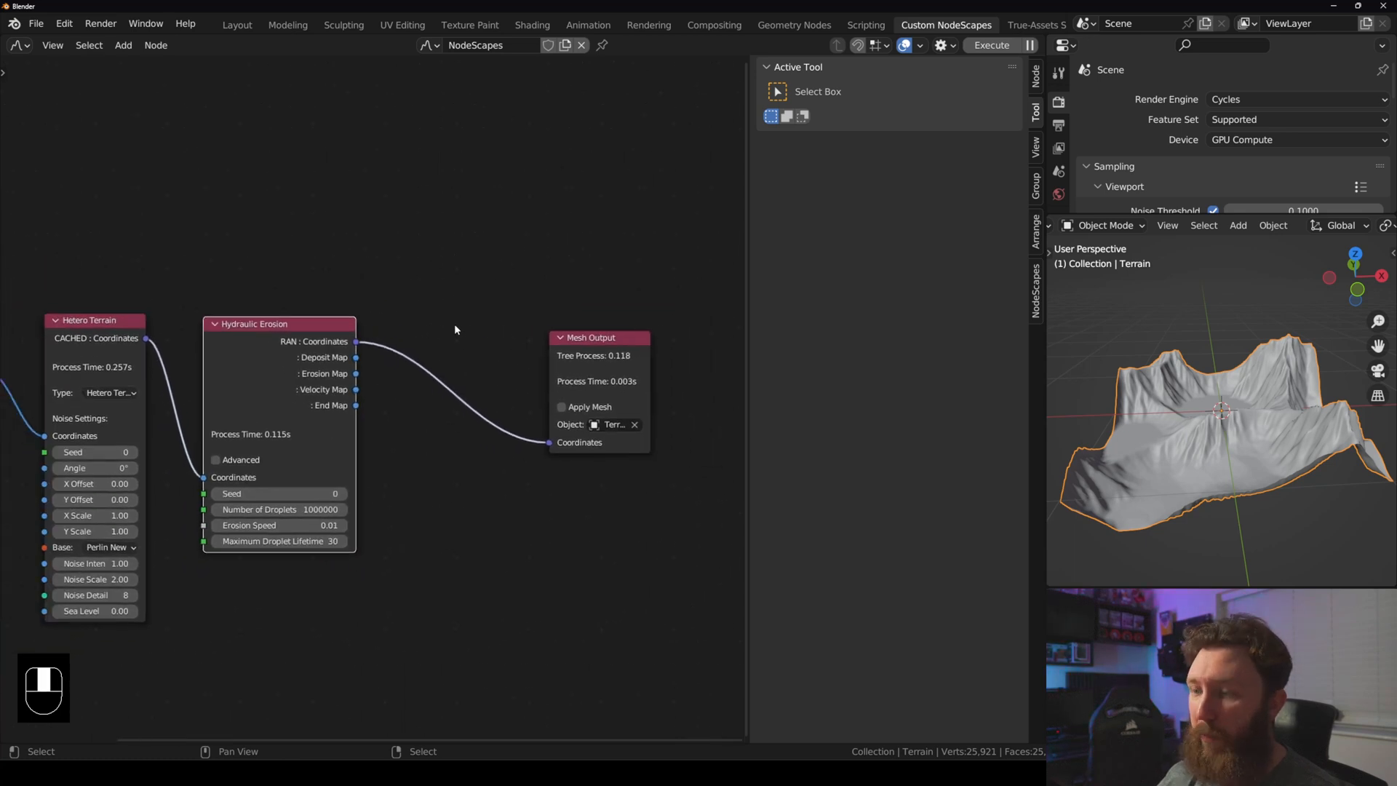
{"action": "key", "text": "shift+a"}
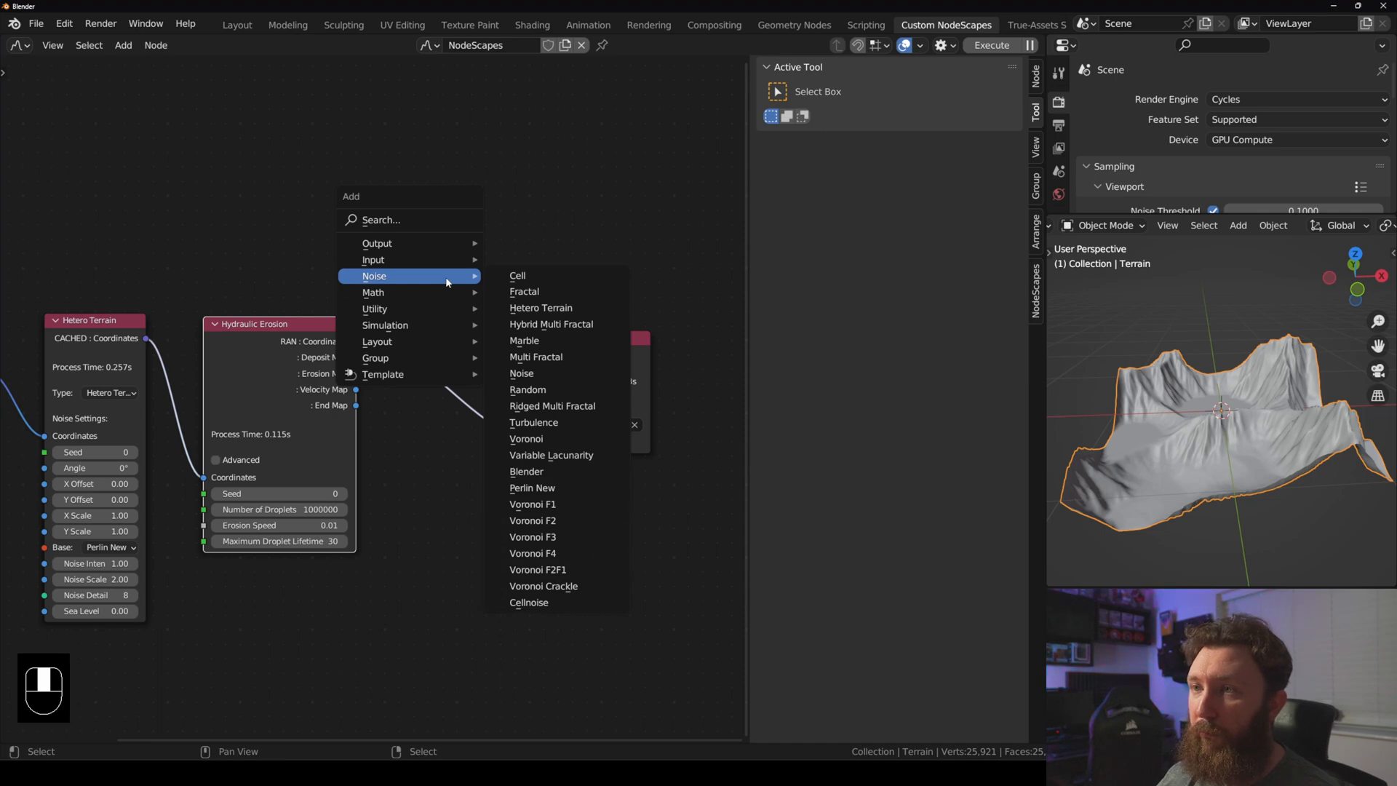
{"action": "mouse_move", "coordinate": [375, 309]}
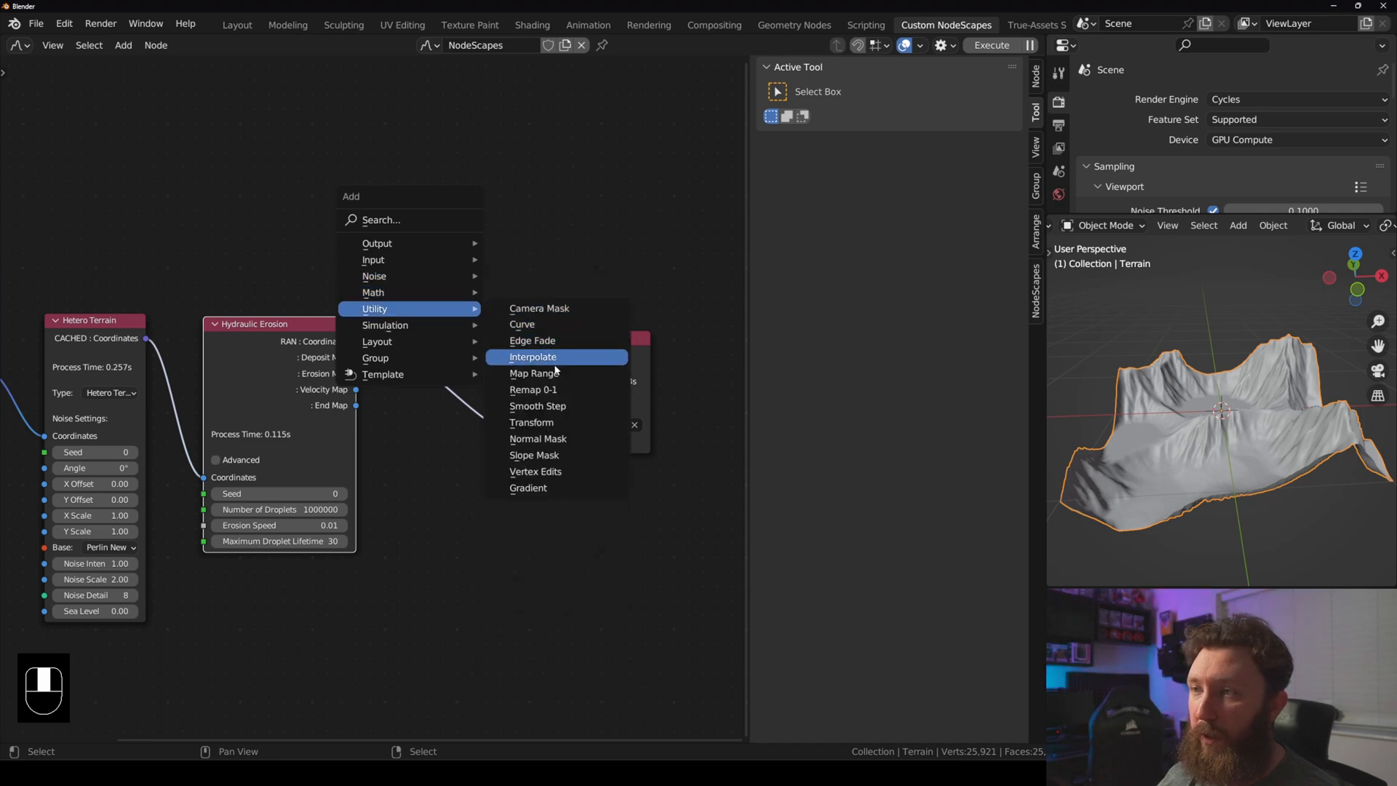
- Insert an Interpolate node before Mesh Output with New Density 160
{"action": "left_click", "coordinate": [554, 361]}
{"action": "left_click", "coordinate": [474, 317]}
{"action": "middle_click_drag", "start_coordinate": [474, 295], "coordinate": [496, 330]}
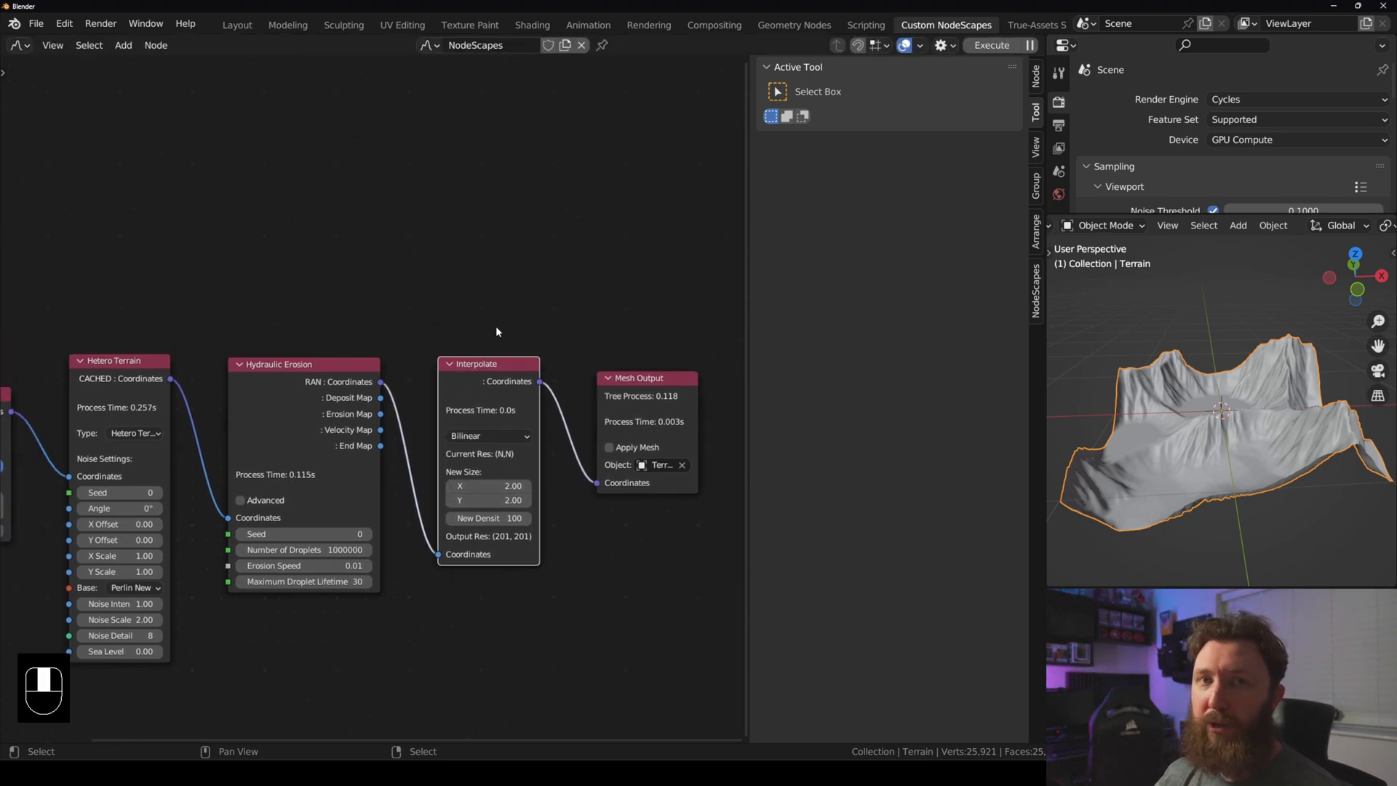
{"action": "middle_click_drag", "start_coordinate": [495, 326], "coordinate": [655, 321]}
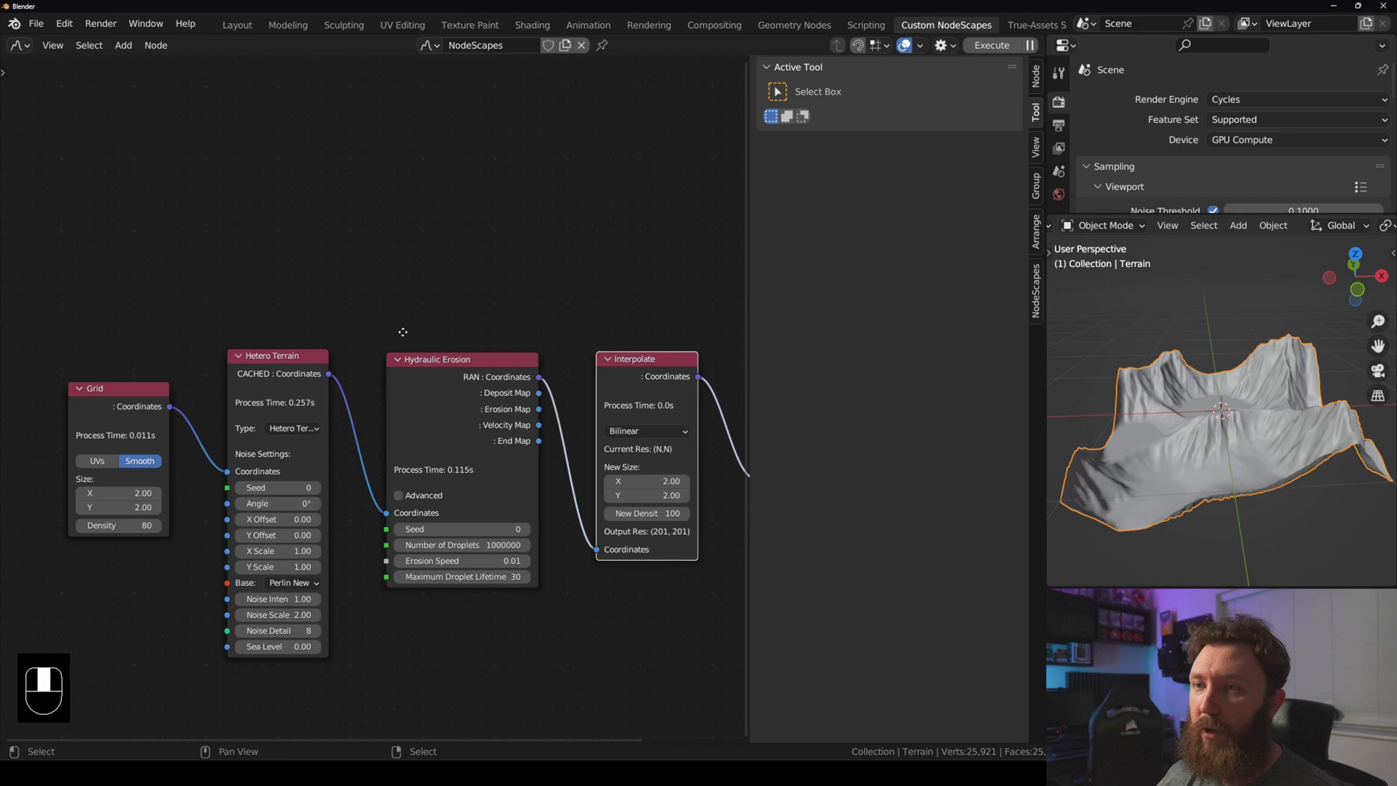
{"action": "middle_click_drag", "start_coordinate": [611, 513], "coordinate": [433, 479]}
{"action": "double_click", "coordinate": [467, 478]}
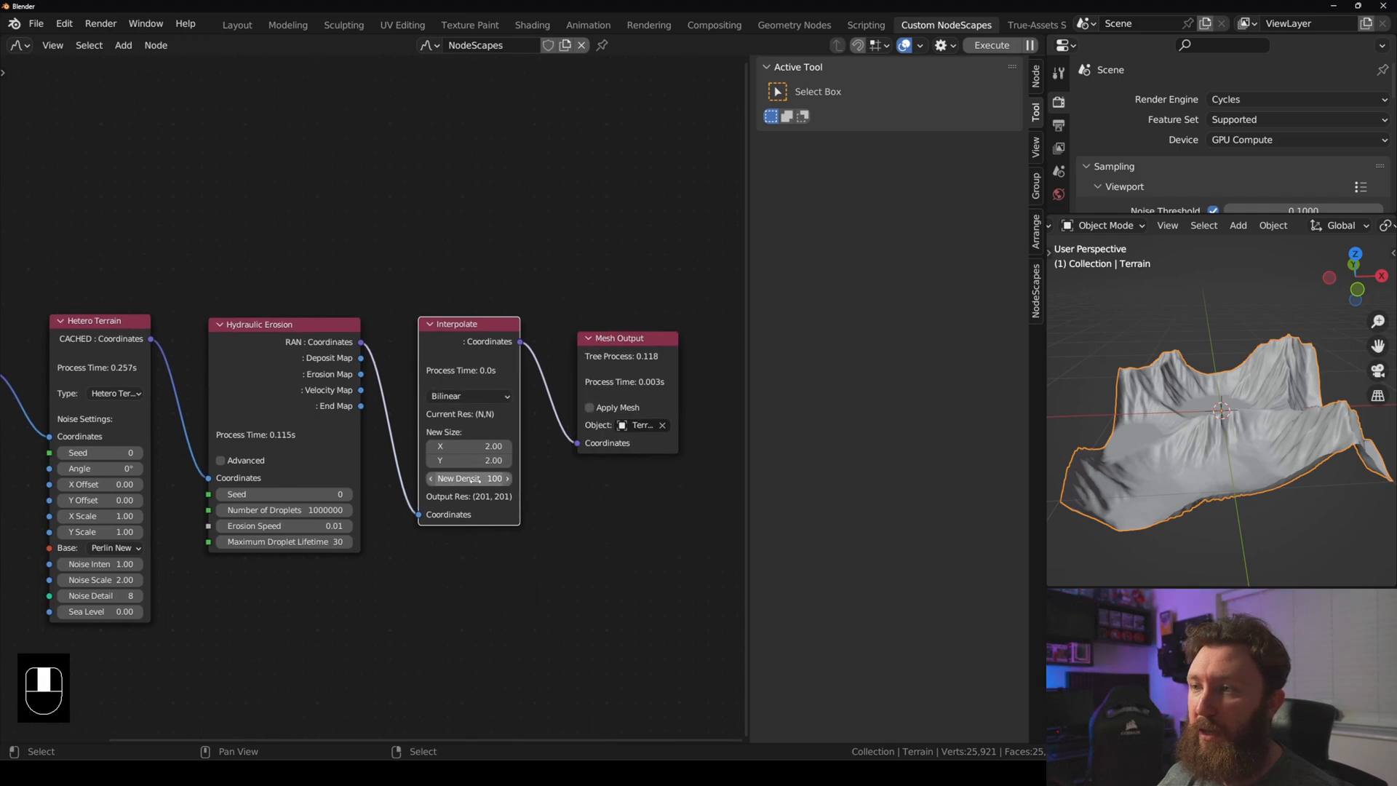
{"action": "type", "text": "0"}
{"action": "key", "text": "Return"}
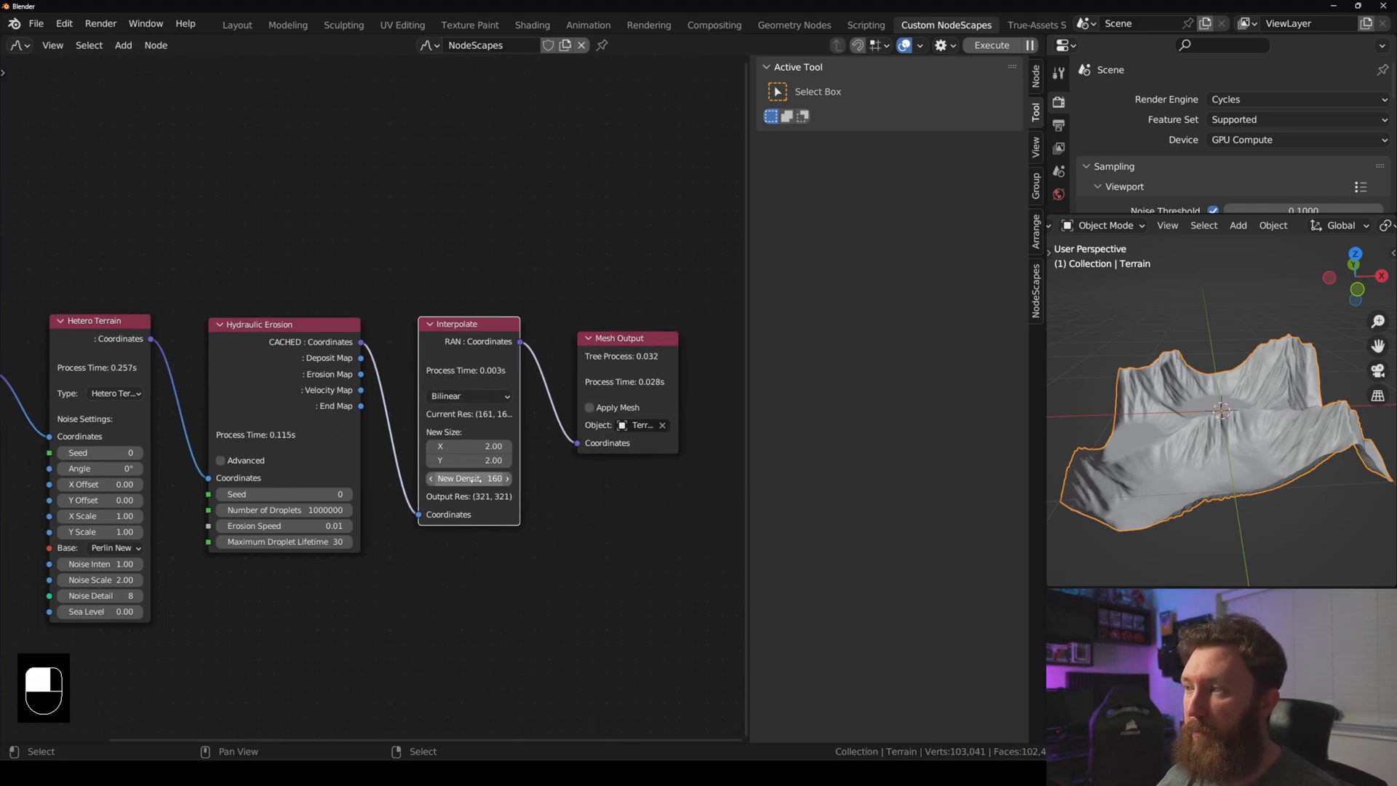
{"action": "scroll", "coordinate": [1189, 451], "scroll_direction": "up", "scroll_amount": 4}
{"action": "scroll", "coordinate": [1189, 451], "scroll_direction": "up", "scroll_amount": 2}
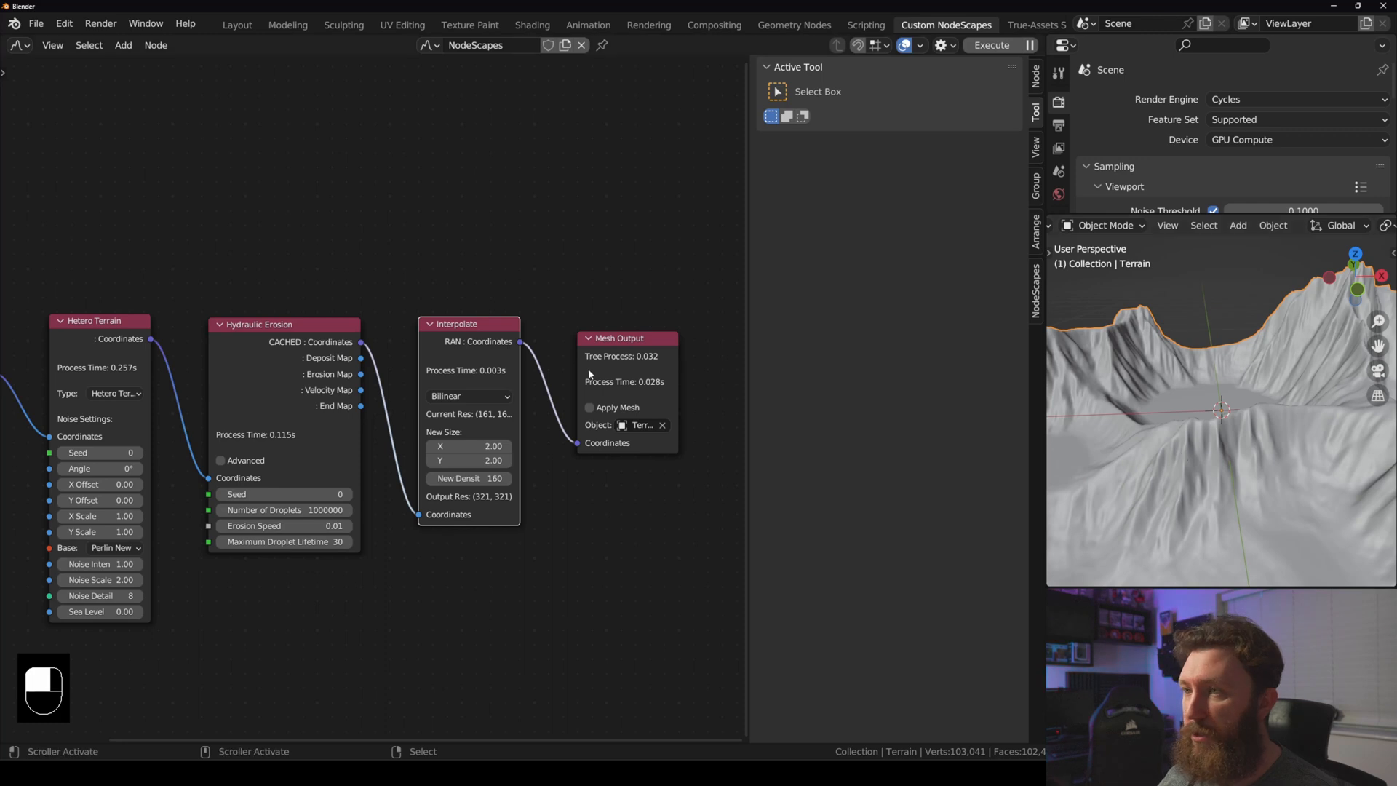
{"action": "scroll", "coordinate": [589, 374], "scroll_direction": "down", "scroll_amount": 2}
- Add a second Hydraulic Erosion before Mesh Output with lifetime 30 and 2000000 droplets
{"action": "key", "text": "shift+a"}
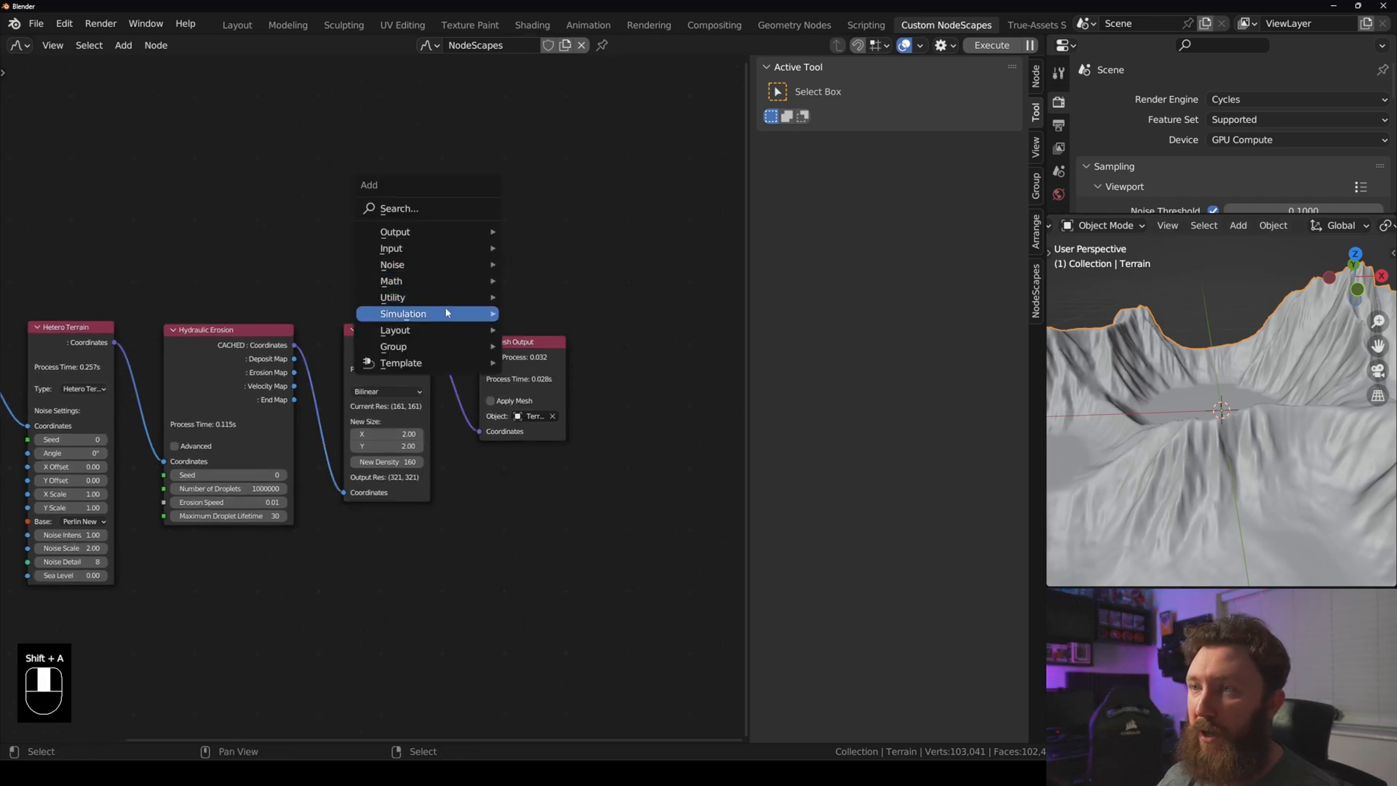
{"action": "left_click", "coordinate": [567, 313]}
{"action": "left_click", "coordinate": [480, 325]}
{"action": "middle_click_drag", "start_coordinate": [513, 361], "coordinate": [459, 338]}
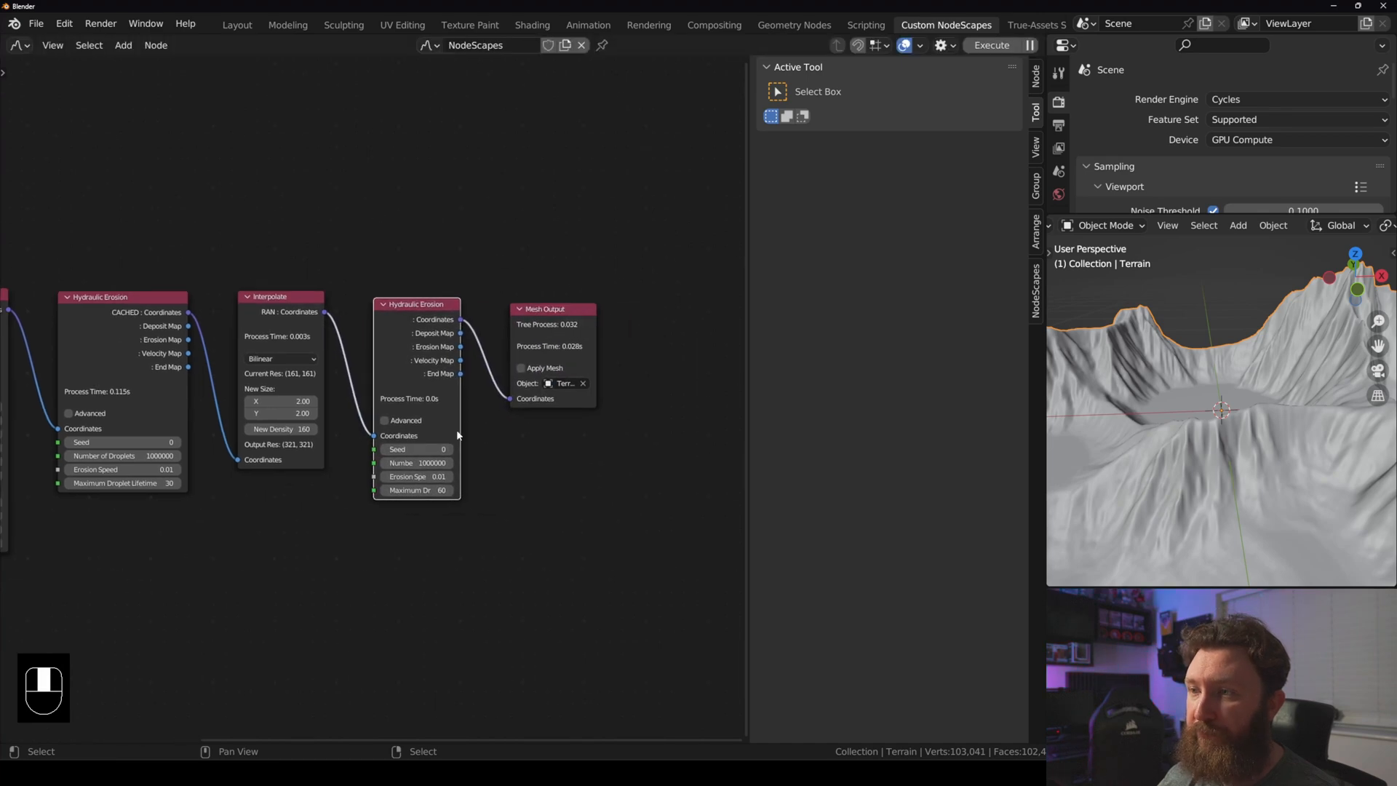
{"action": "type", "text": "3"}
{"action": "key", "text": "Return"}
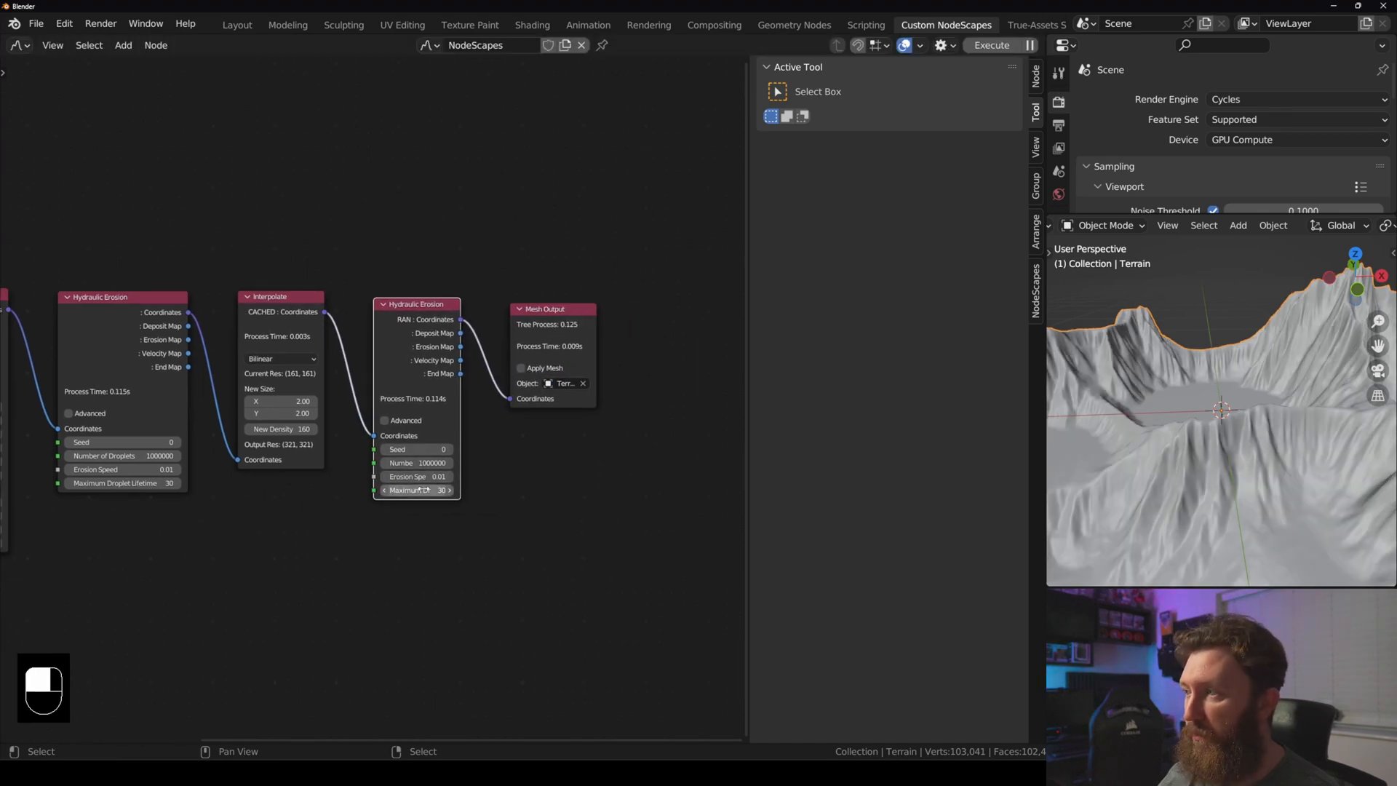
{"action": "middle_click_drag", "start_coordinate": [1201, 437], "coordinate": [1245, 416]}
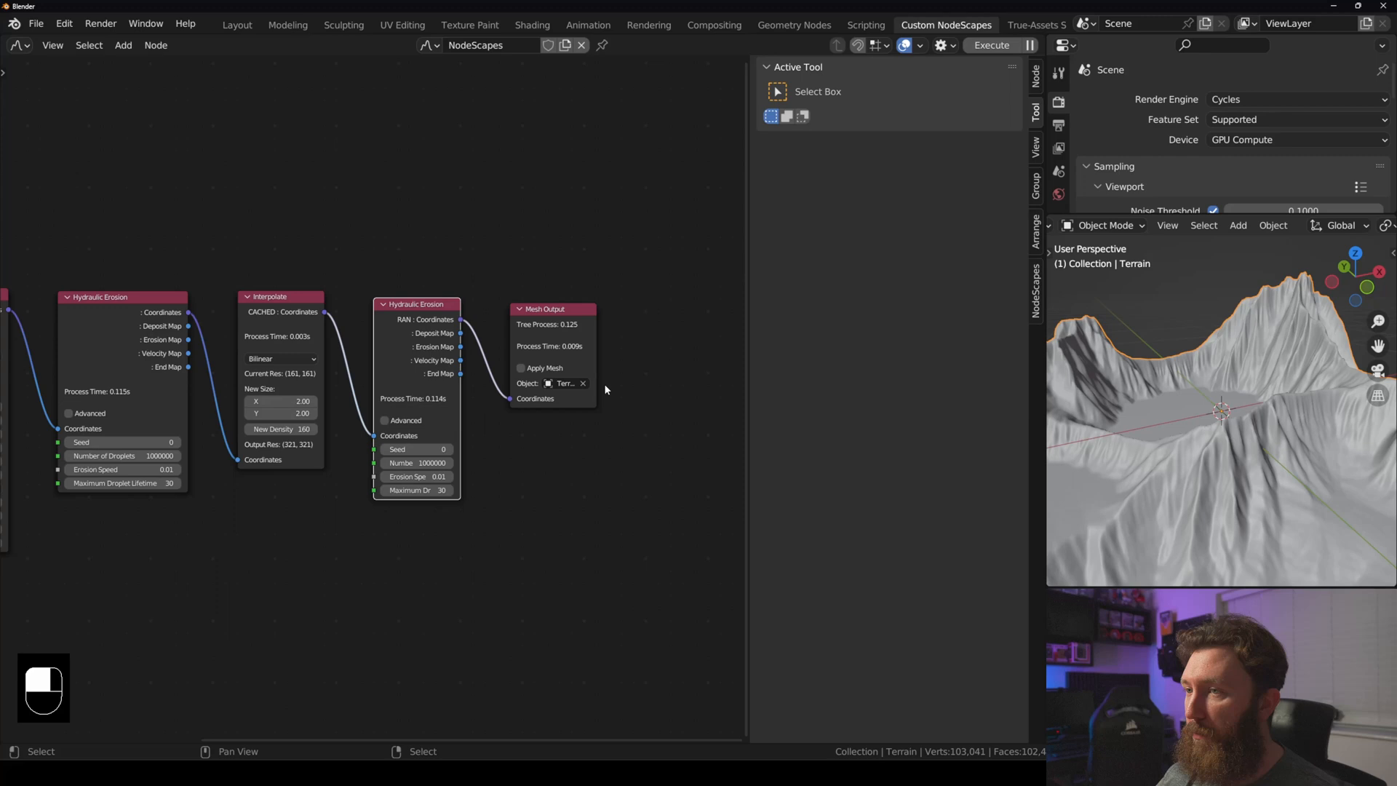
{"action": "scroll", "coordinate": [568, 437], "scroll_direction": "up", "scroll_amount": 1}
{"action": "scroll", "coordinate": [459, 462], "scroll_direction": "up", "scroll_amount": 1}
{"action": "double_click", "coordinate": [420, 479]}
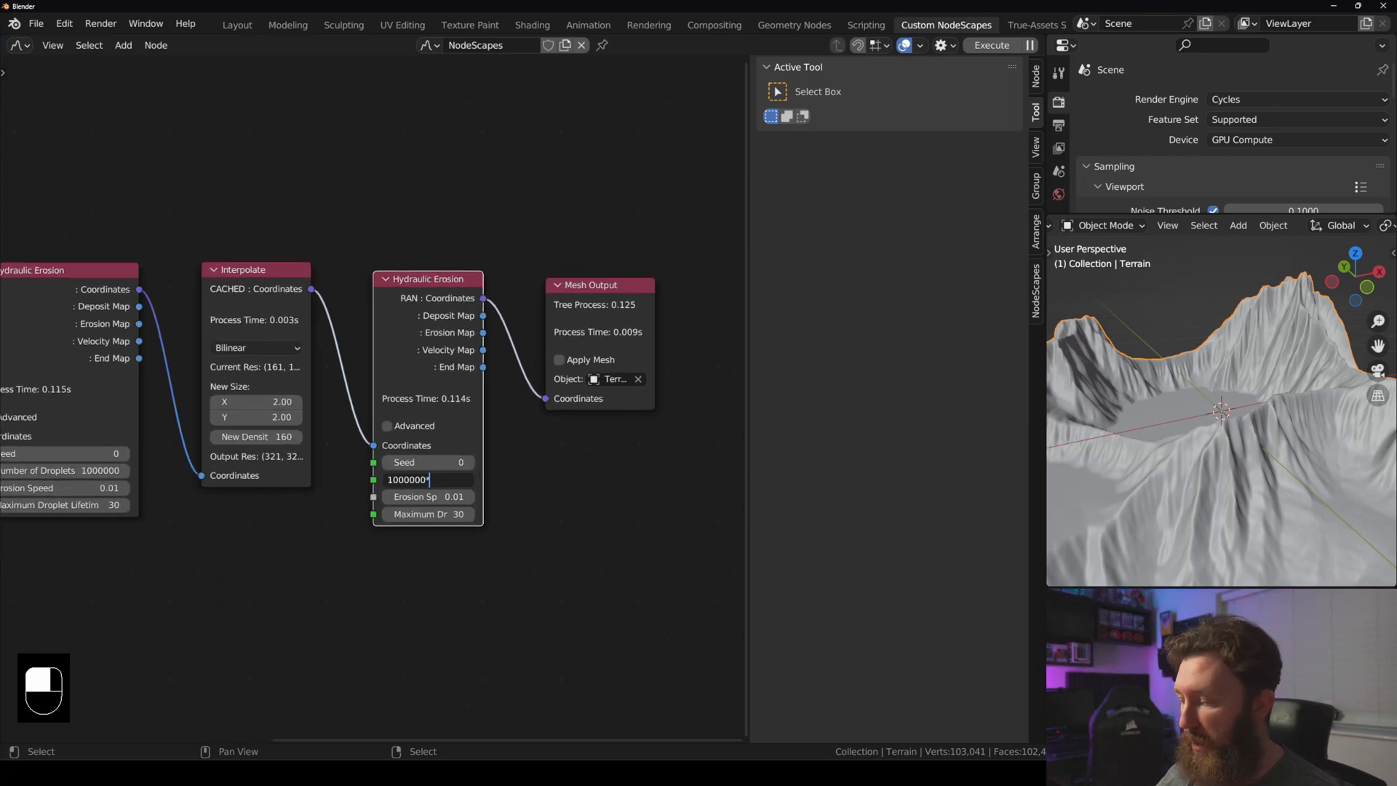
{"action": "type", "text": "*2"}
{"action": "key", "text": "Return"}
{"action": "middle_click_drag", "start_coordinate": [1181, 416], "coordinate": [1234, 437]}
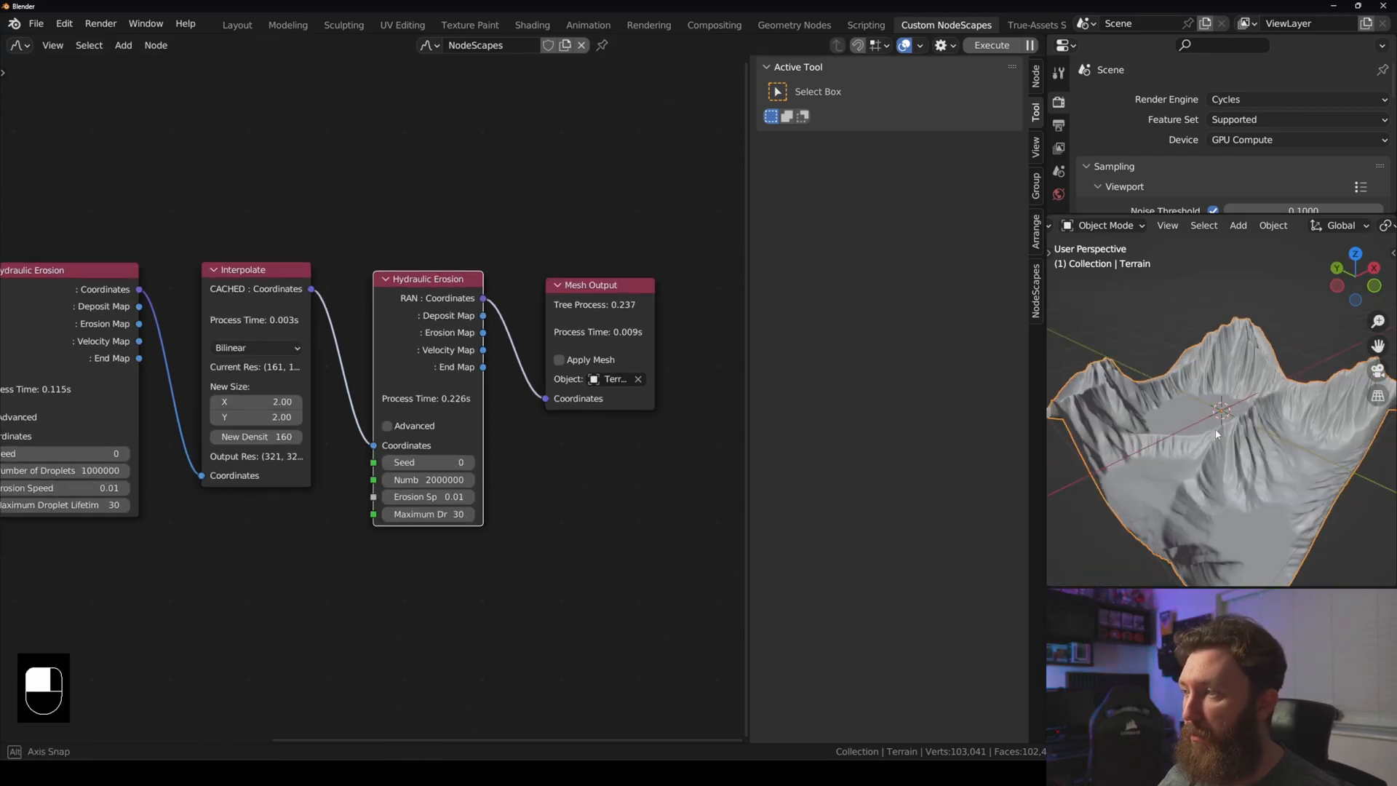
{"action": "scroll", "coordinate": [377, 369], "scroll_direction": "down", "scroll_amount": 1}
{"action": "key", "text": "shift+a"}
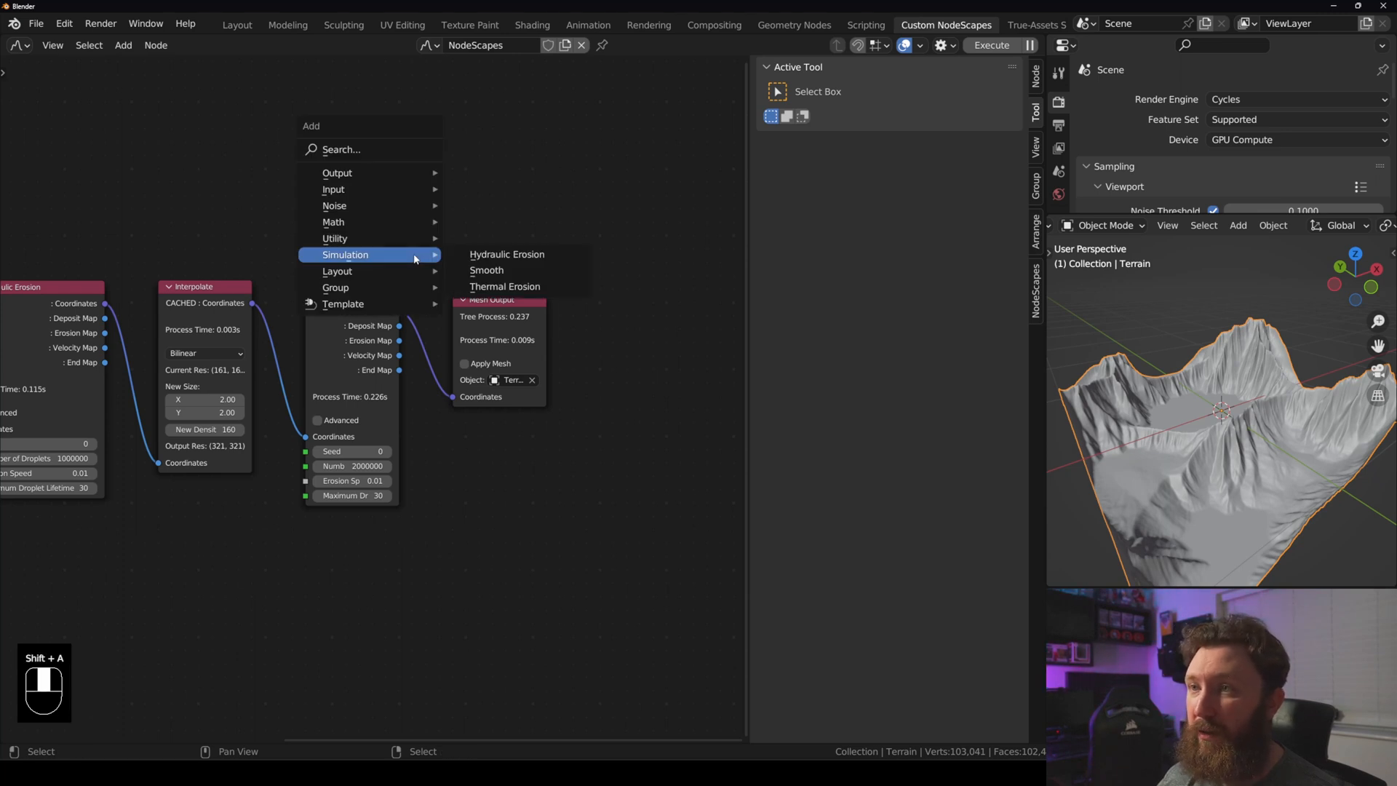
- Insert another Interpolate node before Mesh Output with New Density 320
{"action": "mouse_move", "coordinate": [335, 238]}
{"action": "left_click", "coordinate": [504, 284]}
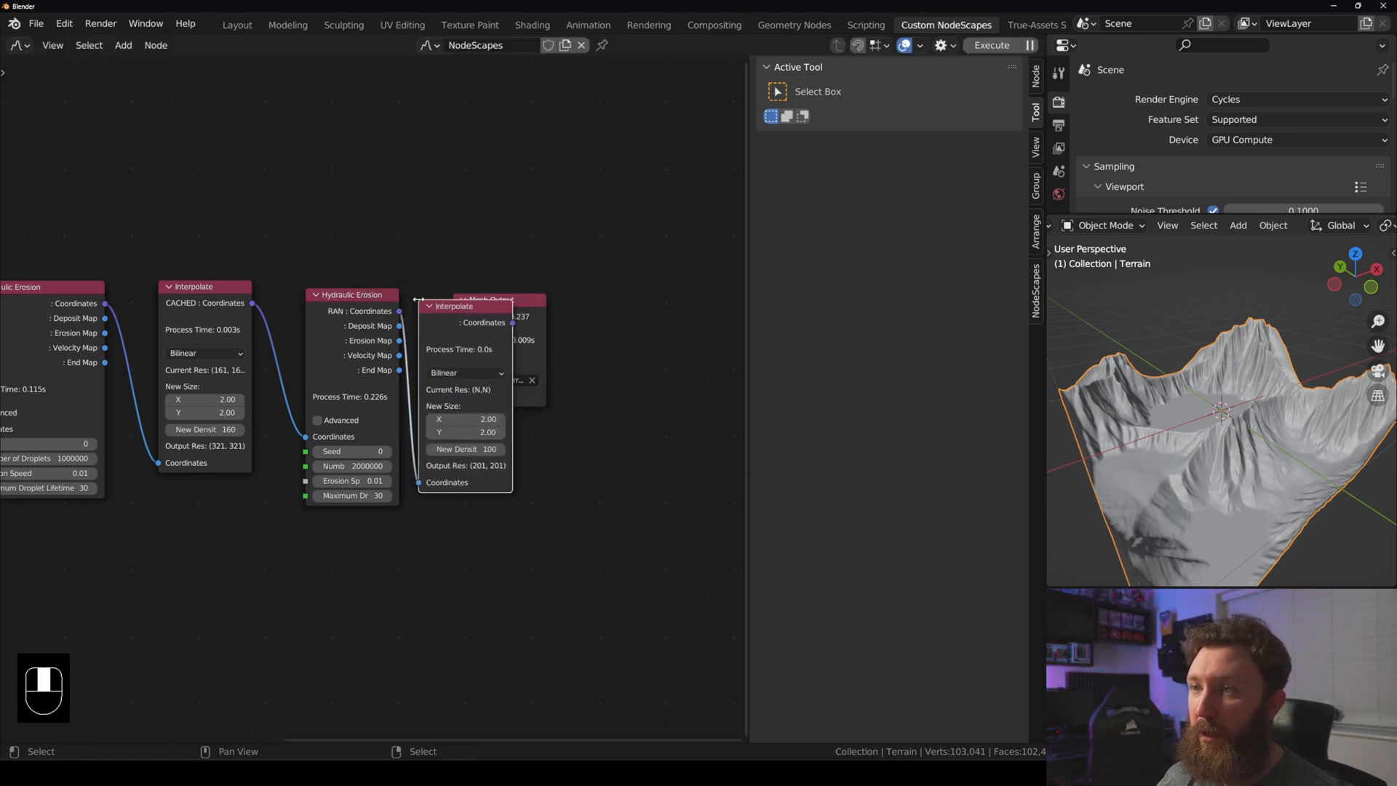
{"action": "left_click", "coordinate": [469, 303]}
{"action": "double_click", "coordinate": [499, 449]}
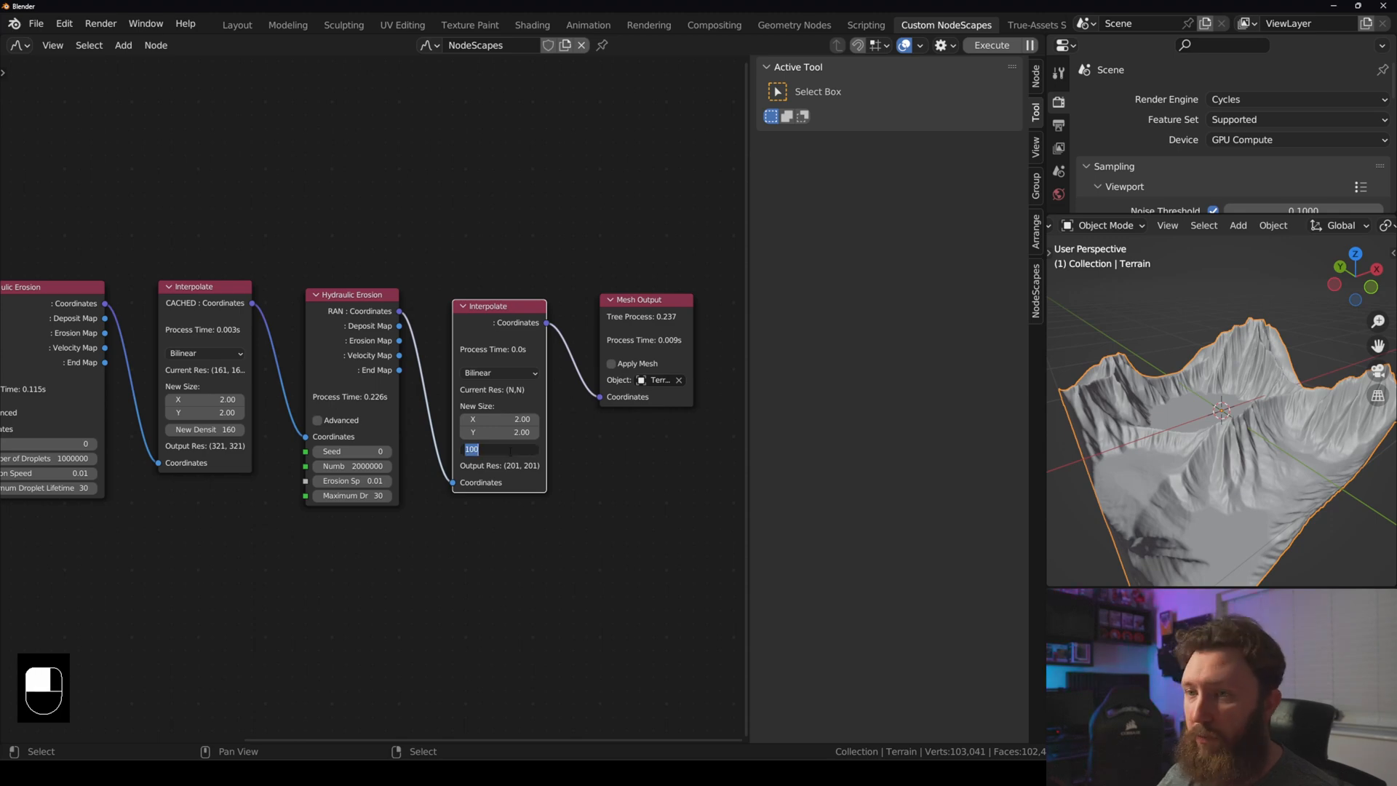
{"action": "type", "text": "320"}
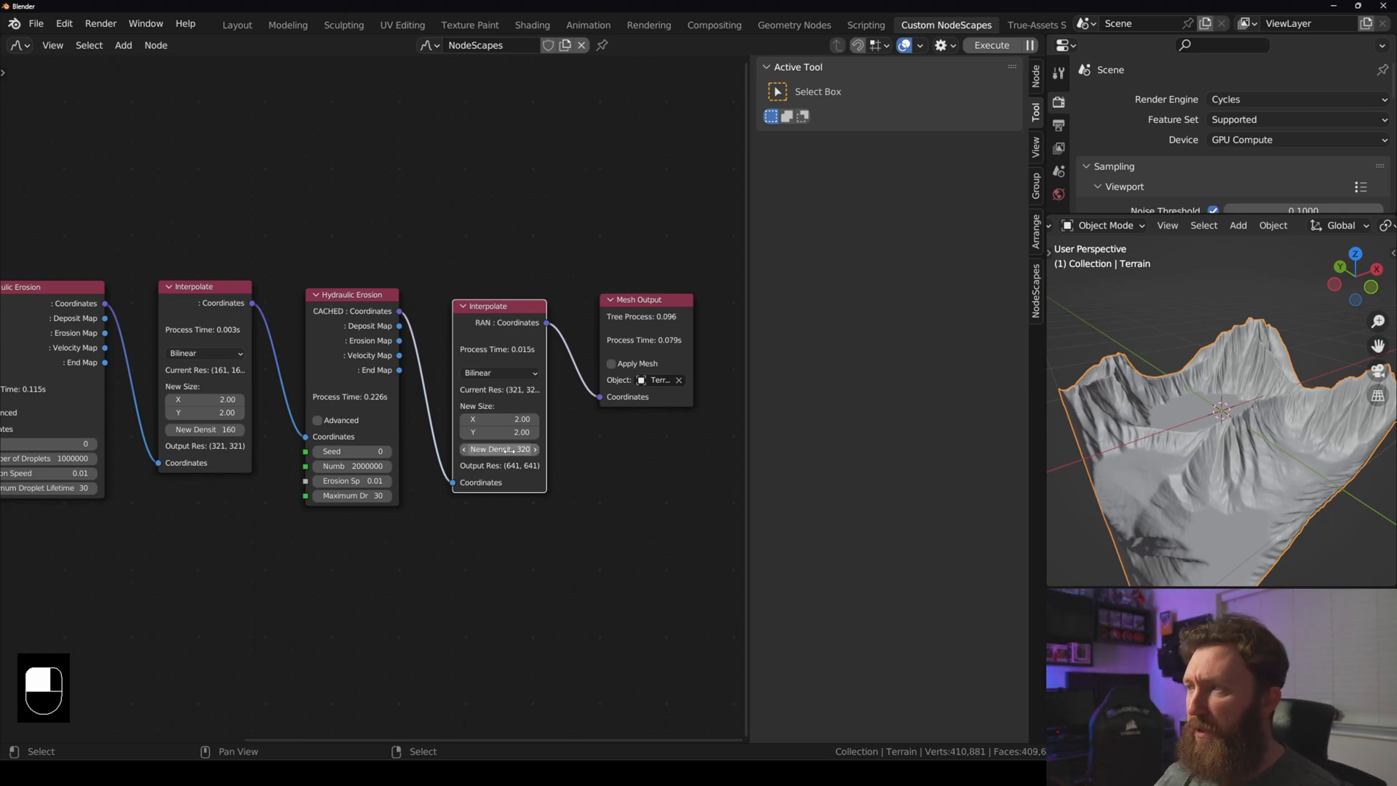
{"action": "key", "text": "Return"}
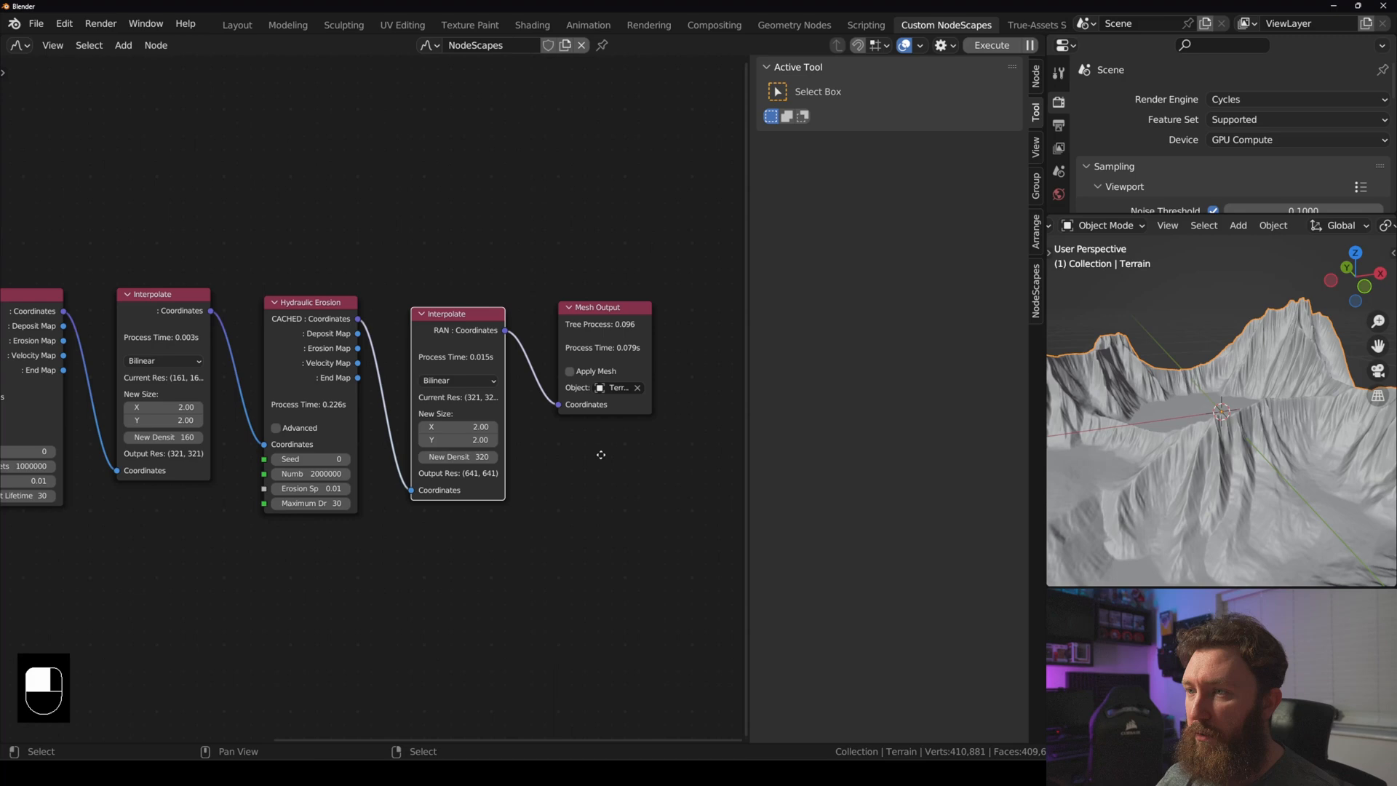
{"action": "middle_click_drag", "start_coordinate": [765, 437], "coordinate": [612, 448]}
- Add a third Hydraulic Erosion before Mesh Output with 5000000 droplets and lifetime 30
{"action": "key", "text": "shift+a"}
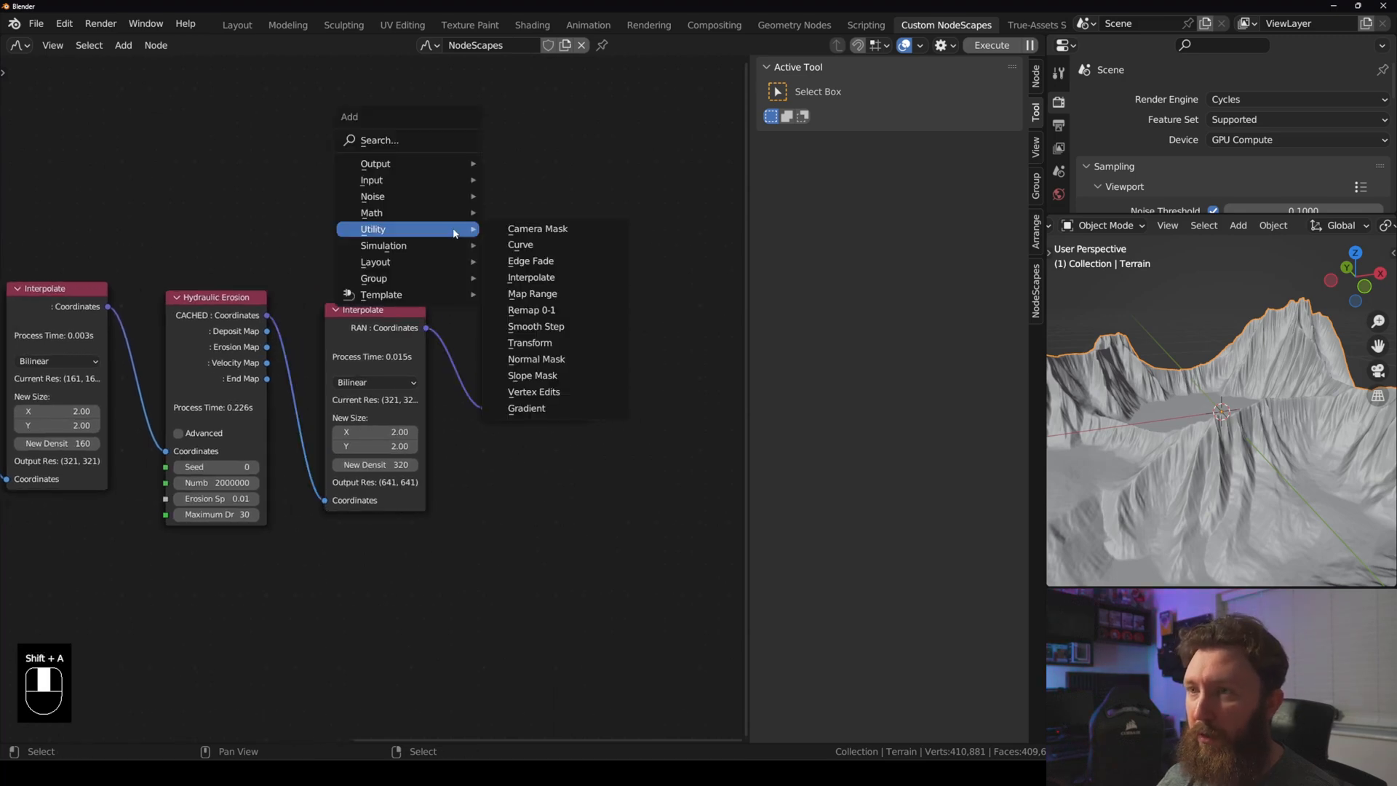
{"action": "left_click", "coordinate": [525, 243]}
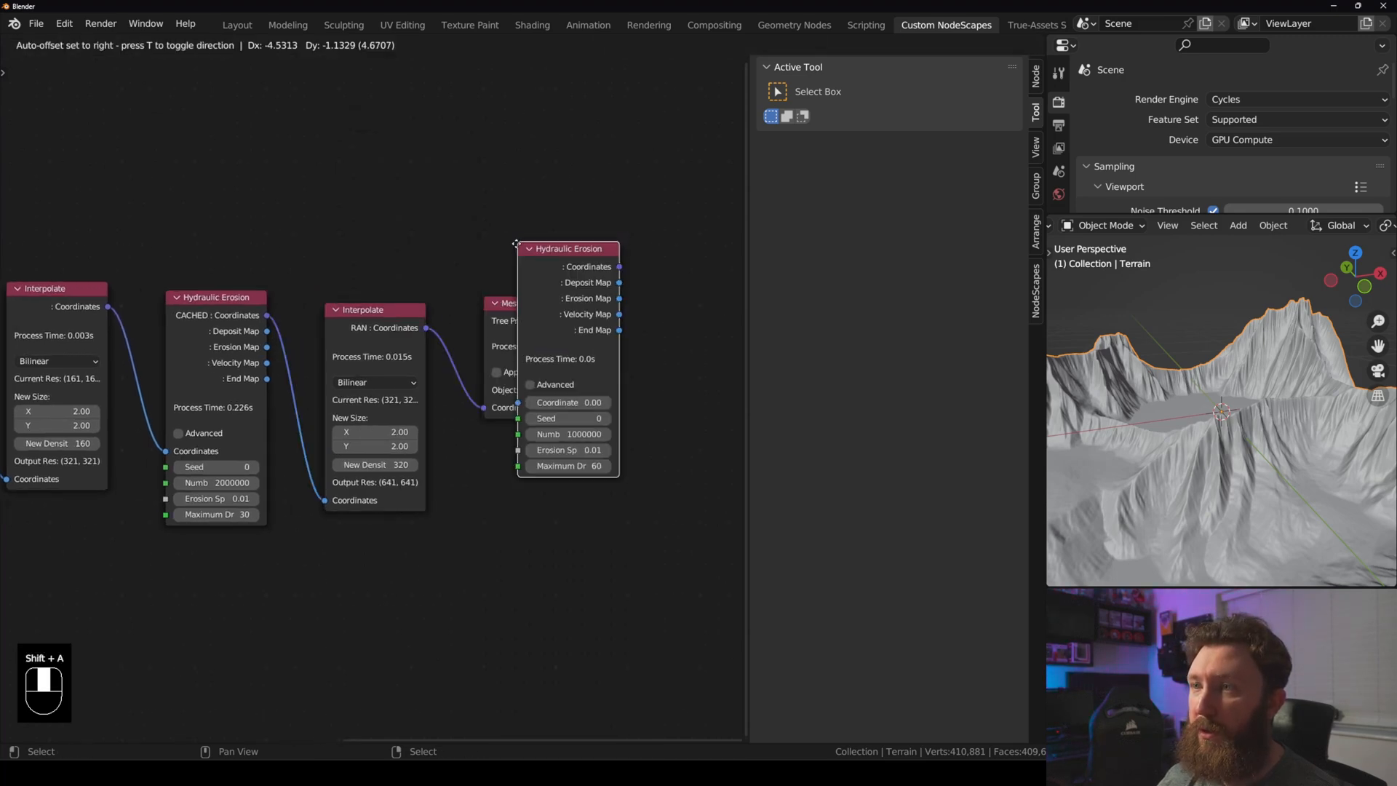
{"action": "left_click", "coordinate": [451, 316]}
{"action": "double_click", "coordinate": [453, 436]}
{"action": "type", "text": "*5"}
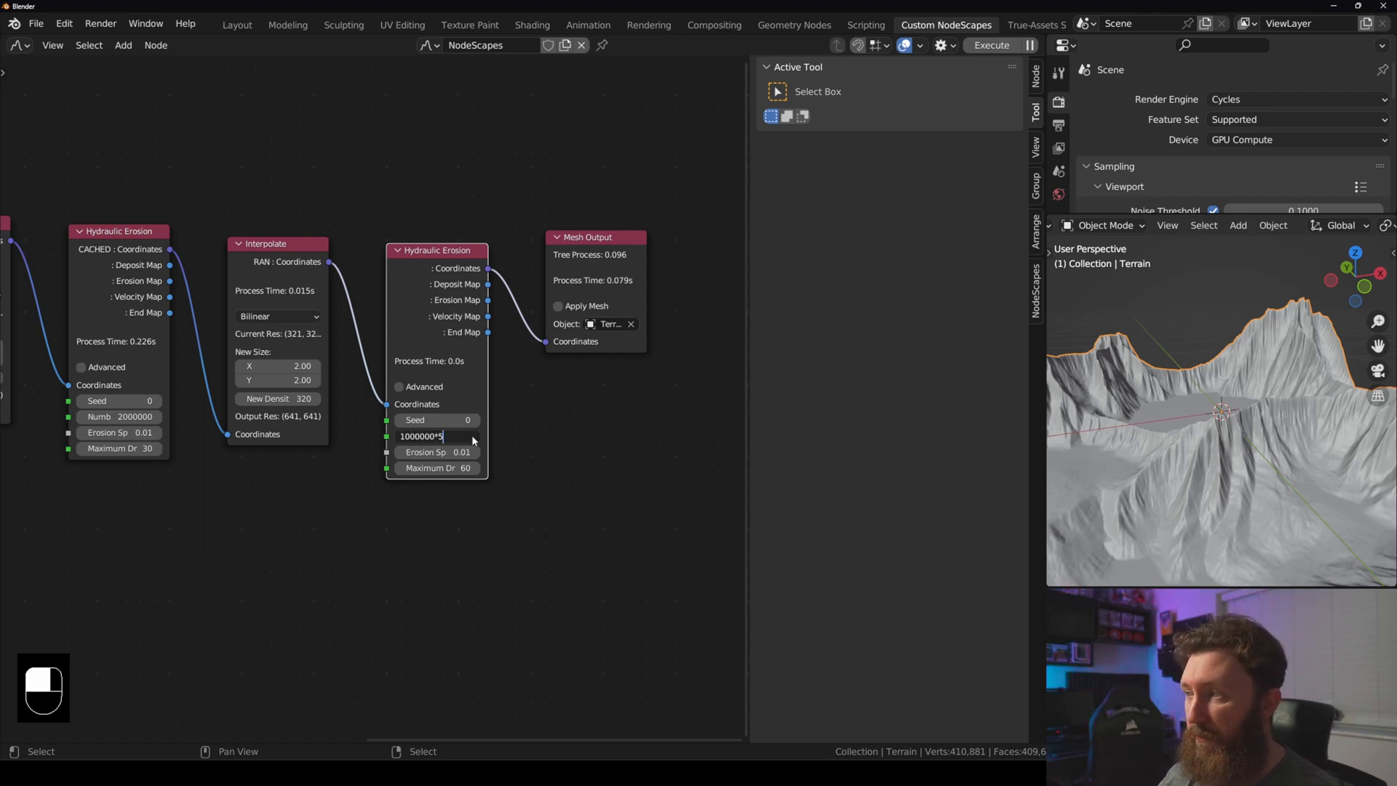
{"action": "key", "text": "Return"}
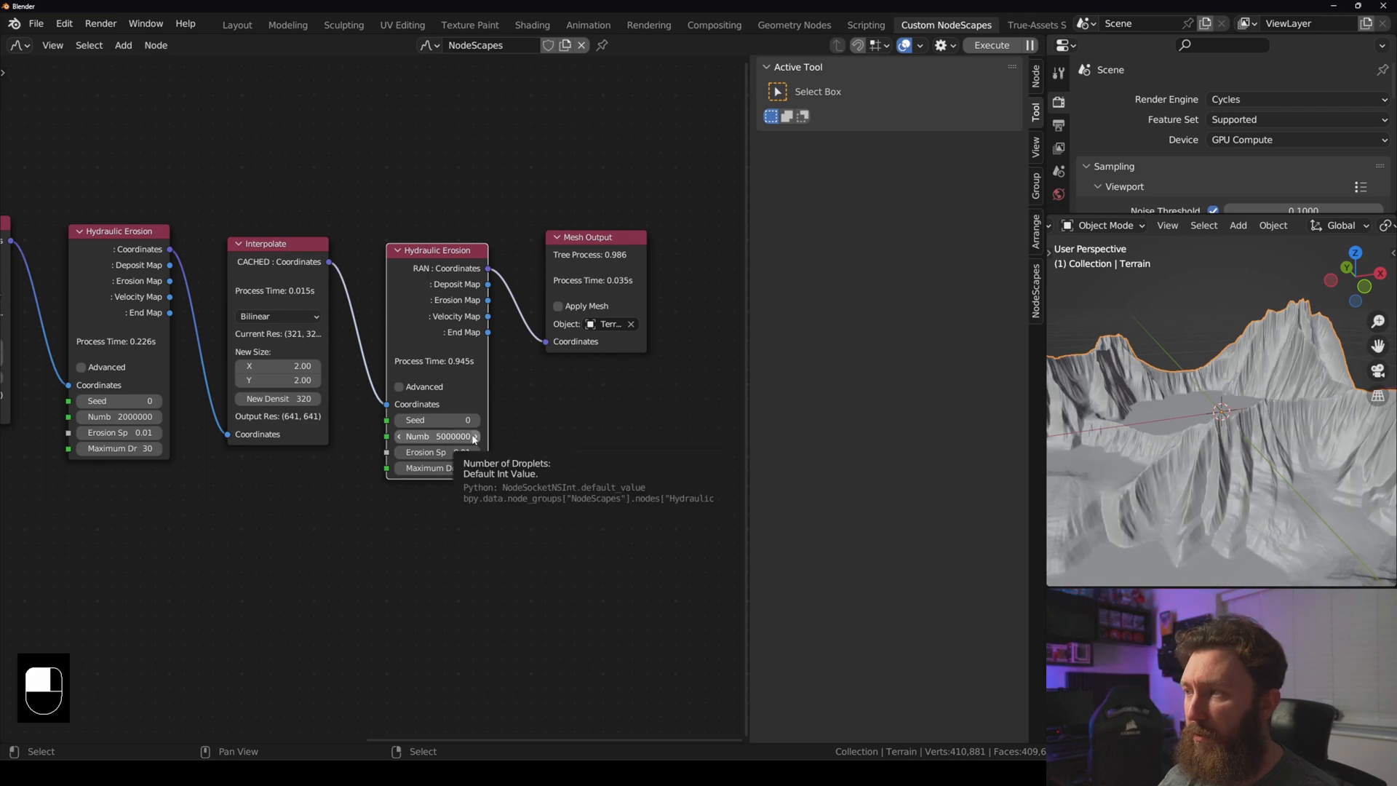
{"action": "key", "text": "BackSpace"}
{"action": "key", "text": "BackSpace"}
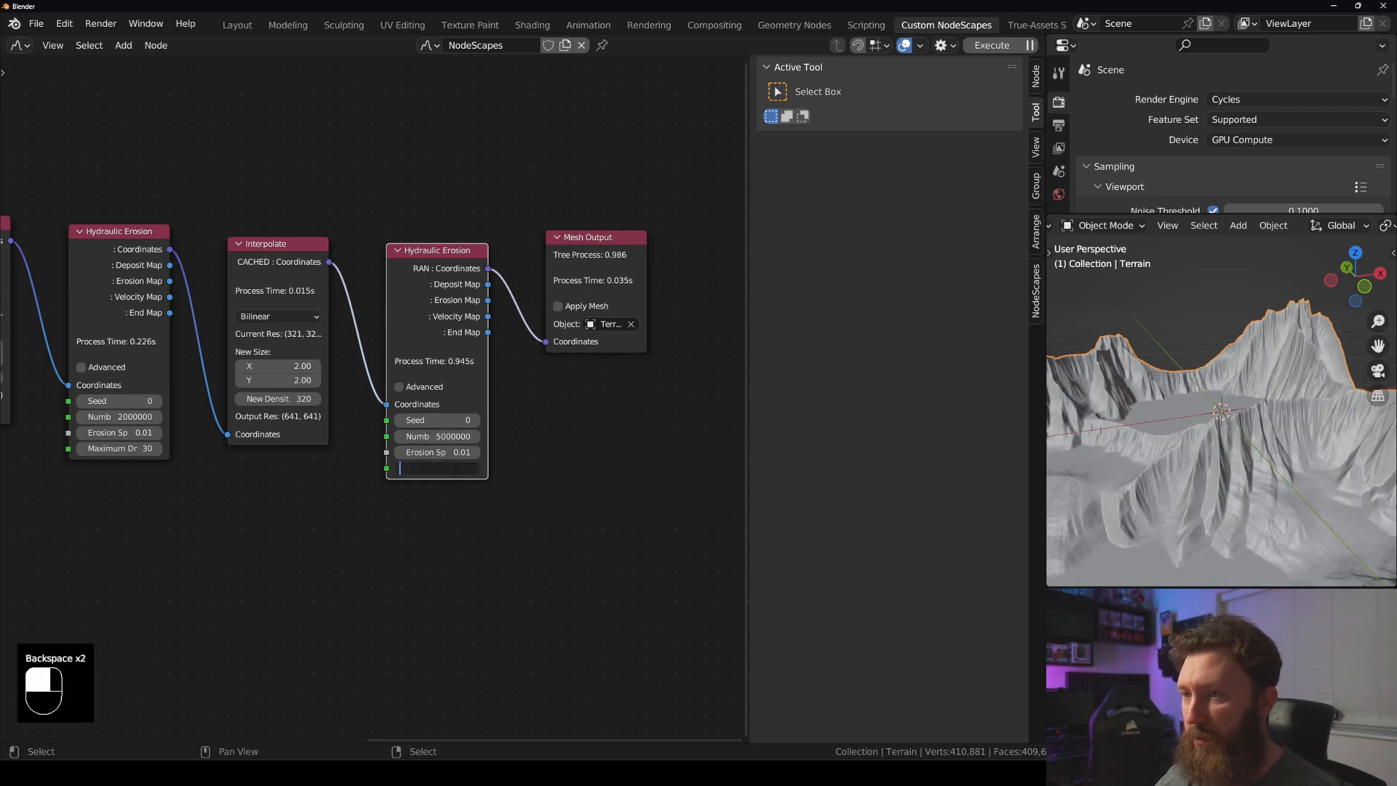
{"action": "type", "text": "30"}
{"action": "key", "text": "Return"}
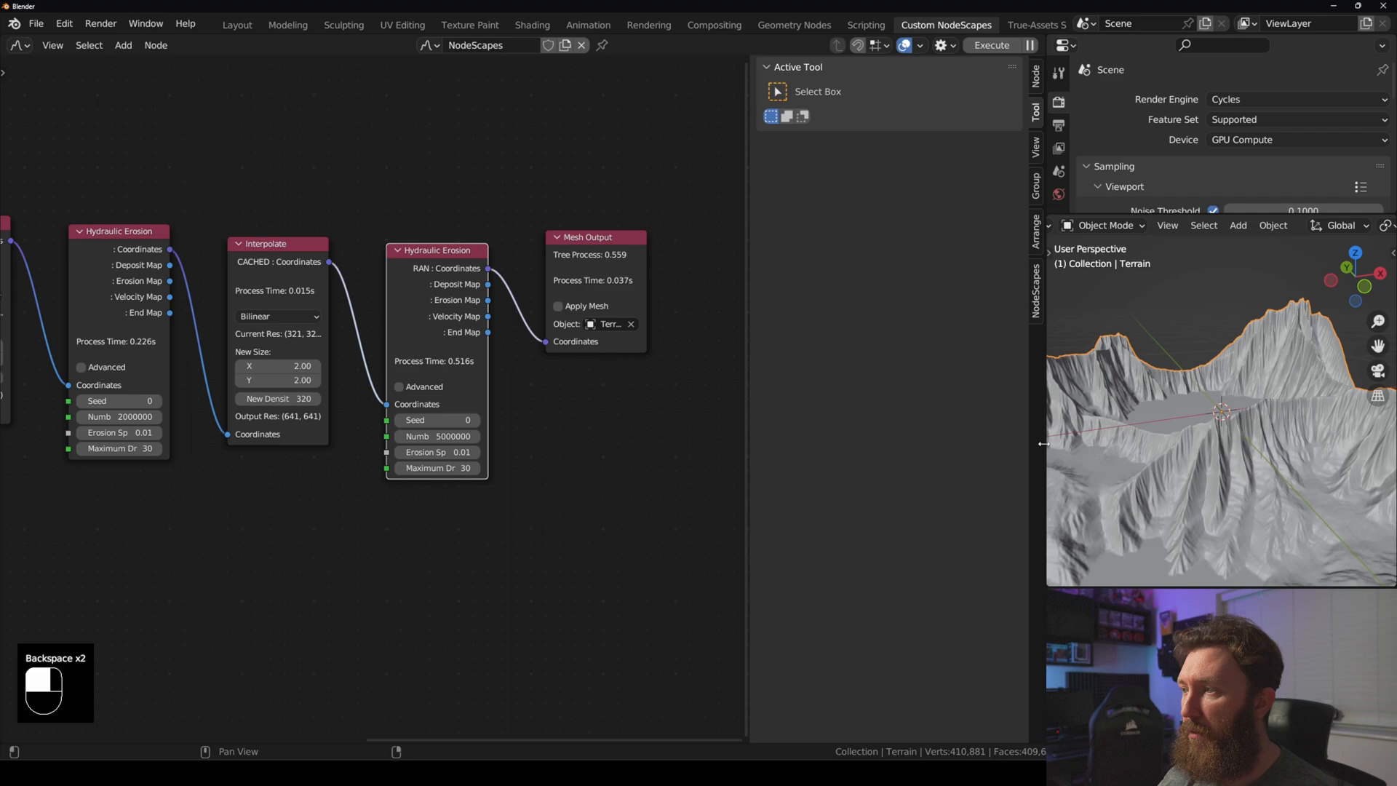
{"action": "mouse_move", "coordinate": [1223, 438]}
{"action": "middle_mouse_down"}
{"action": "mouse_move", "coordinate": [1182, 472]}
{"action": "mouse_move", "coordinate": [1200, 415]}
{"action": "mouse_move", "coordinate": [1208, 453]}
{"action": "mouse_move", "coordinate": [1201, 426]}
{"action": "middle_mouse_up"}
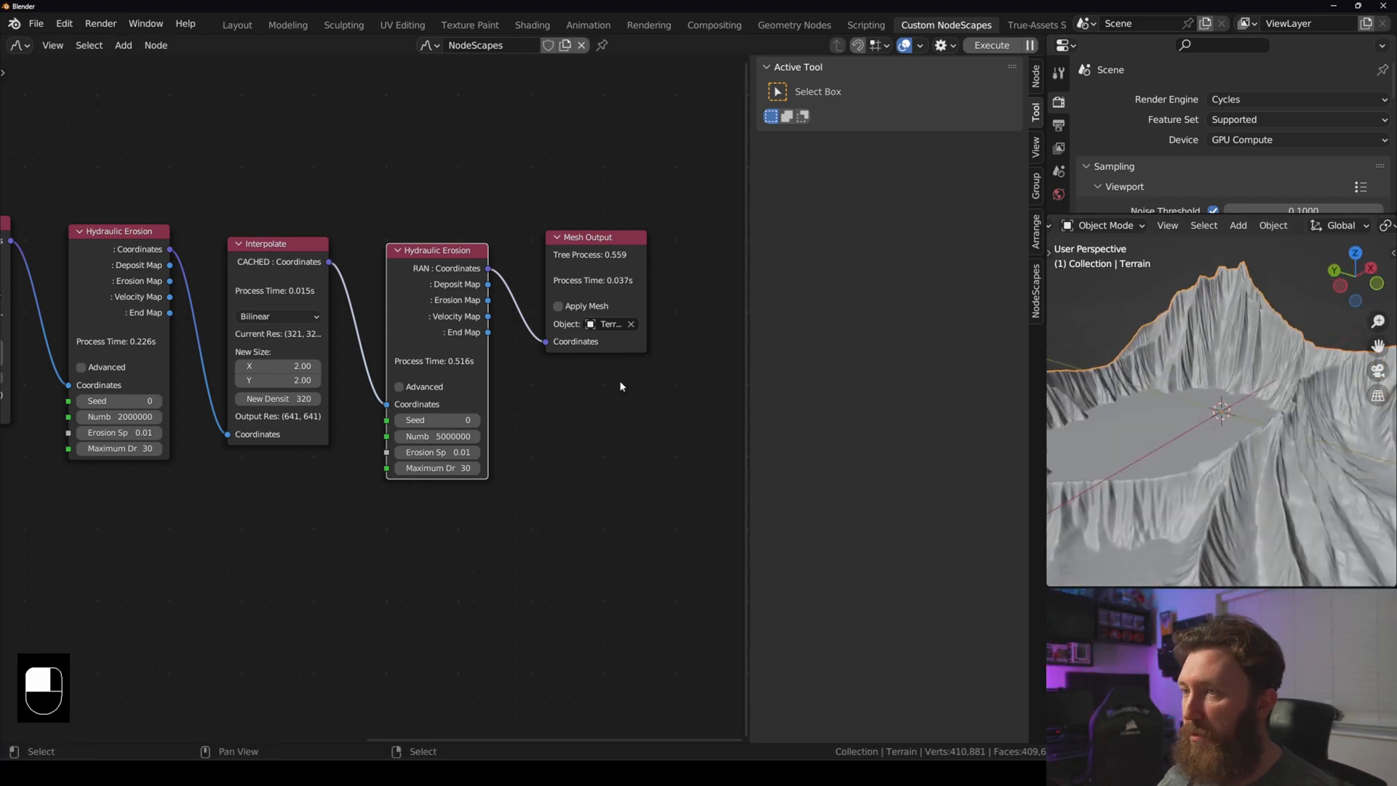
{"action": "scroll", "coordinate": [456, 369], "scroll_direction": "up", "scroll_amount": 2}
{"action": "mouse_move", "coordinate": [455, 369]}
{"action": "middle_mouse_down"}
{"action": "mouse_move", "coordinate": [467, 378]}
{"action": "mouse_move", "coordinate": [393, 415]}
{"action": "middle_mouse_up"}
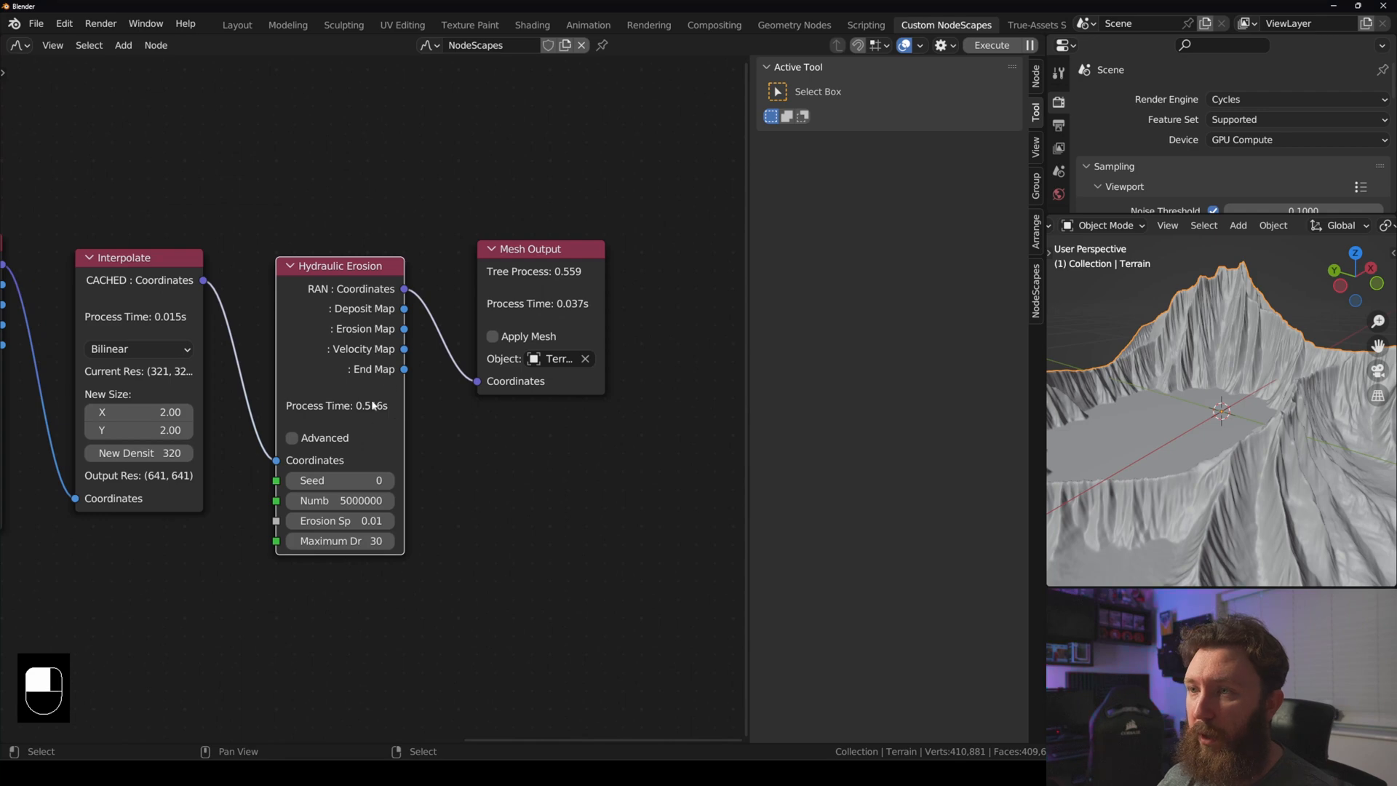
- Execute the full node chain from Mesh Output to regenerate the finely eroded terrain
{"action": "left_click", "coordinate": [557, 249]}
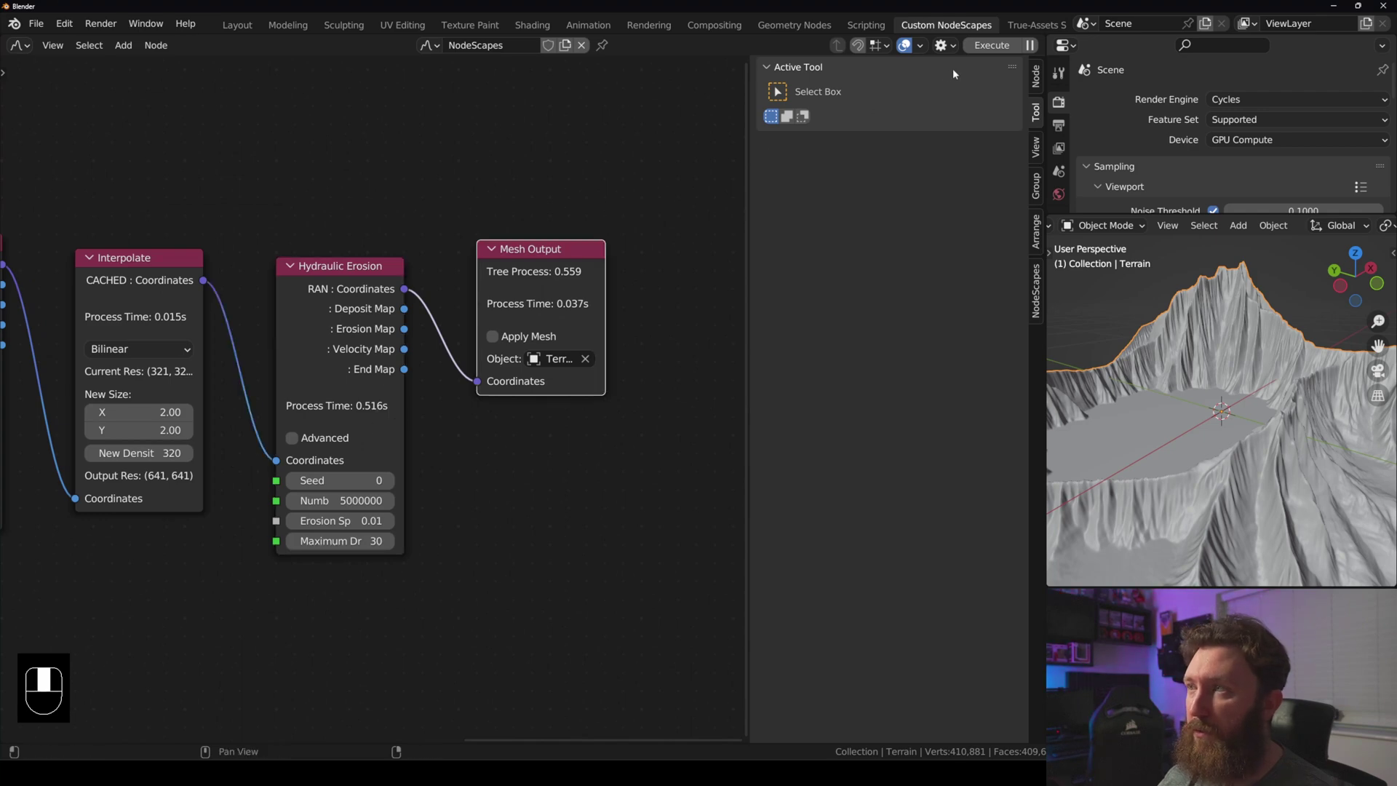
{"action": "left_click", "coordinate": [991, 45]}
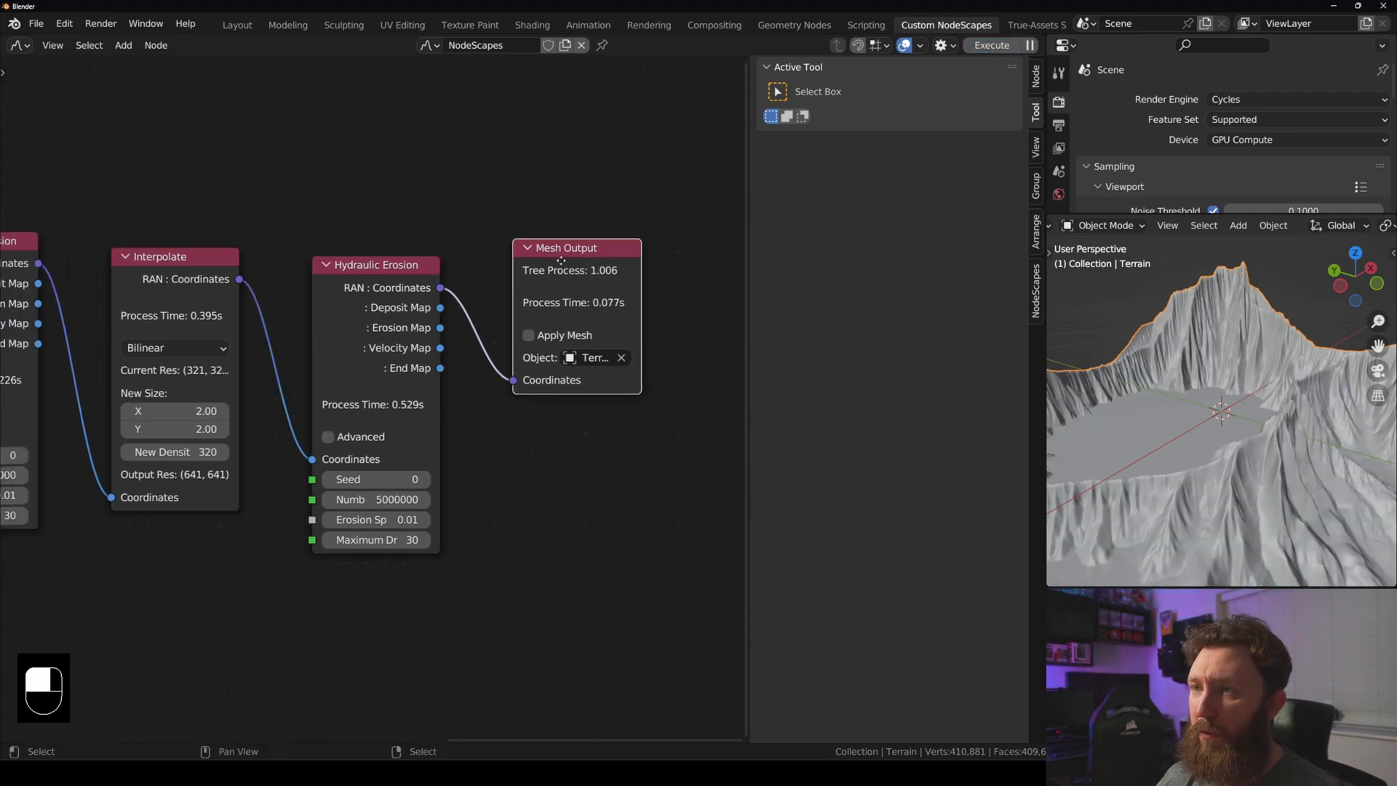
{"action": "scroll", "coordinate": [640, 335], "scroll_direction": "left", "scroll_amount": 2, "text": "ctrl"}
{"action": "scroll", "coordinate": [545, 349], "scroll_direction": "left", "scroll_amount": 2, "text": "ctrl"}
{"action": "scroll", "coordinate": [436, 361], "scroll_direction": "left", "scroll_amount": 2, "text": "ctrl"}
{"action": "scroll", "coordinate": [375, 365], "scroll_direction": "right", "scroll_amount": 2, "text": "ctrl"}
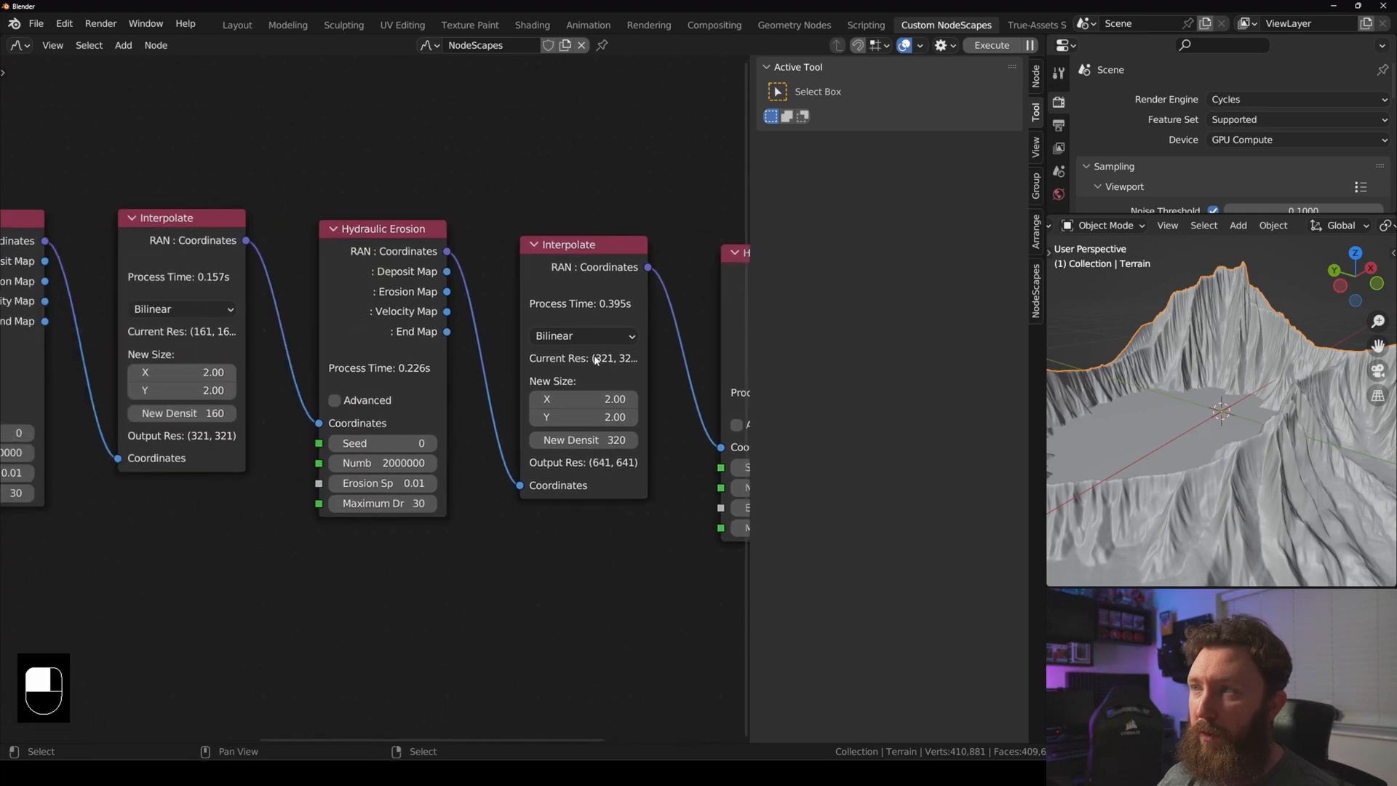
{"action": "scroll", "coordinate": [393, 364], "scroll_direction": "right", "scroll_amount": 2, "text": "ctrl"}
{"action": "scroll", "coordinate": [415, 366], "scroll_direction": "right", "scroll_amount": 1, "text": "ctrl"}
{"action": "scroll", "coordinate": [432, 367], "scroll_direction": "right", "scroll_amount": 2, "text": "ctrl"}
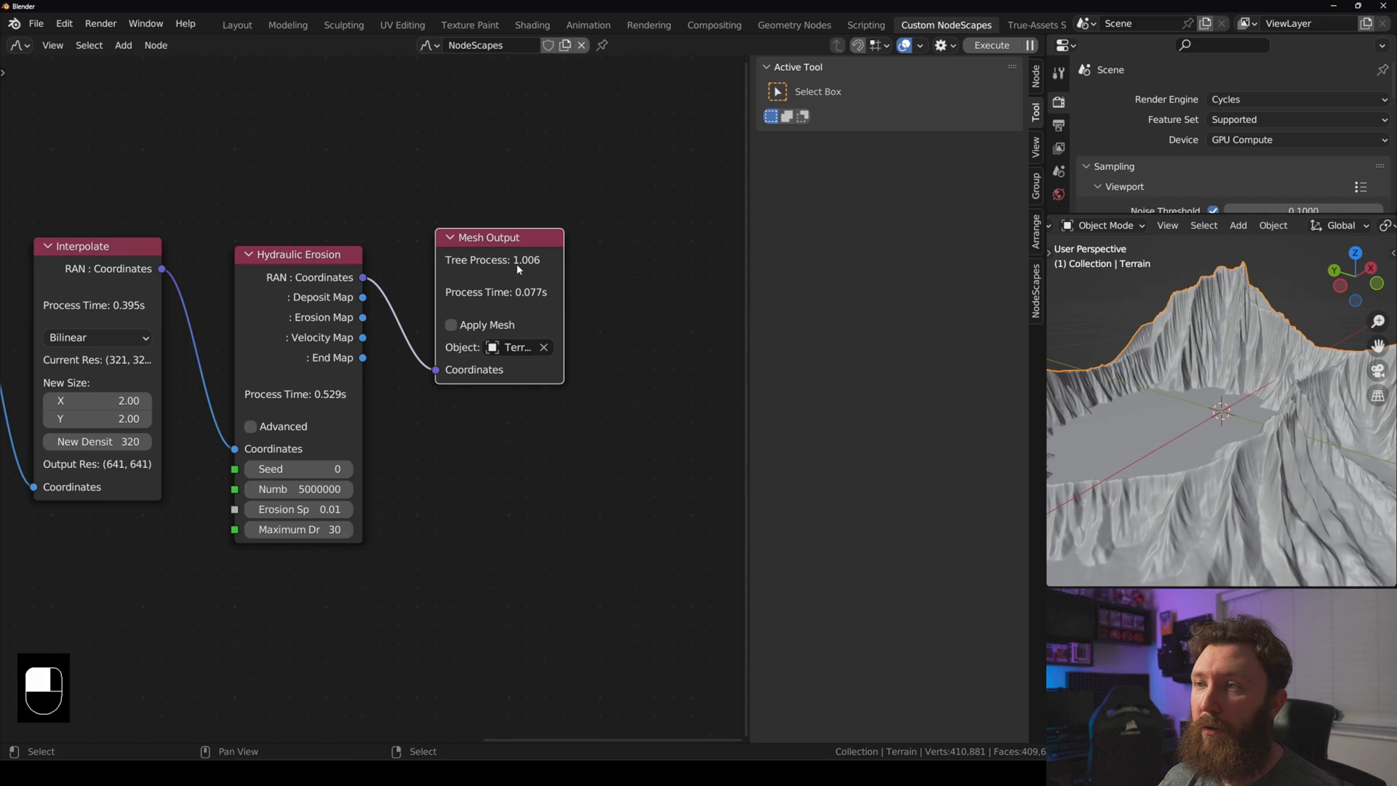
{"action": "middle_click_drag", "start_coordinate": [414, 344], "coordinate": [499, 361]}
{"action": "scroll", "coordinate": [502, 365], "scroll_direction": "up", "scroll_amount": 1}
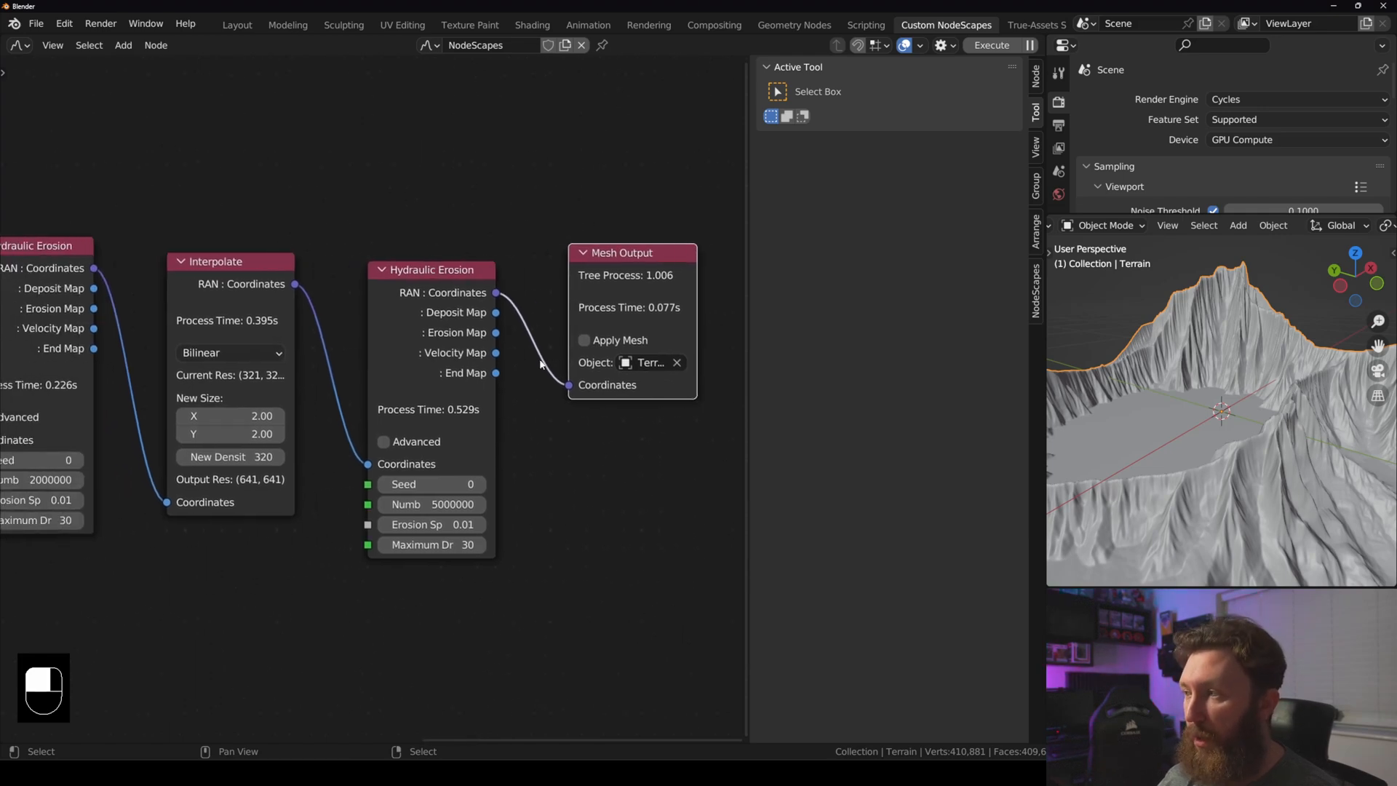
{"action": "scroll", "coordinate": [519, 382], "scroll_direction": "up", "scroll_amount": 1}
{"action": "scroll", "coordinate": [526, 395], "scroll_direction": "down", "scroll_amount": 2}
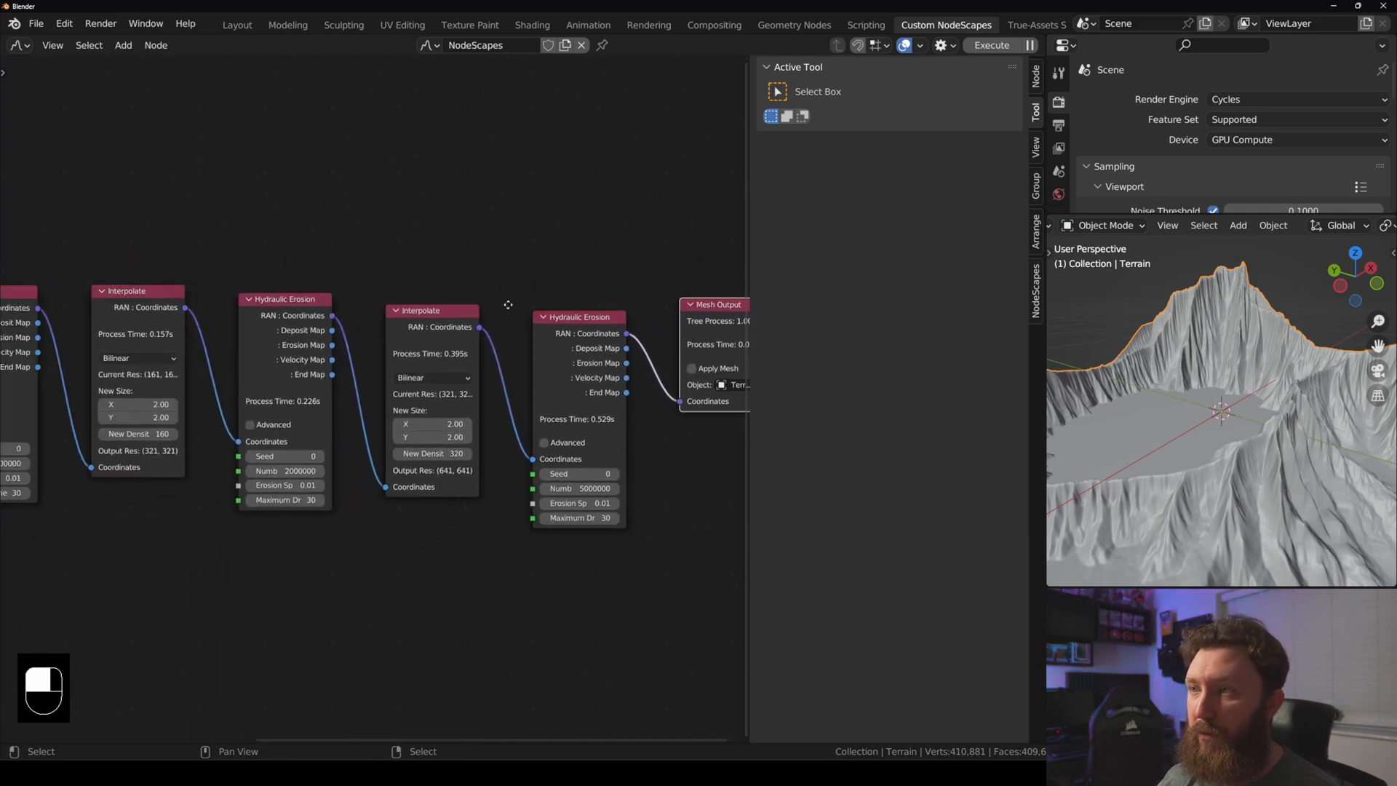
{"action": "scroll", "coordinate": [518, 327], "scroll_direction": "down", "scroll_amount": 2}
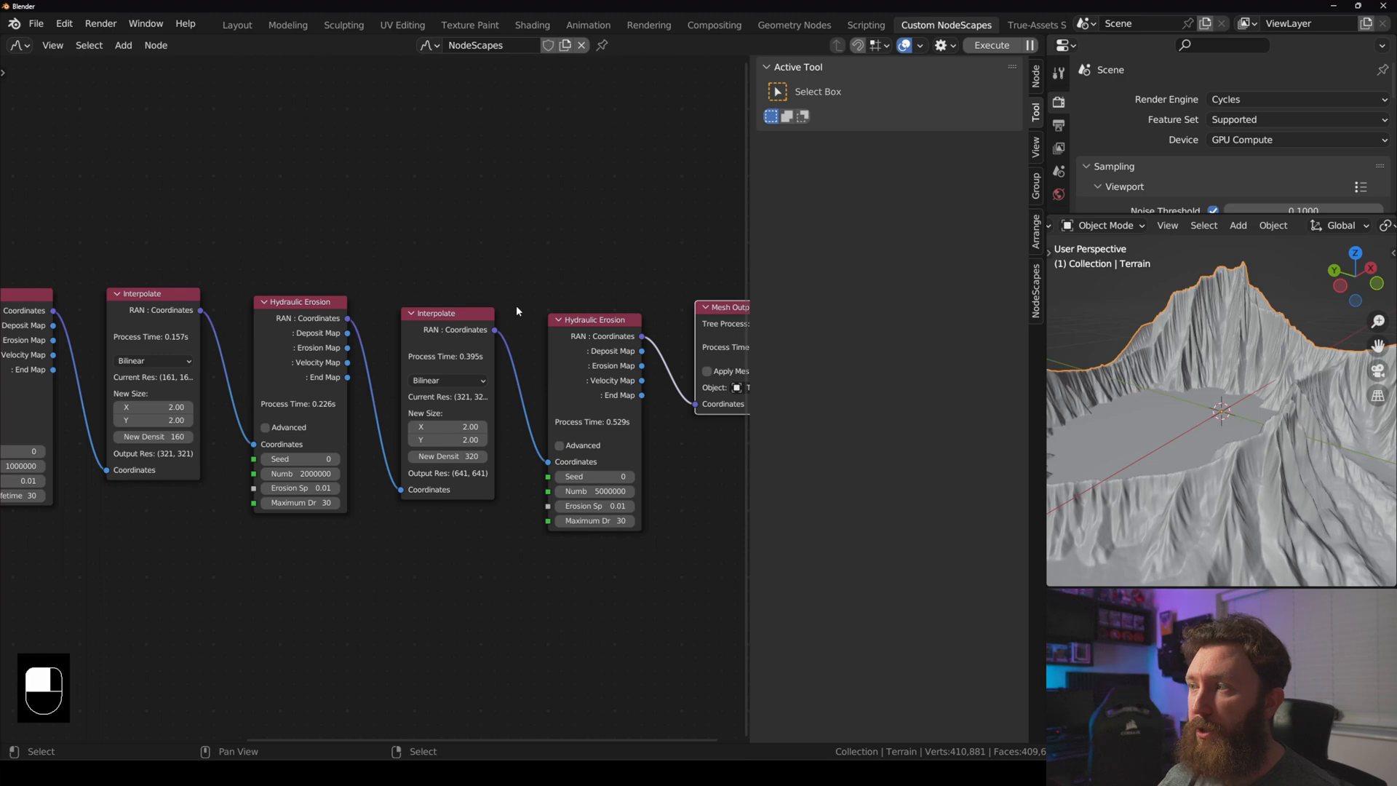